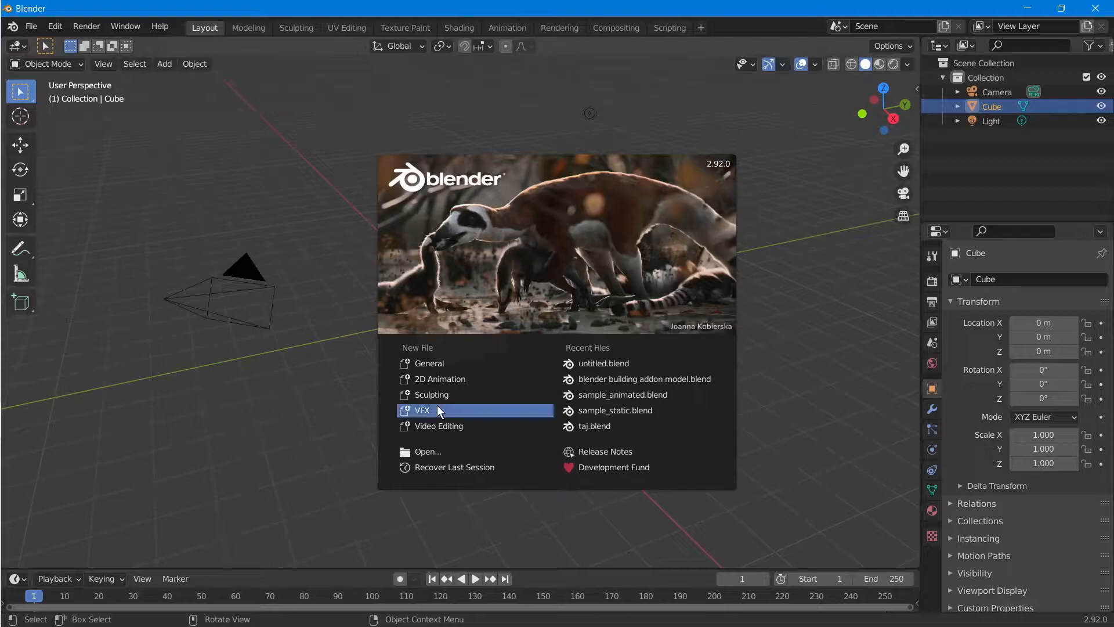
Start a new General file and delete the default cube, camera and light.
left_click(499, 364)
scroll(507, 365, "up", 3)
middle_click_drag(531, 329, 503, 276)
scroll(555, 340, "down", 5)
key("a")
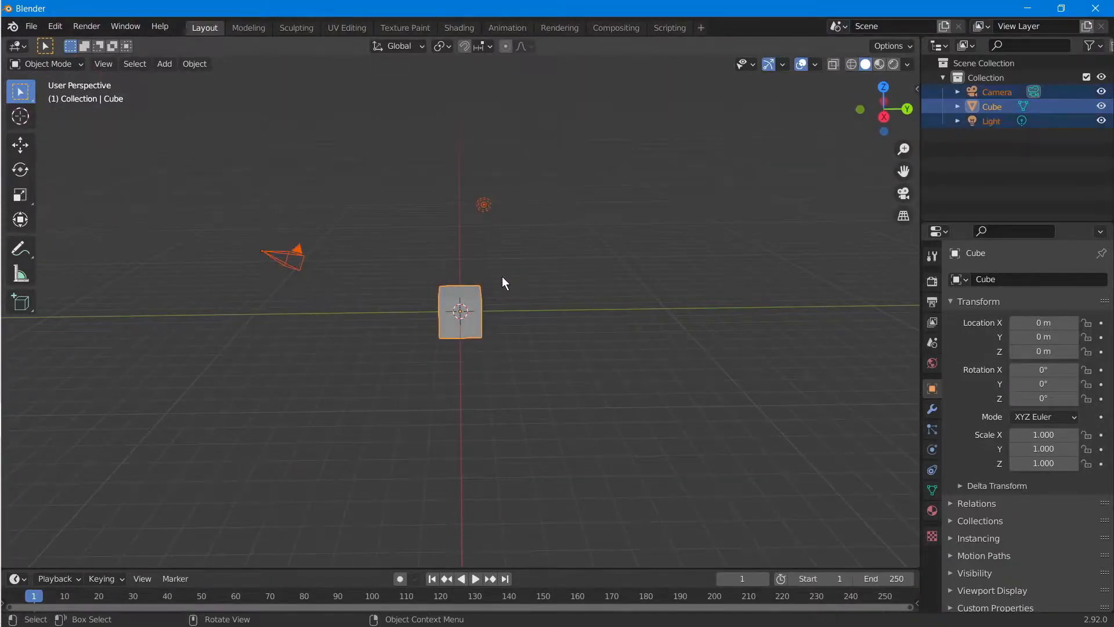
key("x")
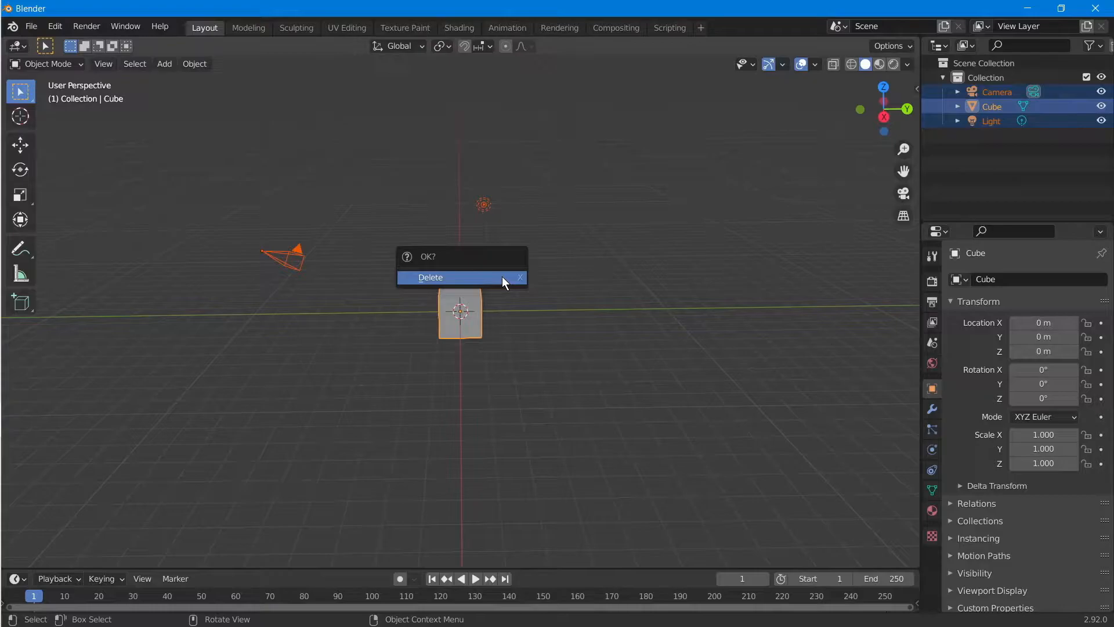
left_click(503, 276)
Create a floorplan with the Building Tools add-on and expand its creation settings.
middle_click_drag(520, 278, 697, 225)
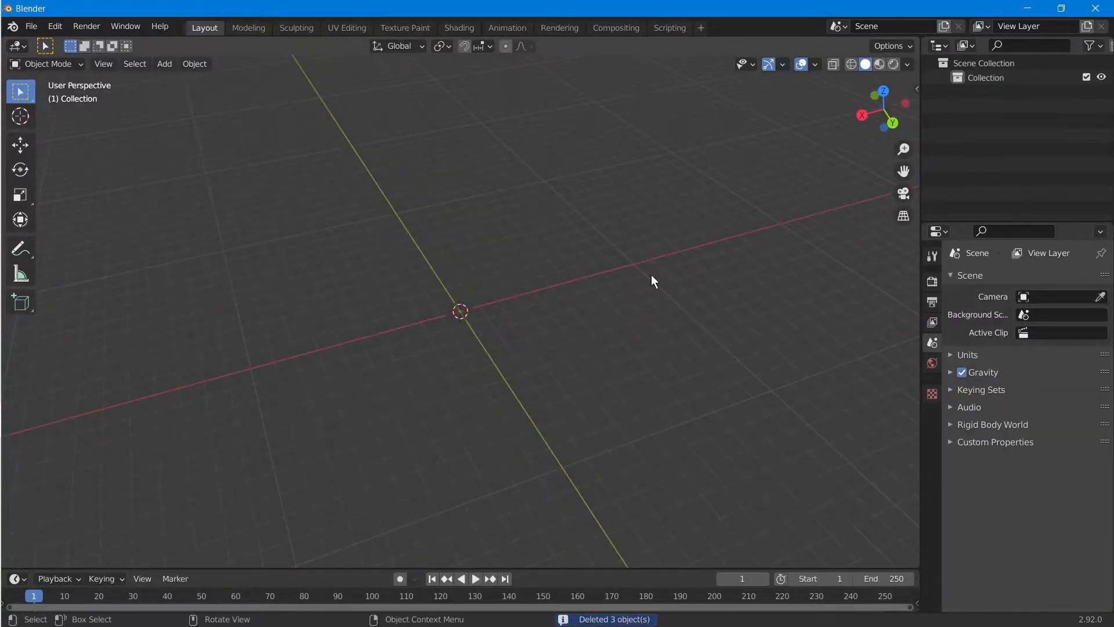
middle_click_drag(652, 271, 573, 316)
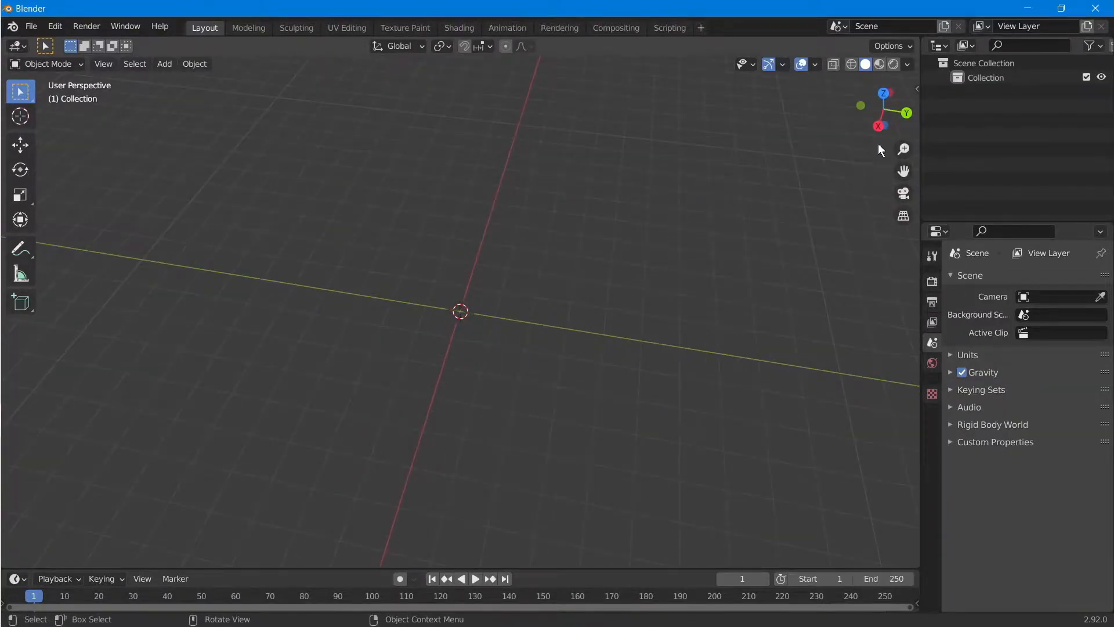
key("n")
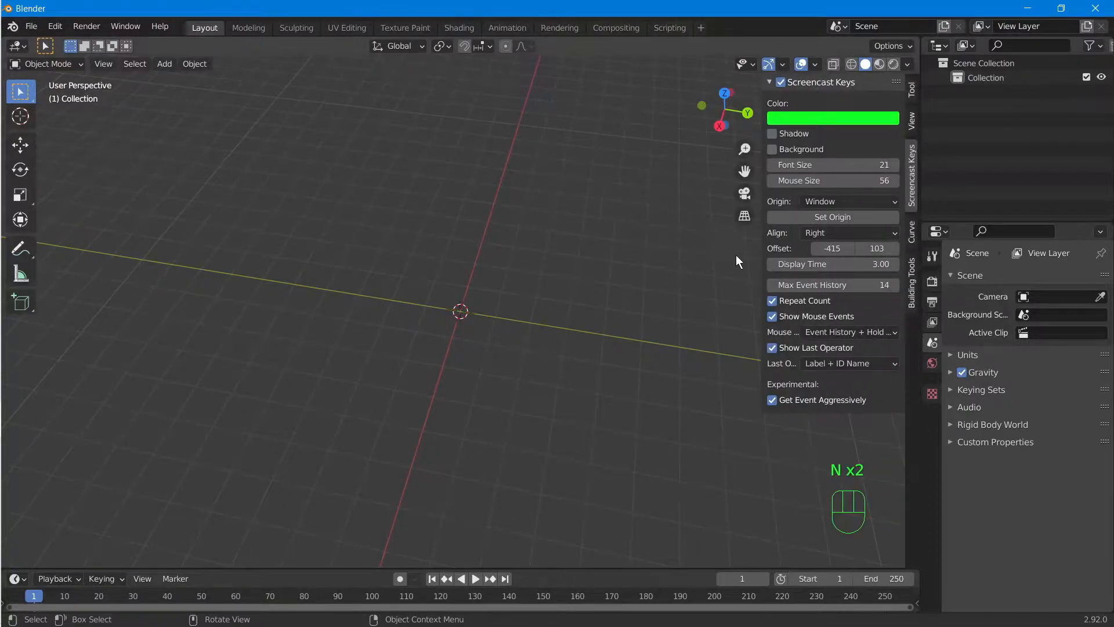
left_click(912, 286)
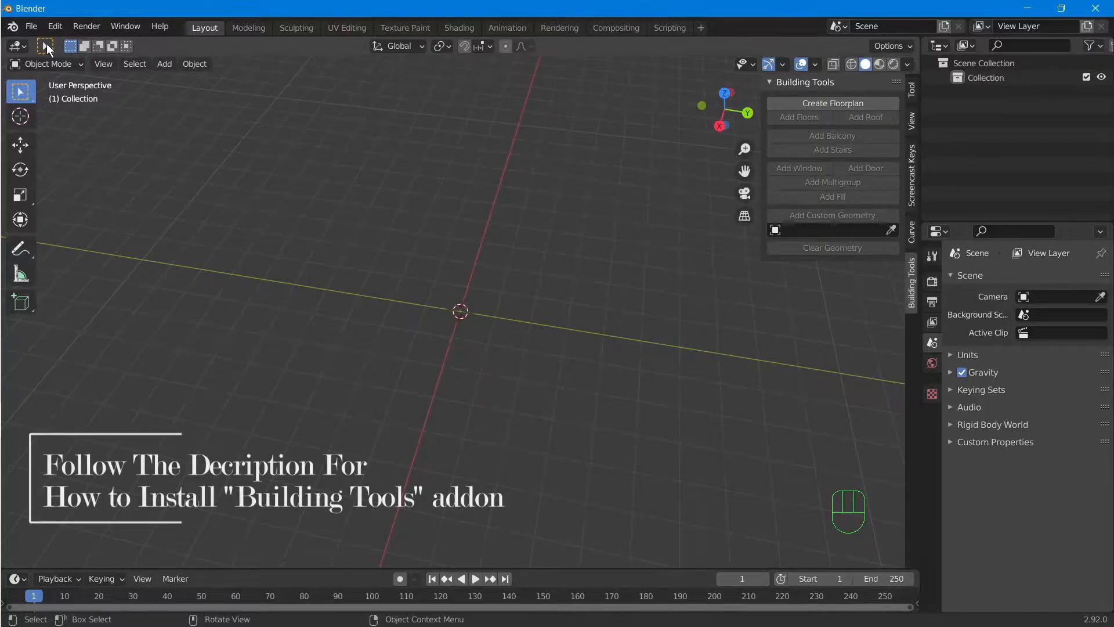
left_click(797, 106)
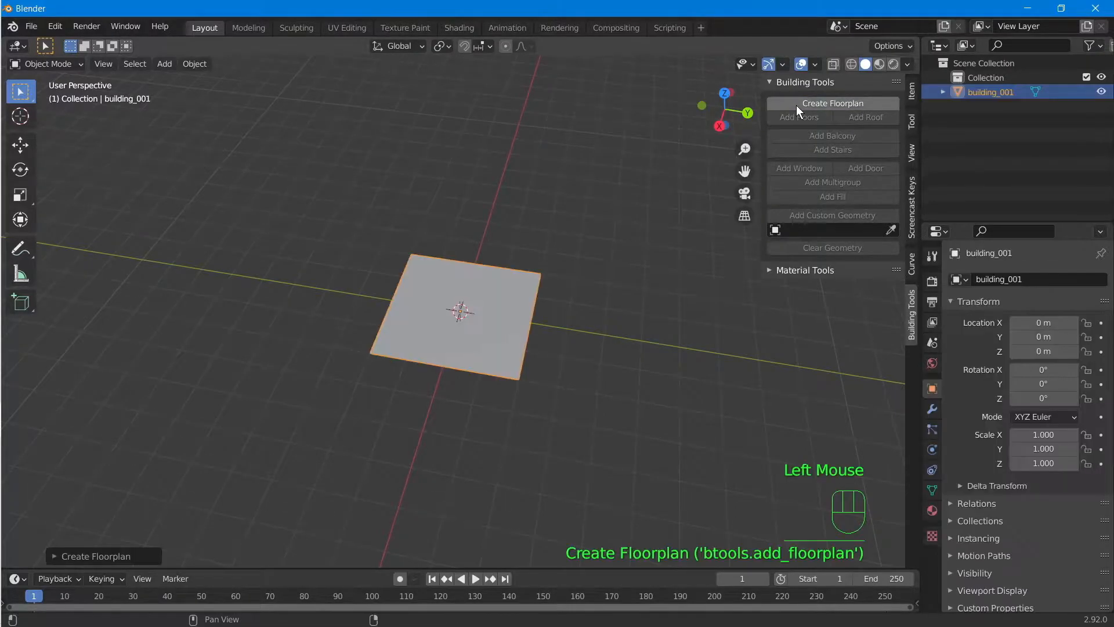
middle_click_drag(416, 343, 467, 335)
scroll(452, 322, "up", 2)
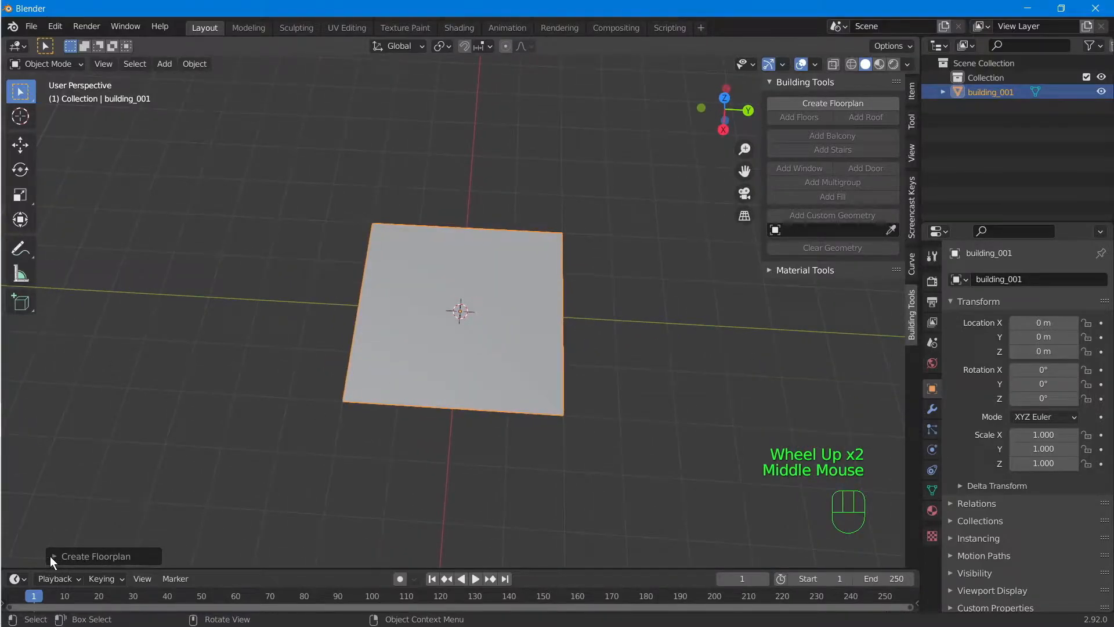
left_click(100, 556)
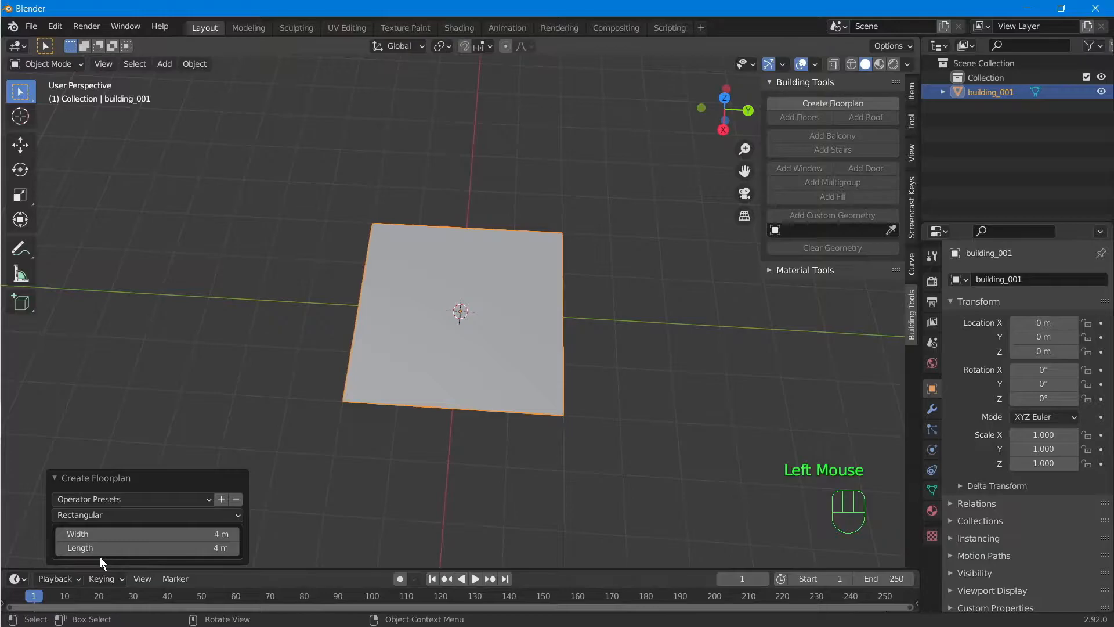
Try the Circular, H-Shaped and Composite types for the floorplan.
left_click(85, 516)
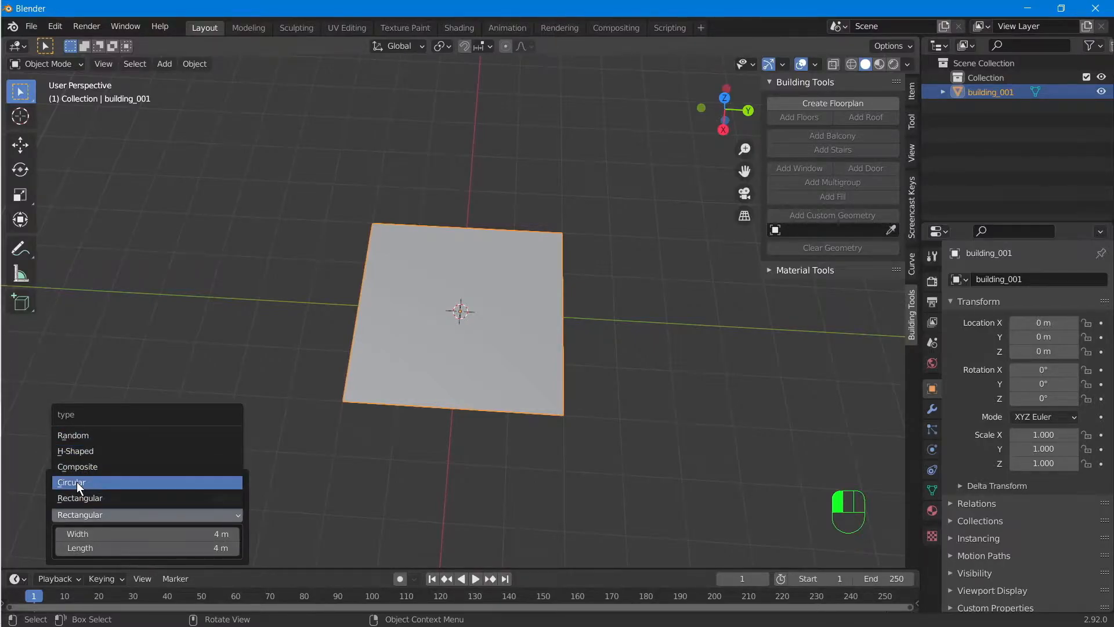
left_click(77, 482)
scroll(503, 336, "up", 2)
middle_click_drag(503, 336, 475, 325)
left_click(111, 514)
left_click(86, 455)
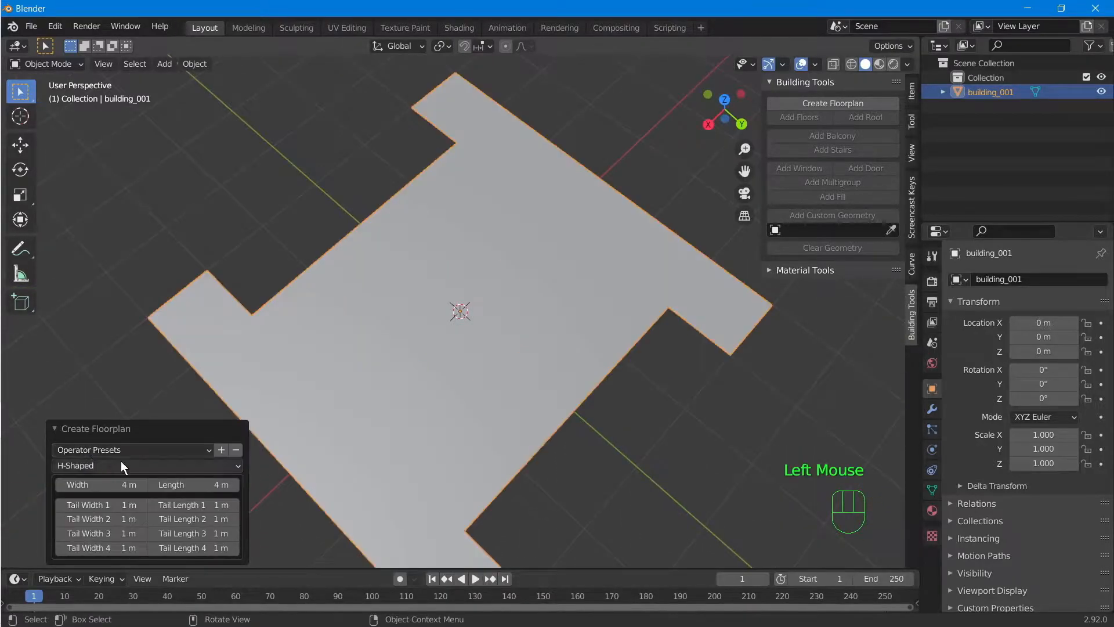
scroll(466, 361, "down", 2)
left_click(97, 466)
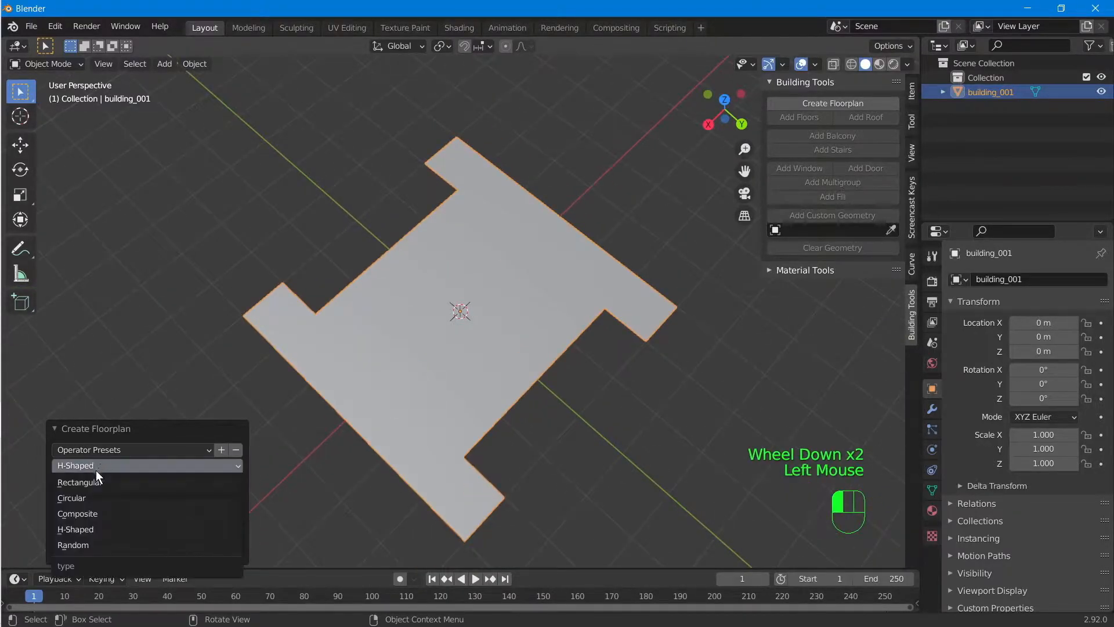
left_click(95, 514)
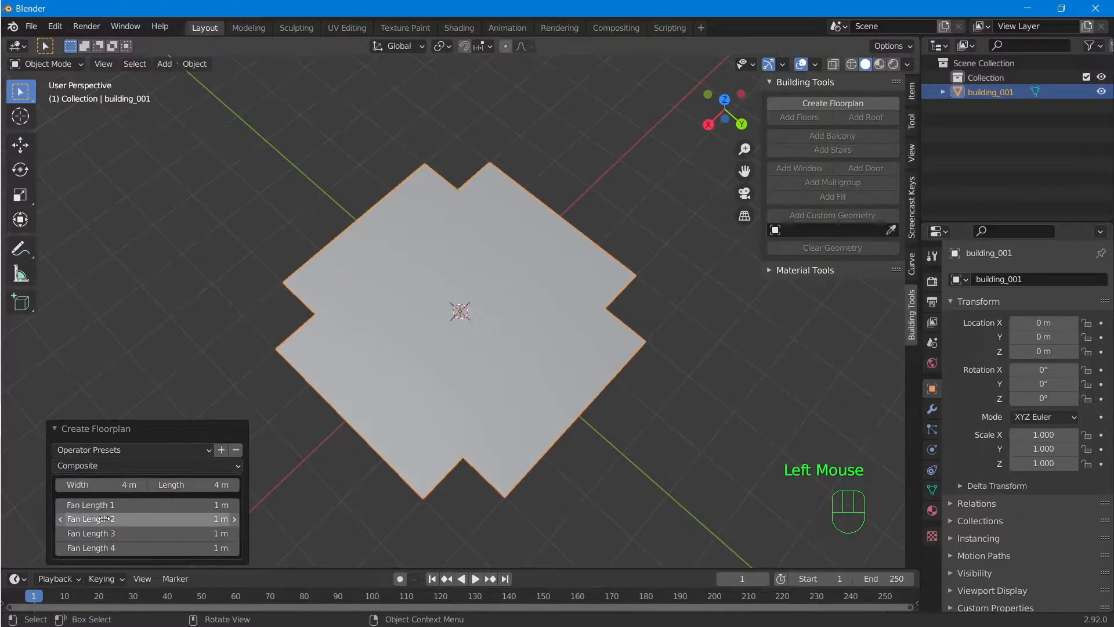
Set the floorplan type to Random and raise its seed to 9.
left_click(98, 467)
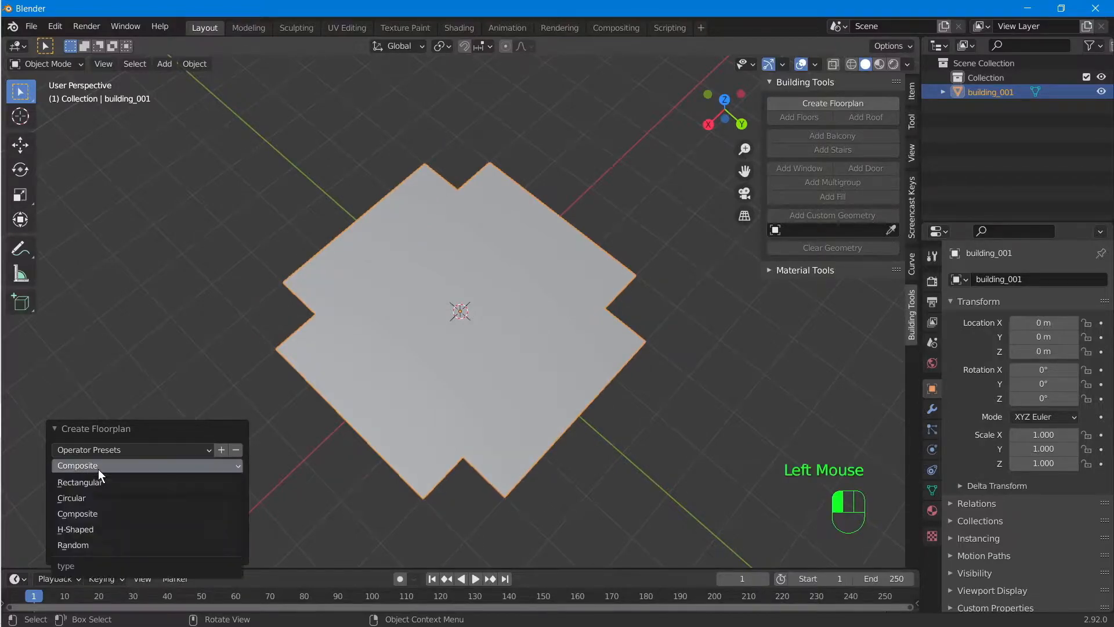
left_click(96, 546)
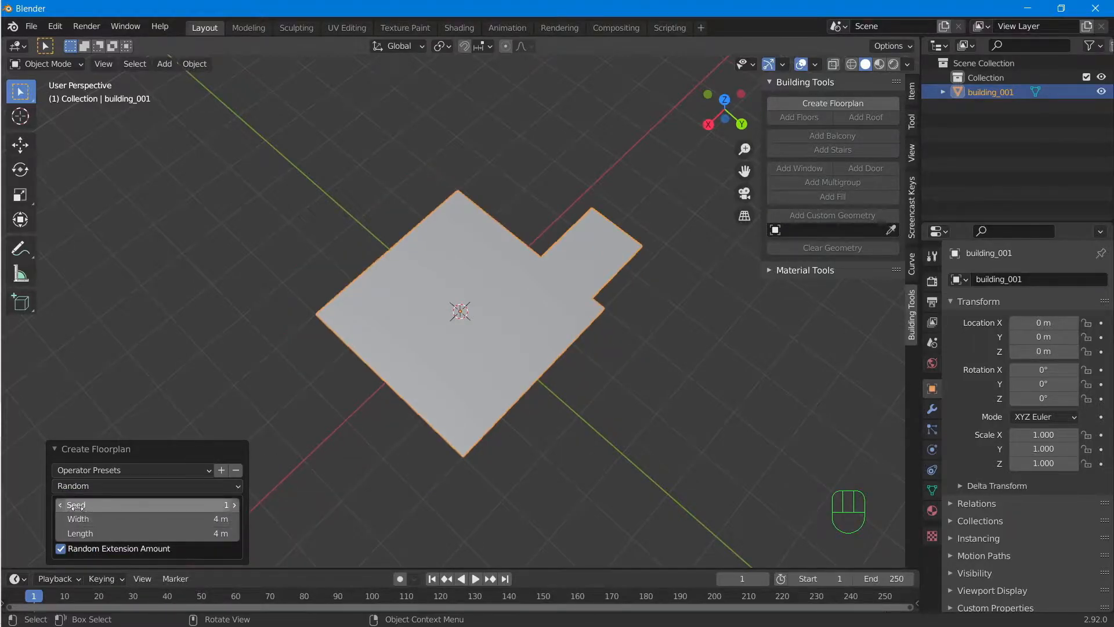
left_click(234, 505)
left_click(234, 505)
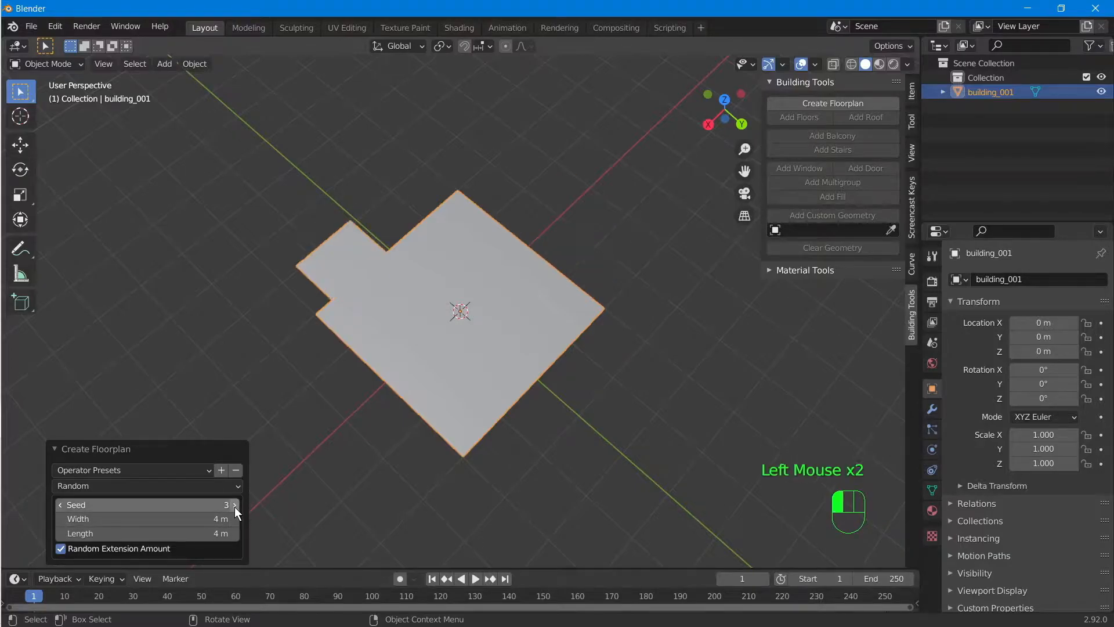
left_click(234, 506)
left_click(234, 506)
left_click(234, 506)
left_click(234, 505)
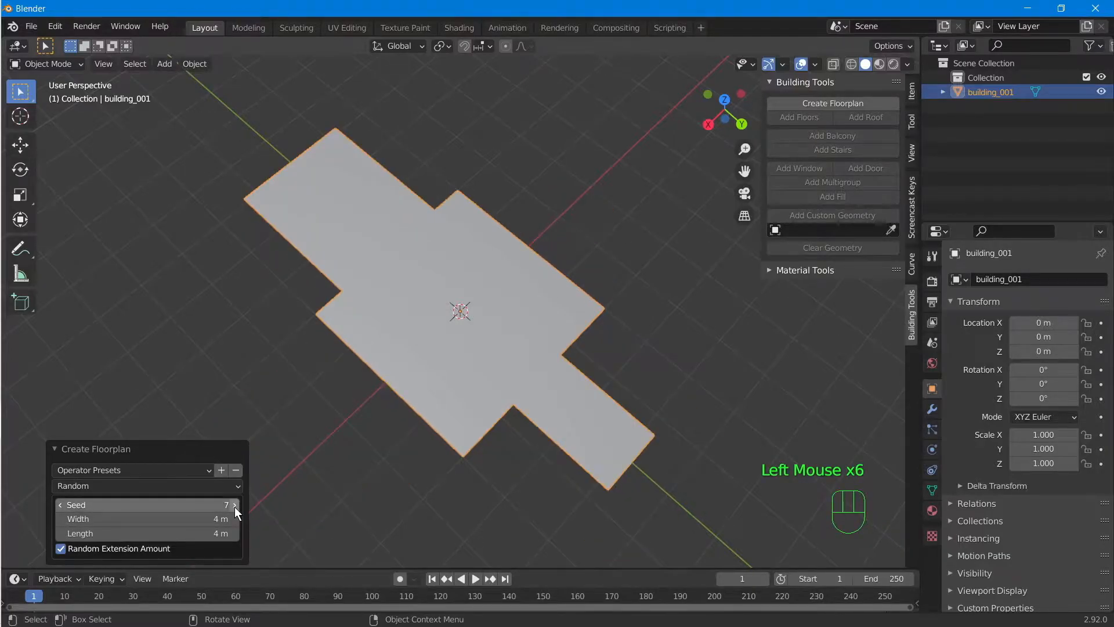
left_click(234, 506)
left_click(234, 505)
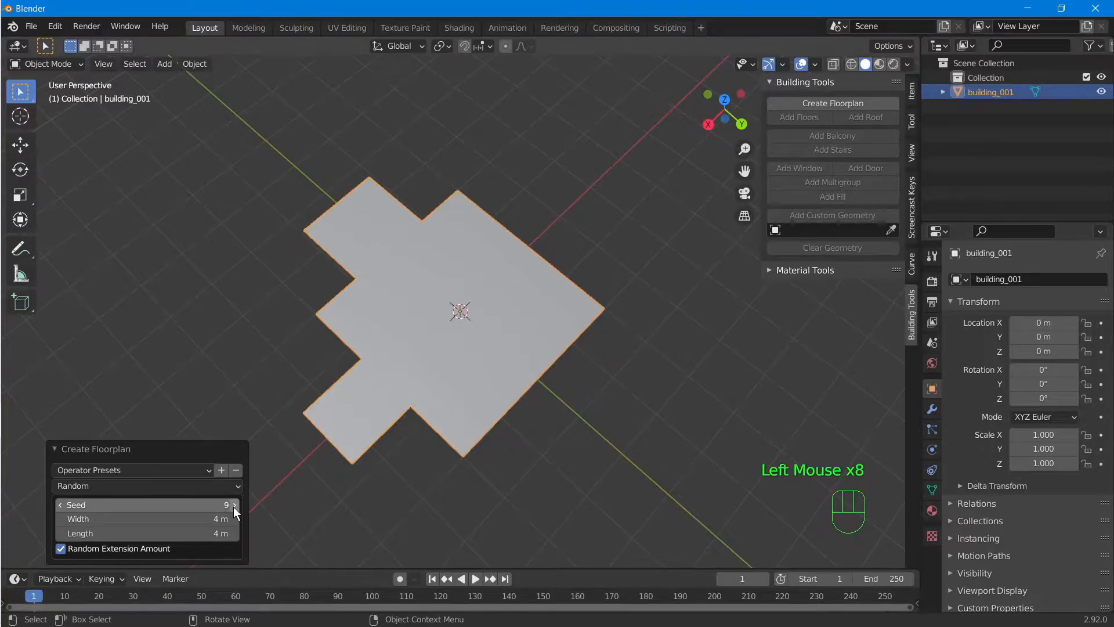
Examine the outline of the random floorplan from several angles.
middle_click_drag(596, 294, 253, 362)
scroll(594, 281, "down", 1)
left_click(444, 287)
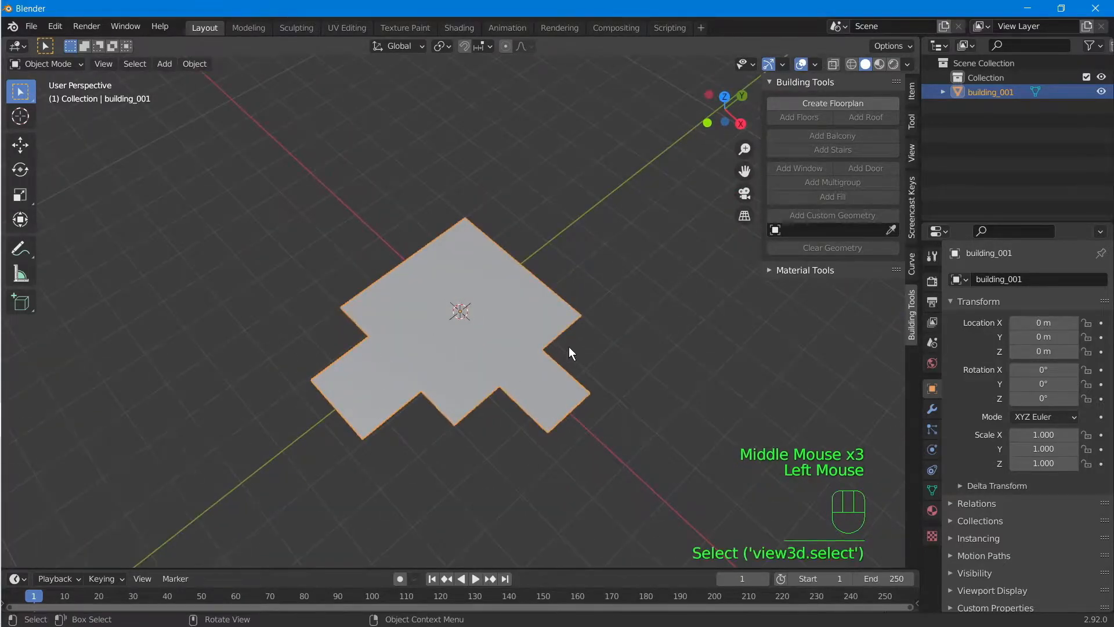
scroll(503, 340, "up", 2)
middle_click_drag(503, 340, 569, 293)
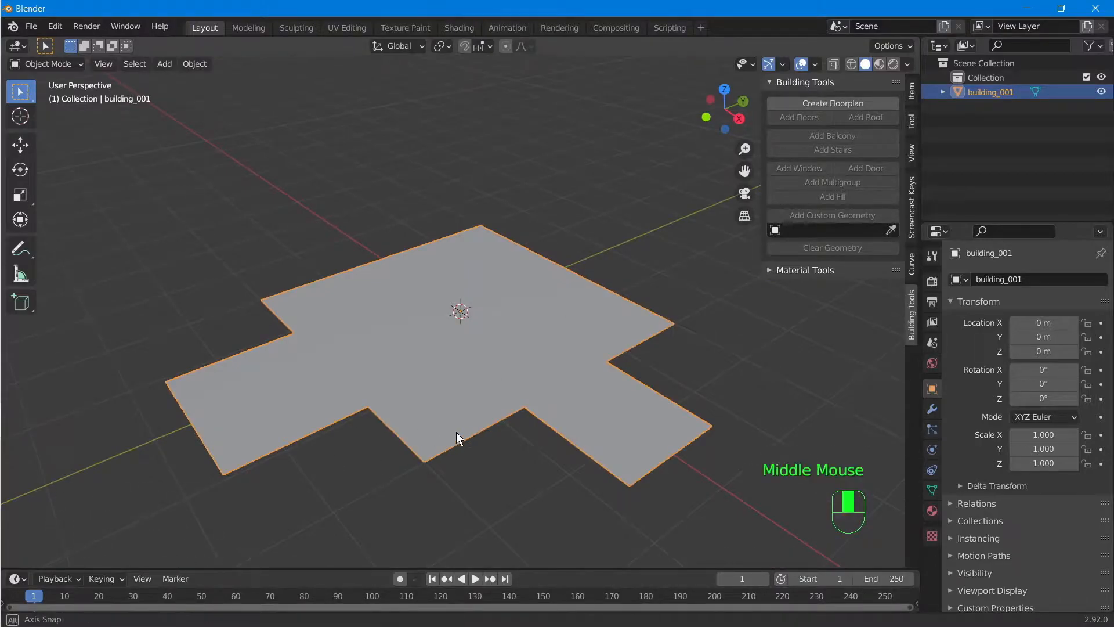
middle_click_drag(463, 443, 148, 497)
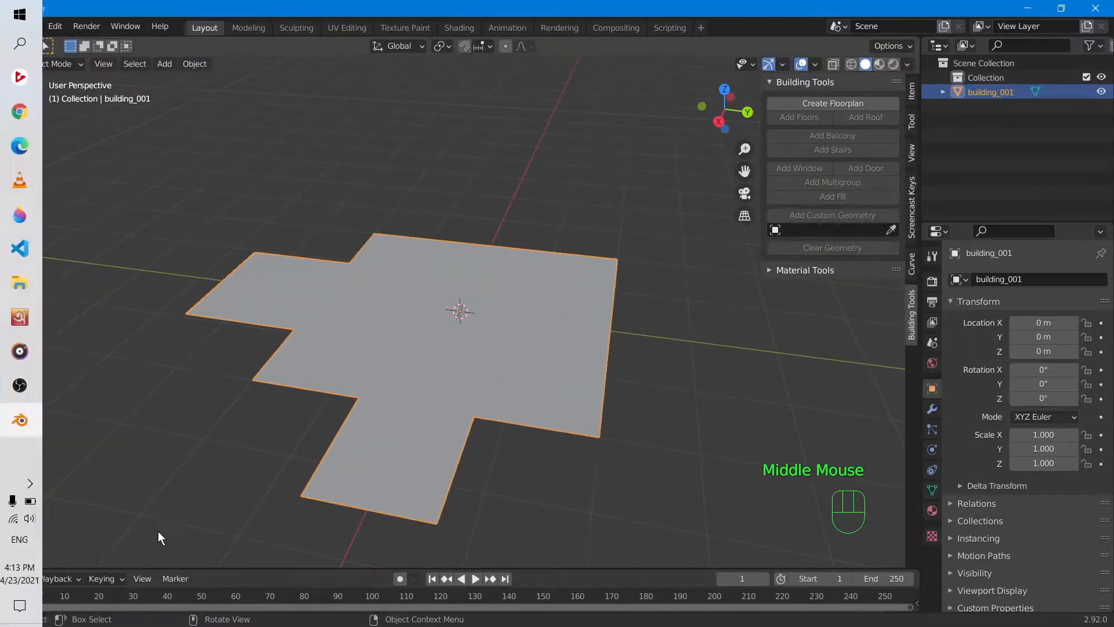
middle_click_drag(723, 393, 500, 425)
scroll(439, 426, "up", 2)
scroll(507, 423, "down", 2)
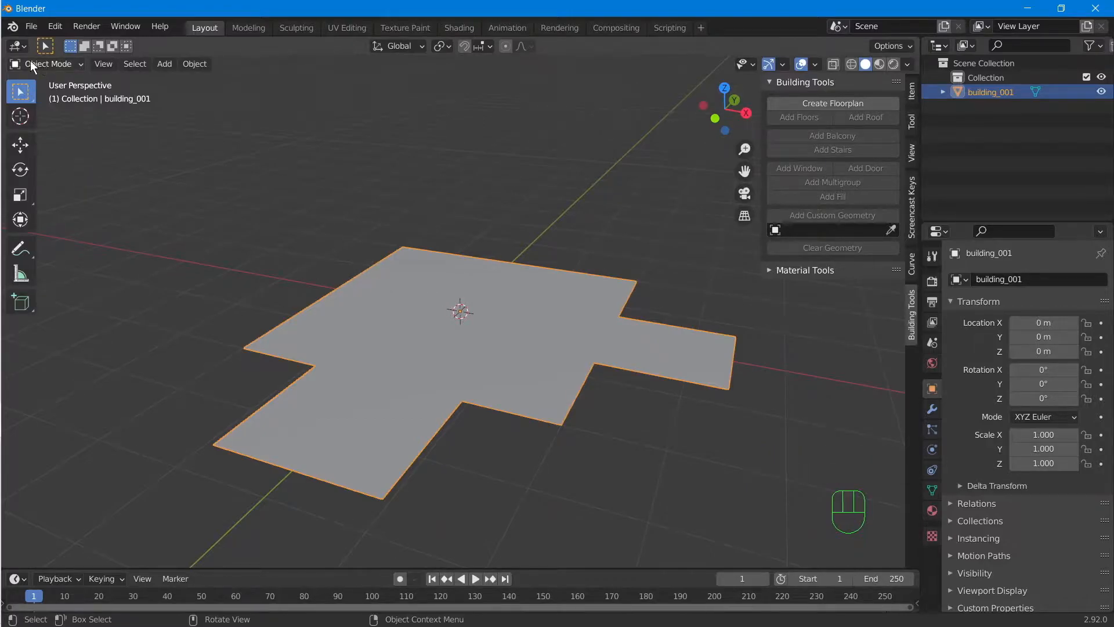
Switch the floorplan to Edit Mode and add floors to it with Building Tools.
key("Tab")
middle_click_drag(267, 364, 672, 186)
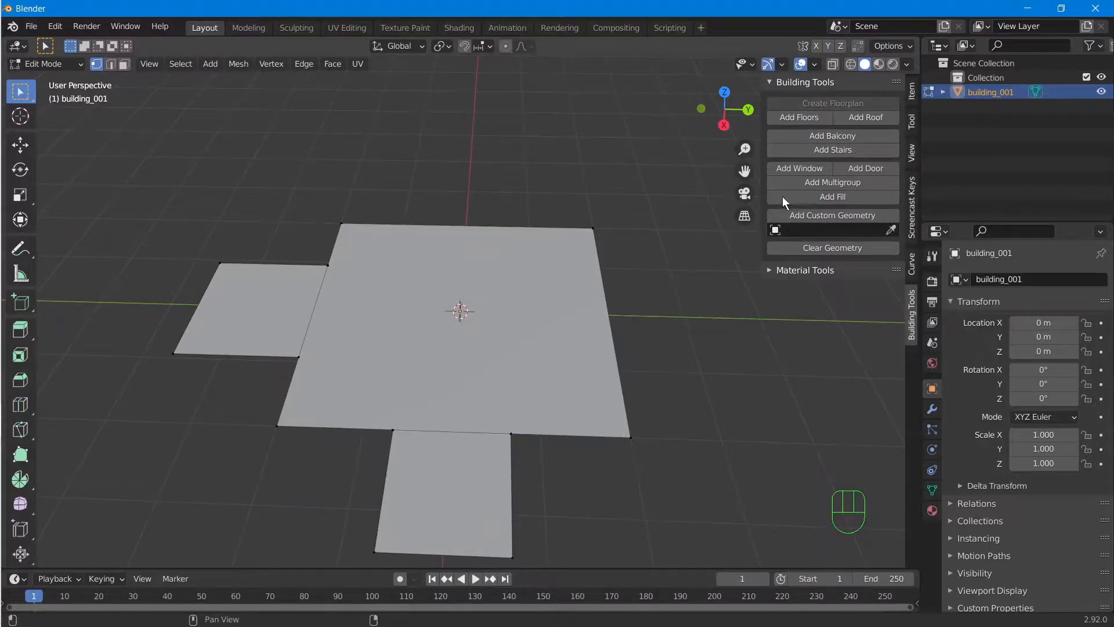
scroll(545, 286, "down", 2)
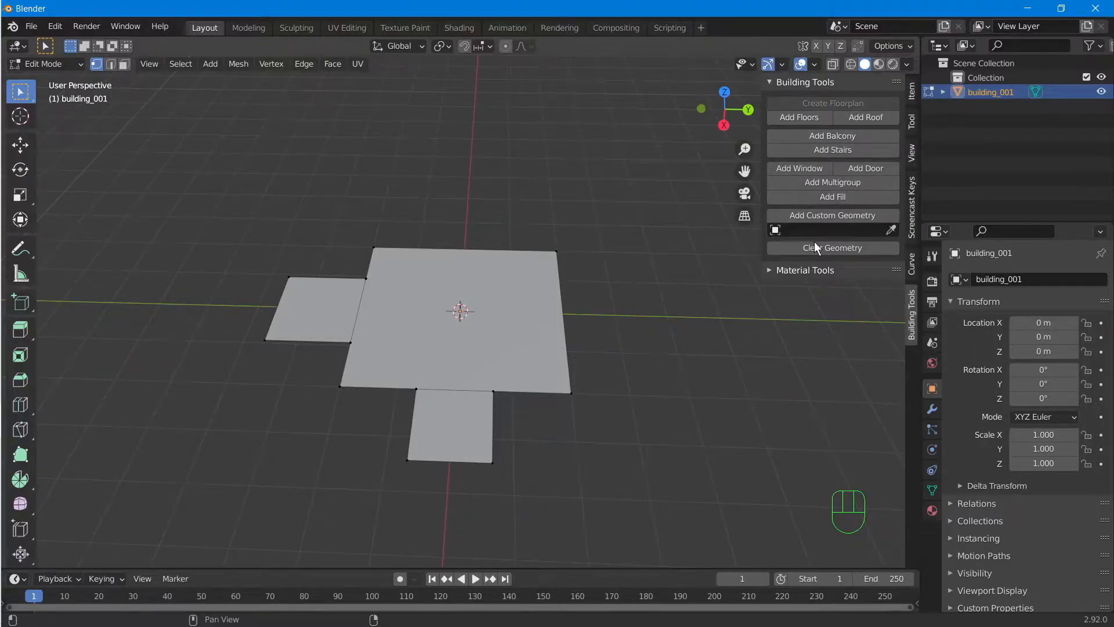
middle_click_drag(406, 302, 480, 308)
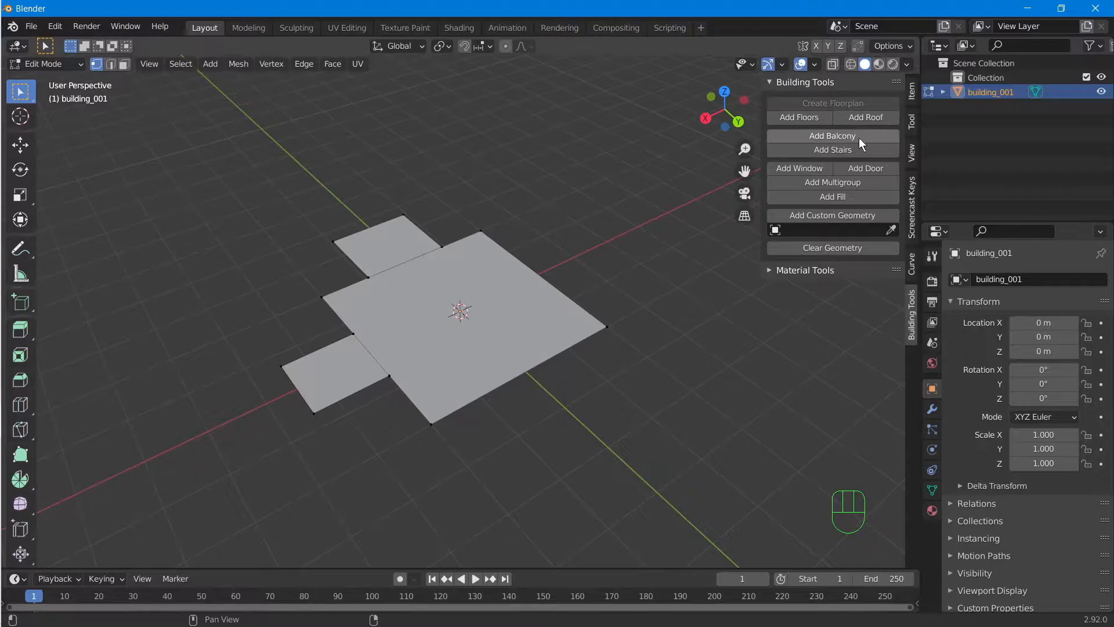
middle_click_drag(517, 303, 452, 367)
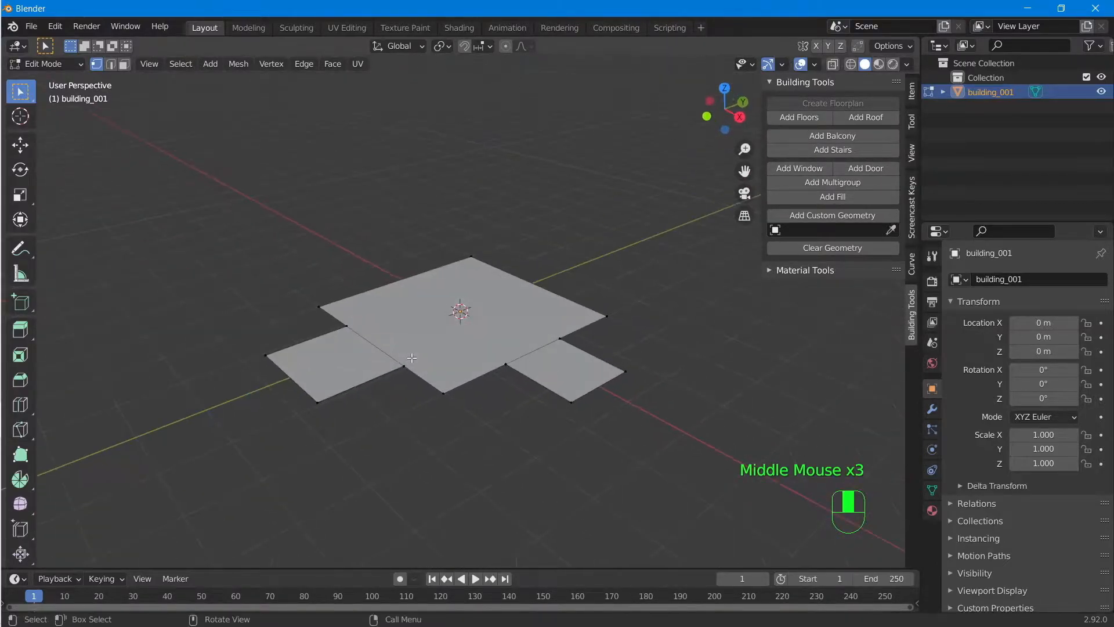
scroll(451, 367, "up", 2)
middle_click_drag(729, 171, 768, 151)
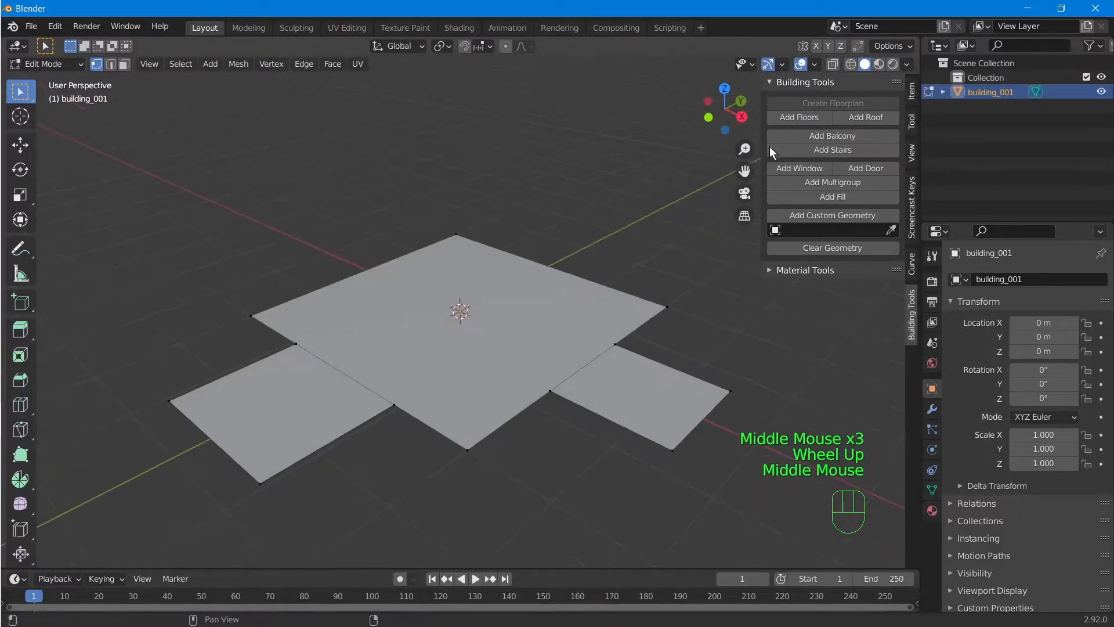
left_click(805, 115)
scroll(505, 267, "down", 2)
middle_click_drag(505, 267, 549, 281)
scroll(433, 268, "down", 1)
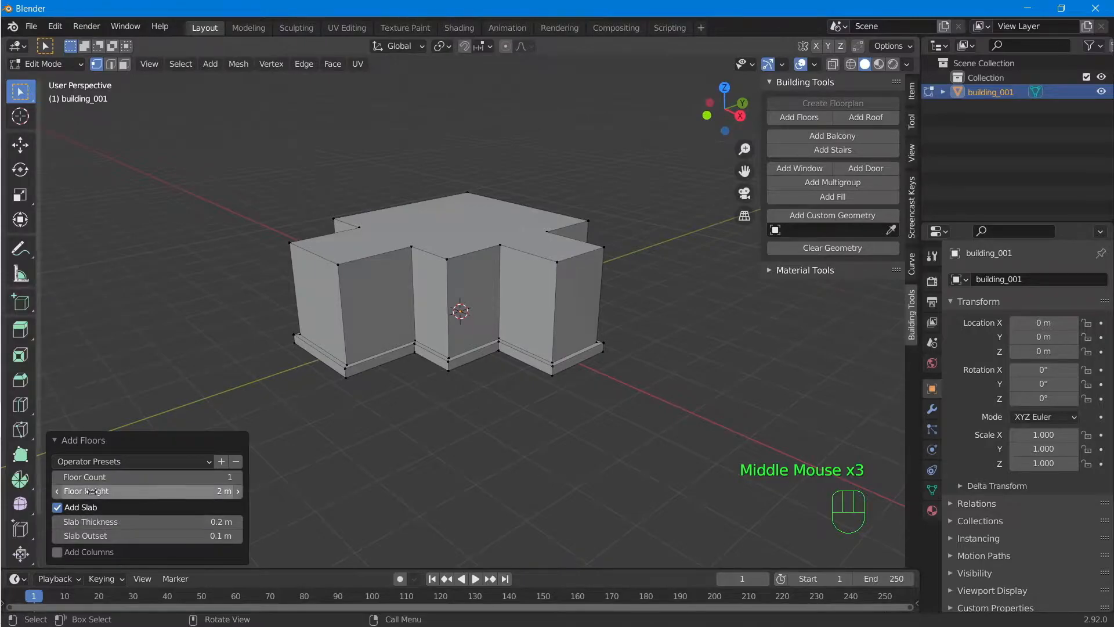
Set the building's floor count to 3.
scroll(472, 300, "down", 2)
middle_click_drag(471, 300, 435, 277)
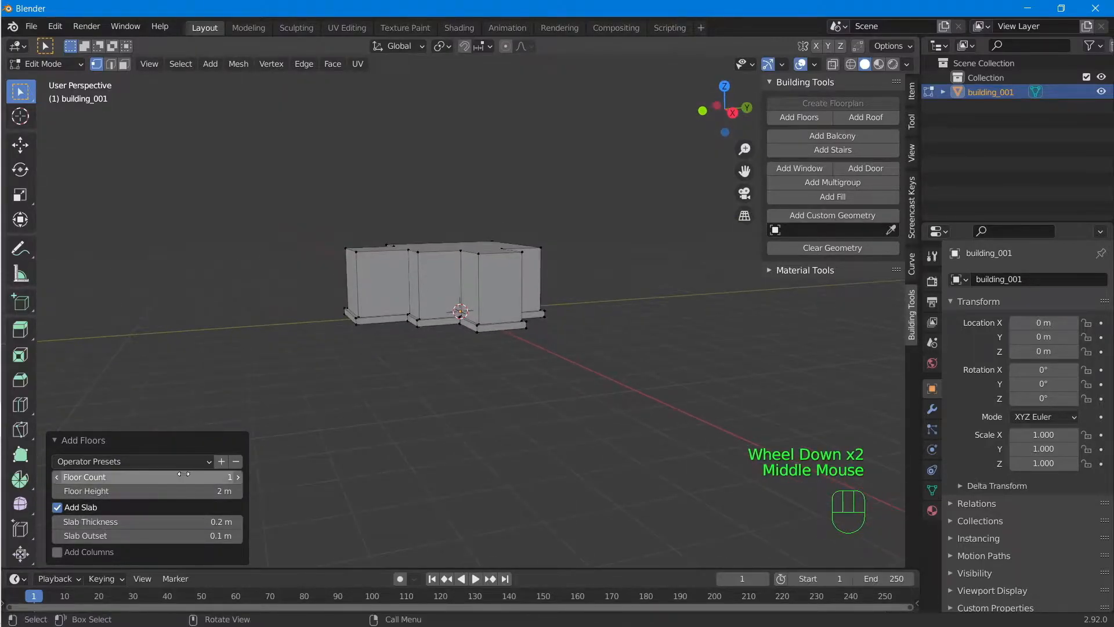
left_click(238, 477)
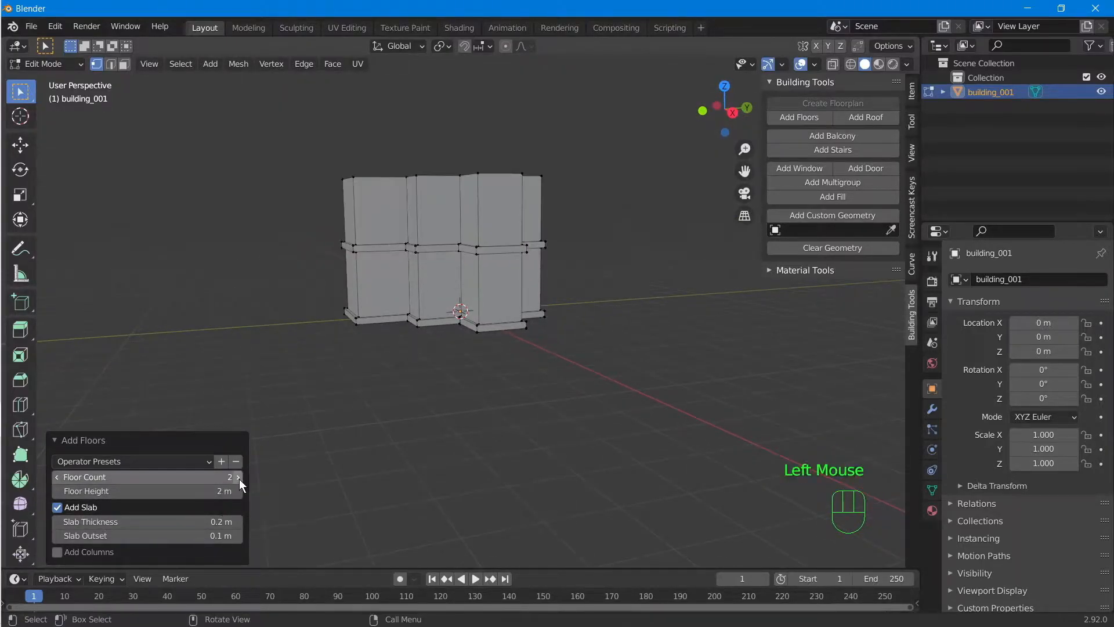
scroll(416, 343, "down", 1)
middle_click_drag(416, 343, 491, 289)
left_click(242, 476)
scroll(360, 316, "down", 1)
scroll(597, 244, "up", 2)
middle_click_drag(597, 244, 377, 406)
scroll(522, 175, "up", 1)
scroll(490, 368, "up", 2)
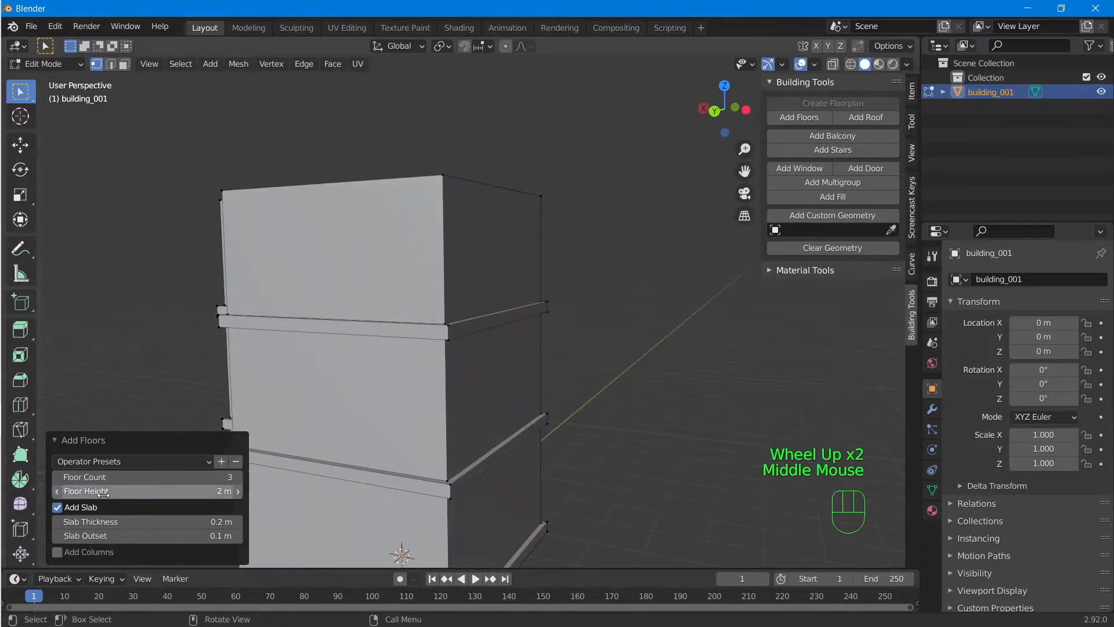
Try out slightly higher and lower floor heights for the building.
left_click(238, 491)
left_click(238, 491)
left_click(238, 491)
left_click(238, 491)
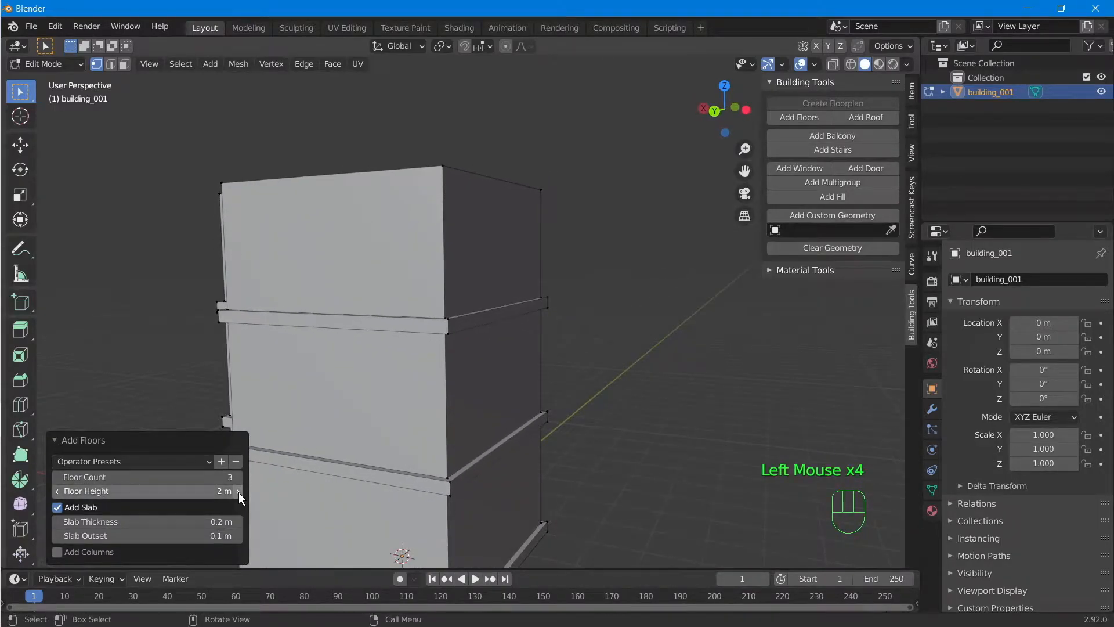
left_click(58, 492)
left_click(58, 492)
left_click(58, 492)
left_click(58, 492)
left_click(58, 492)
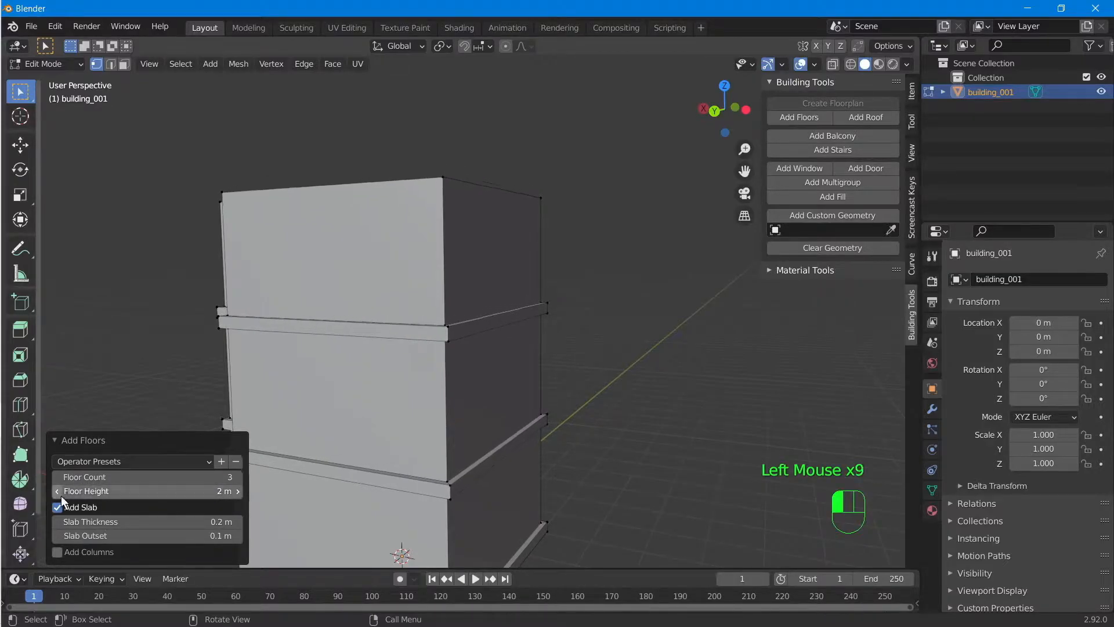
left_click(58, 492)
left_click(58, 492)
left_click(58, 492)
left_click(61, 496)
Enable columns at the corners of the building's floors.
middle_click_drag(486, 425, 514, 332)
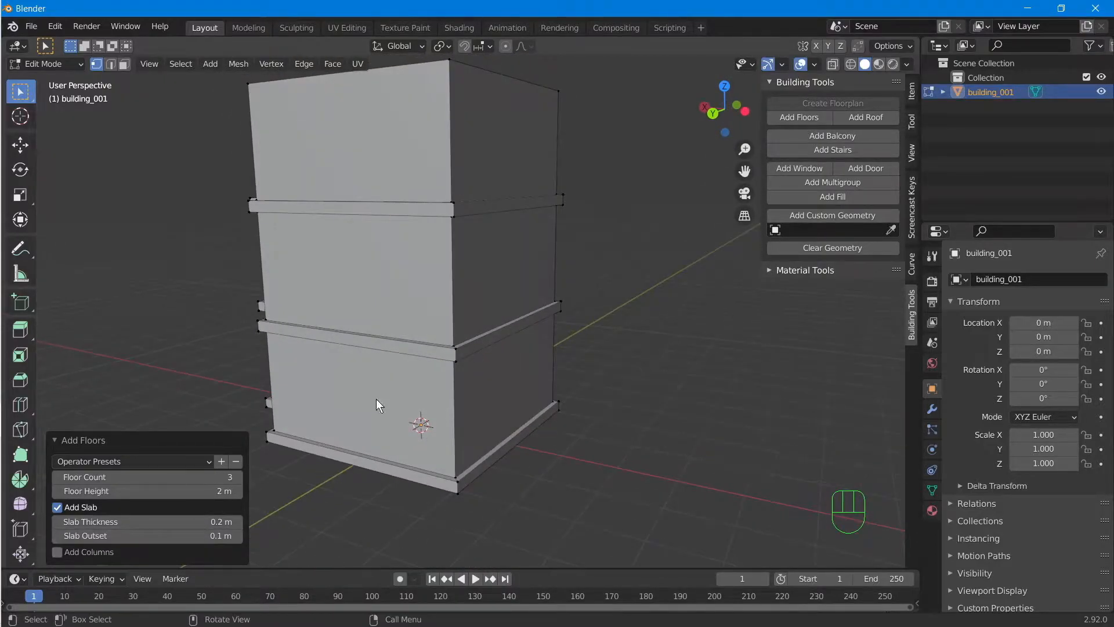
left_click(56, 552)
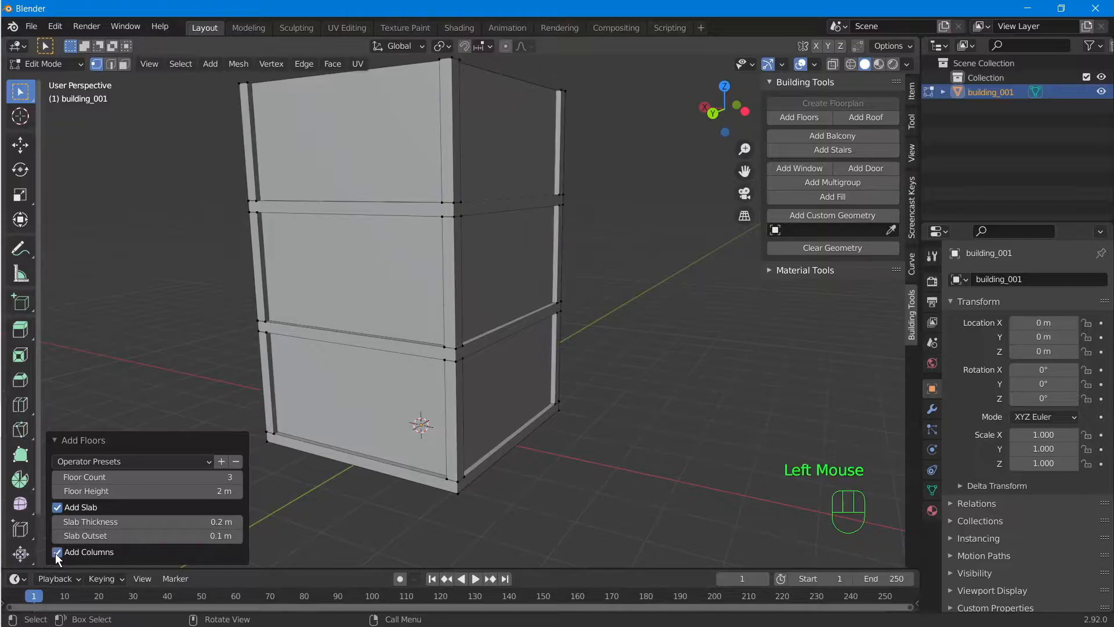
Disable columns for the building's floors.
middle_click_drag(418, 337, 414, 290)
scroll(415, 335, "down", 1)
left_click(57, 552)
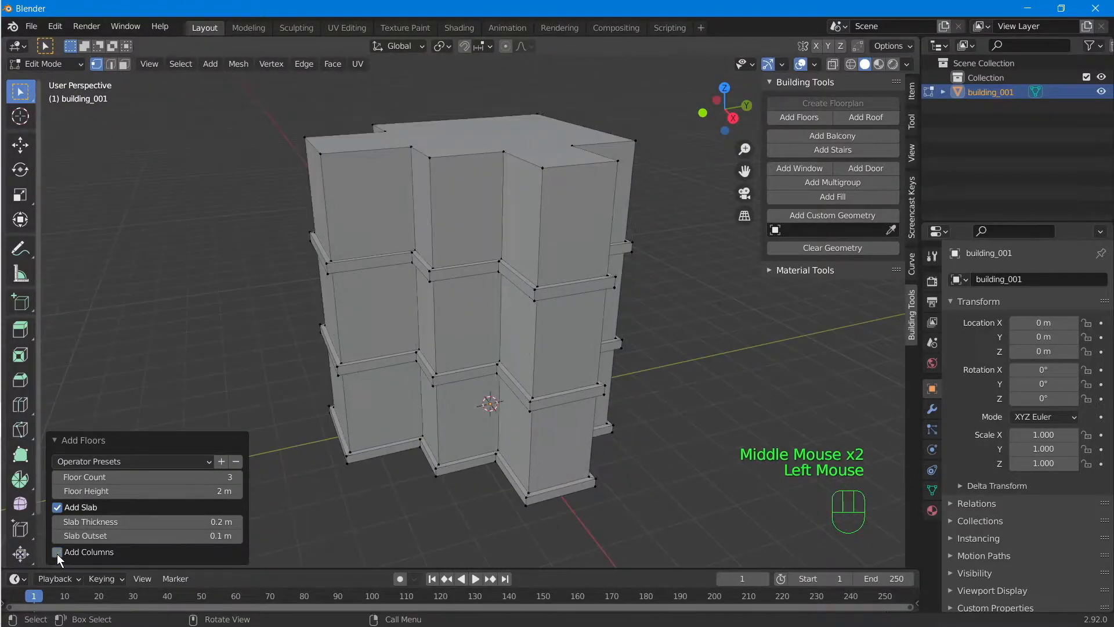
middle_click_drag(706, 268, 574, 267)
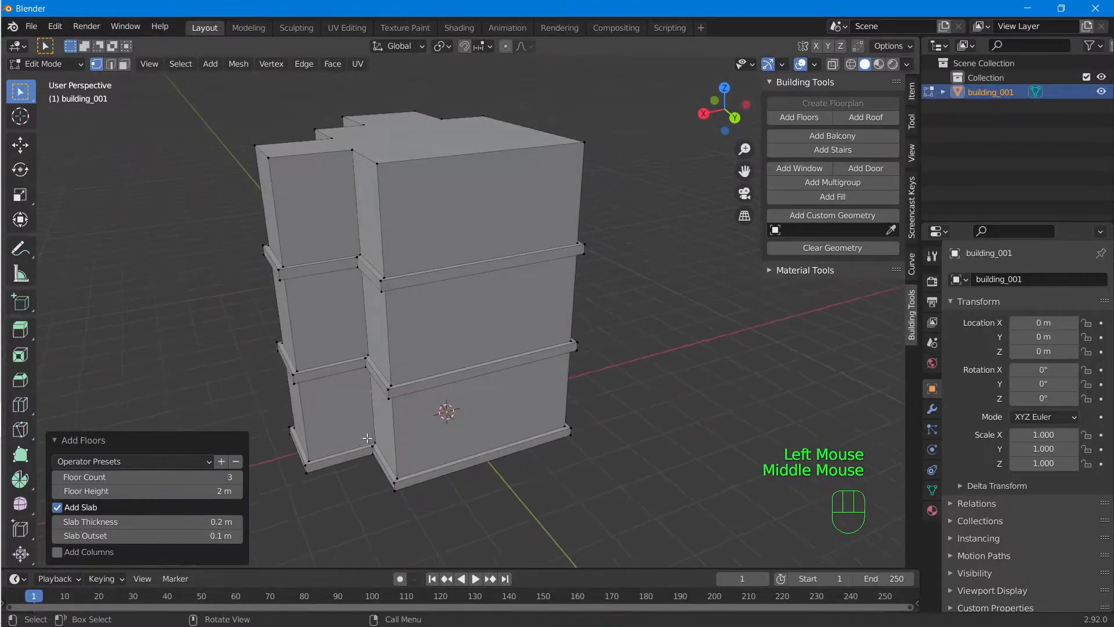
middle_click_drag(522, 383, 450, 327)
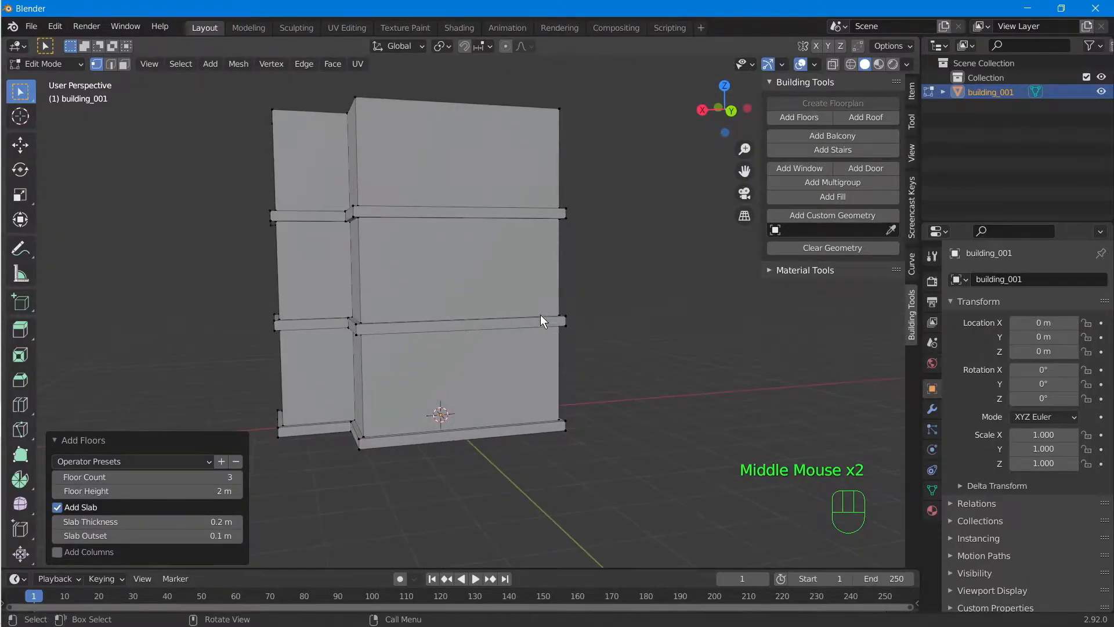
Try out thicker floor slabs and bring the slab thickness back down to 0.21 m.
left_click(238, 522)
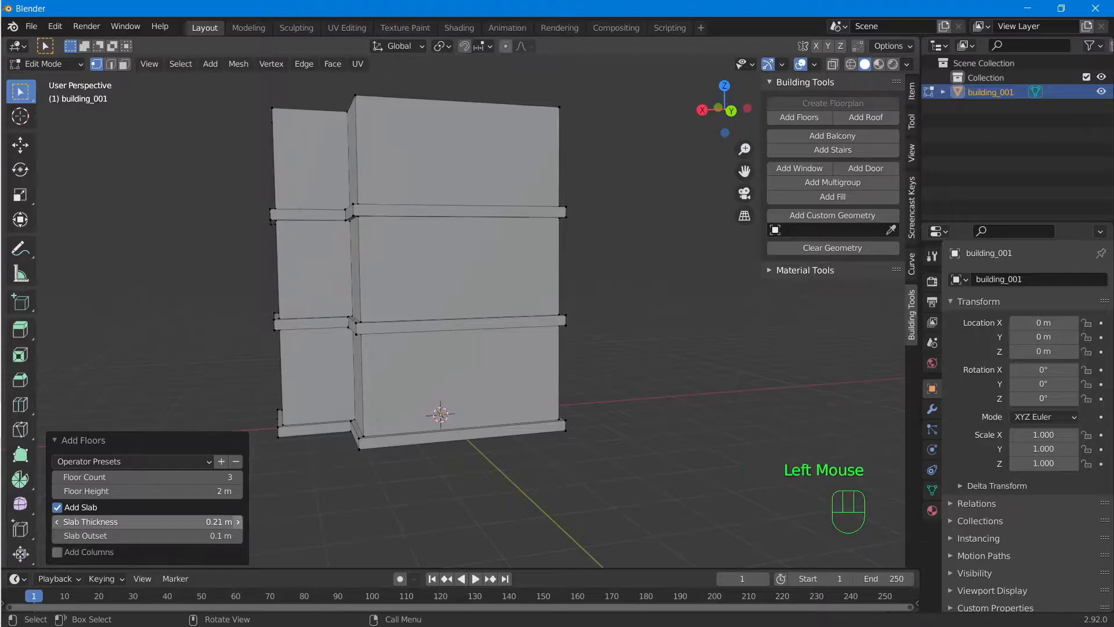
left_click(238, 523)
left_click(238, 522)
left_click(238, 522)
left_click(238, 522)
left_click(239, 522)
left_click(239, 522)
left_click(238, 522)
left_click(238, 523)
left_click(238, 522)
double_click(56, 527)
left_click(56, 527)
left_click(57, 528)
left_click(57, 527)
left_click(57, 528)
left_click(57, 528)
left_click(56, 528)
left_click(57, 528)
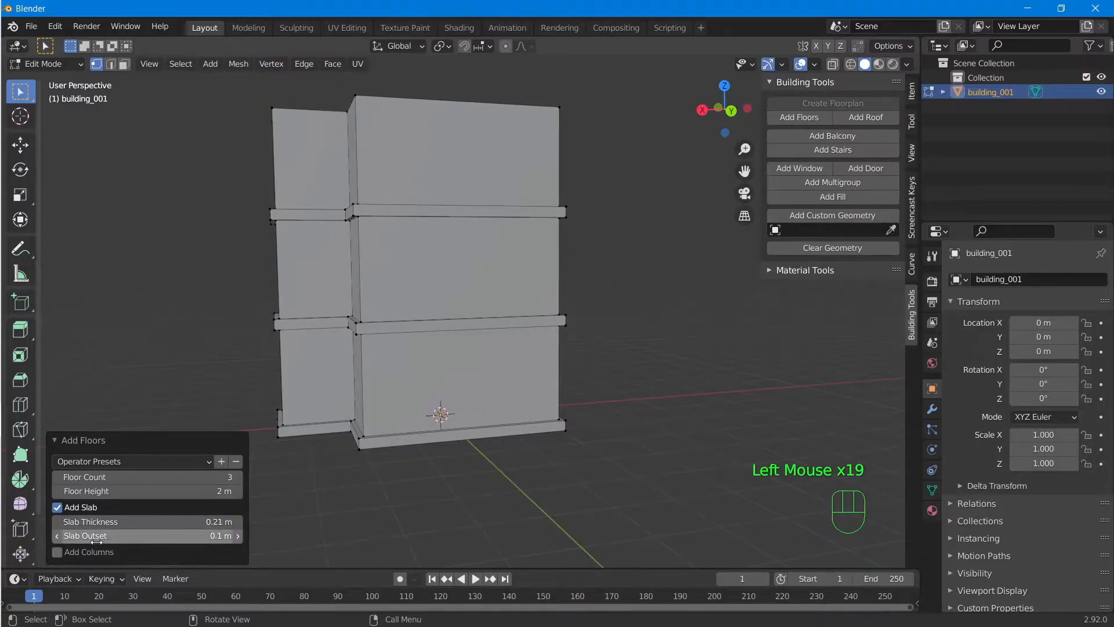
Try a slab outset of 0.17 m, settle on a slightly smaller one and finish the floors.
scroll(532, 377, "up", 3)
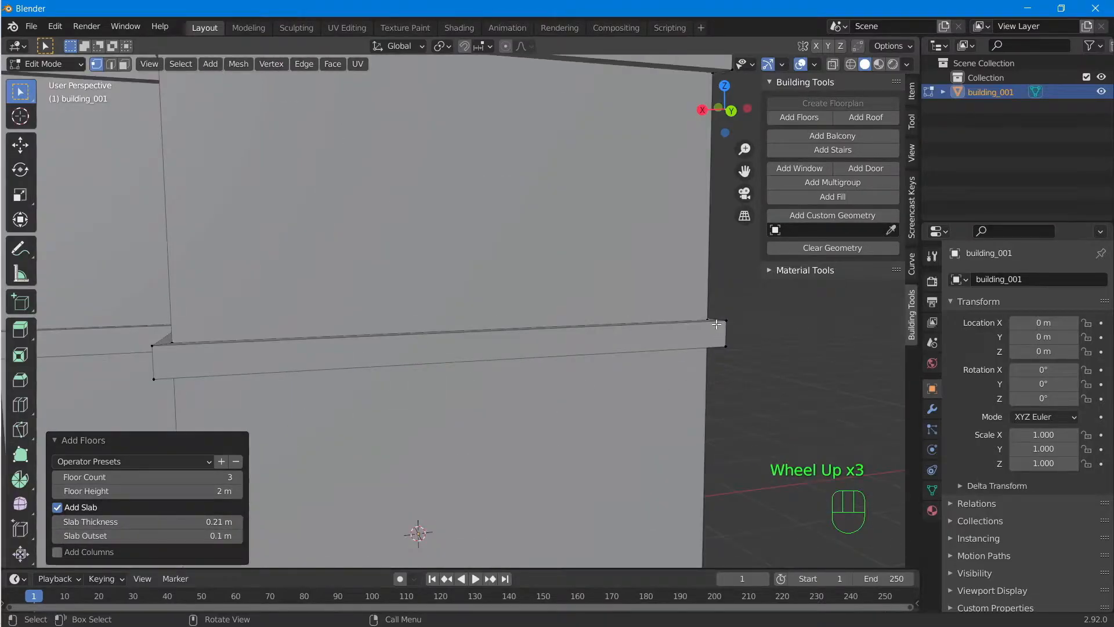
left_click(238, 535)
left_click(238, 535)
left_click(238, 535)
left_click(238, 535)
left_click(238, 535)
left_click(238, 535)
left_click(238, 535)
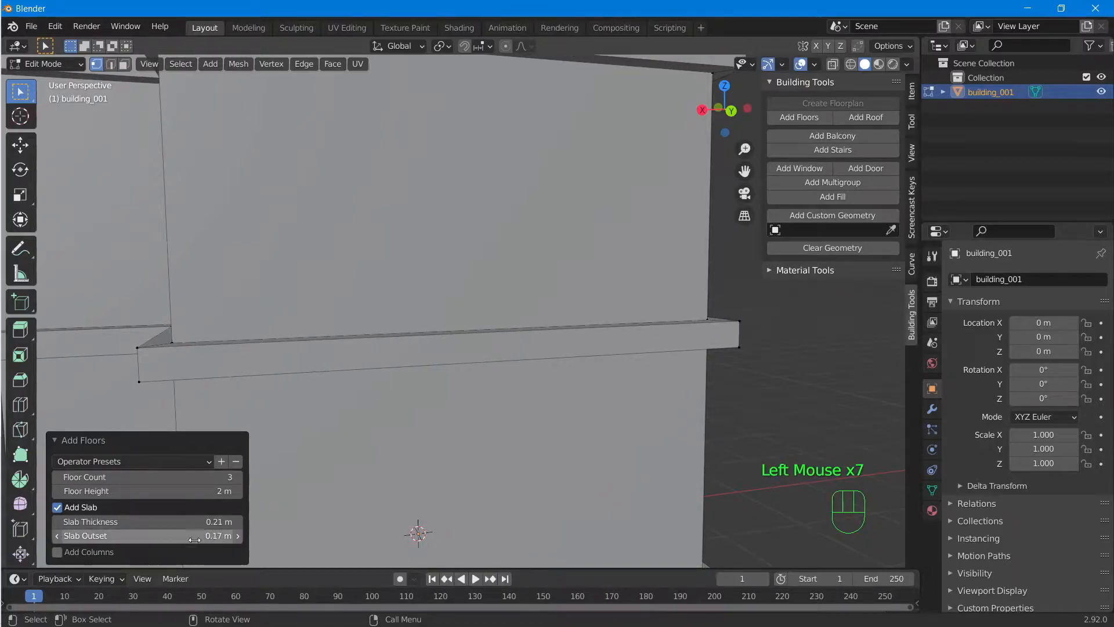
left_click(57, 535)
left_click(57, 535)
left_click(57, 535)
scroll(566, 319, "down", 1)
middle_click_drag(567, 319, 551, 366)
scroll(569, 366, "down", 1)
middle_click_drag(574, 367, 486, 331)
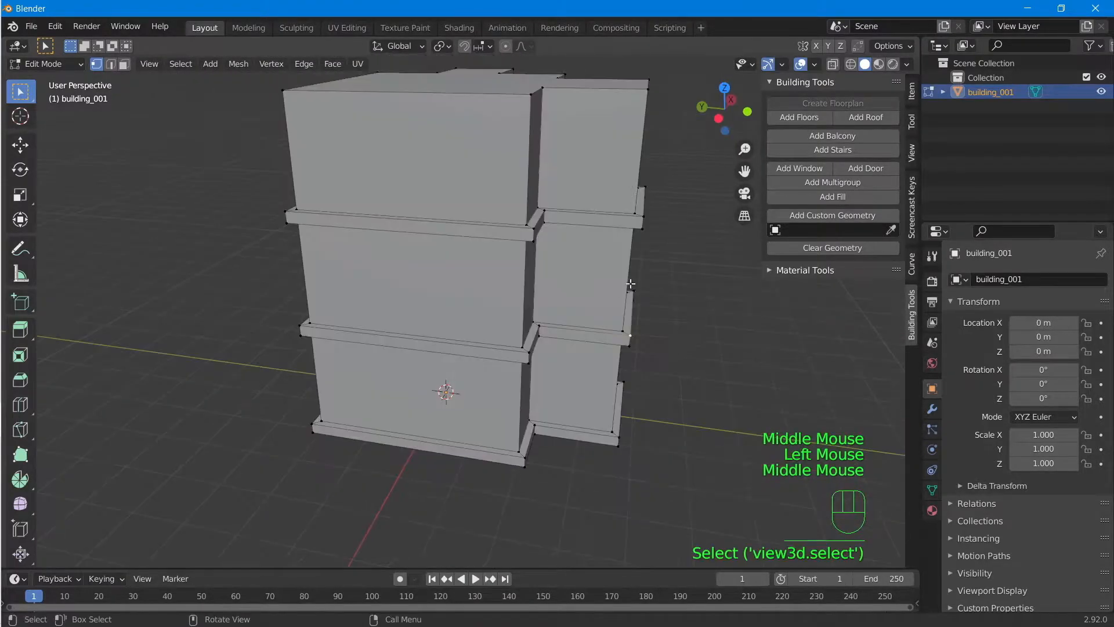
scroll(628, 279, "down", 2)
middle_click_drag(625, 274, 614, 350)
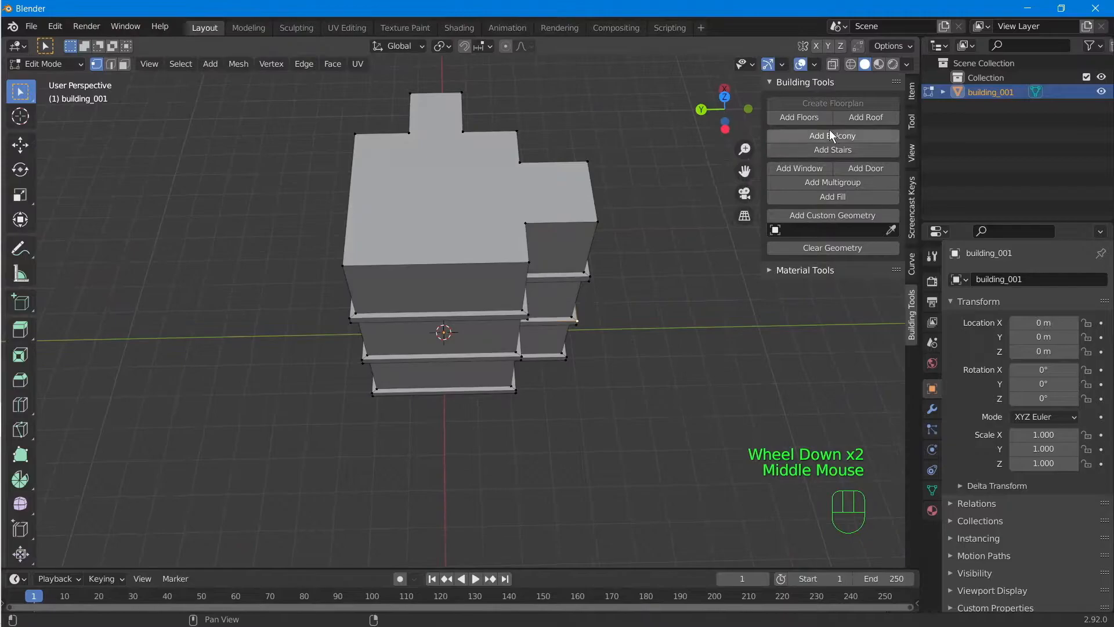
left_click(860, 119)
triple_click(858, 119)
double_click(857, 119)
left_click(858, 120)
middle_click_drag(583, 355, 578, 277)
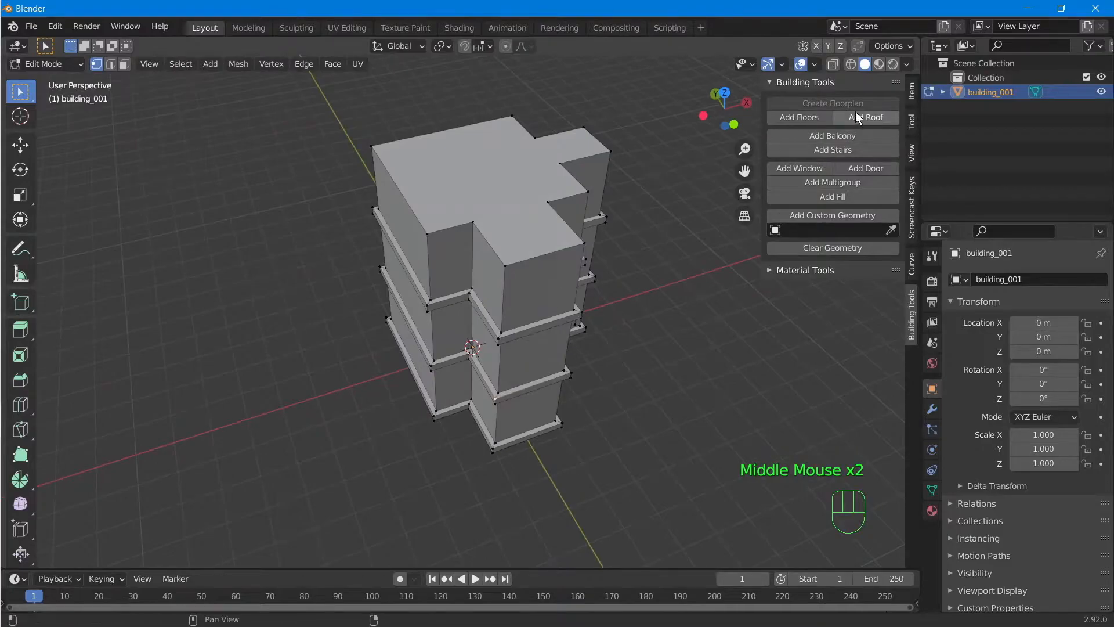
left_click(848, 151)
middle_click_drag(581, 267, 453, 267)
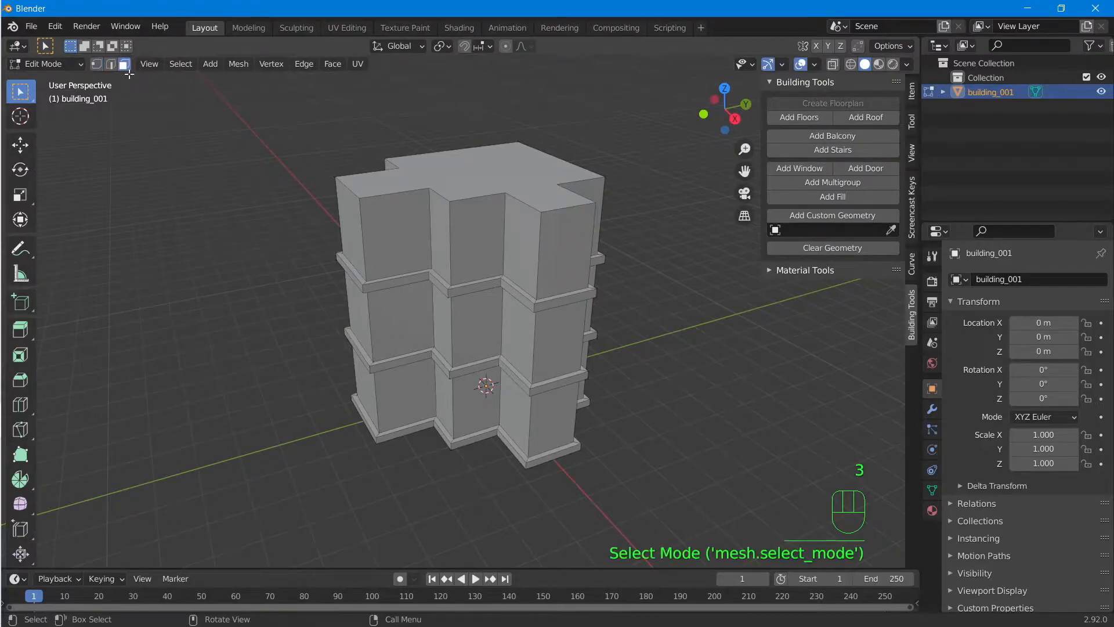
Select the building's top face in face selection mode and add a roof to it.
middle_click_drag(478, 246, 441, 227)
left_click(545, 286)
middle_click_drag(573, 313, 494, 323)
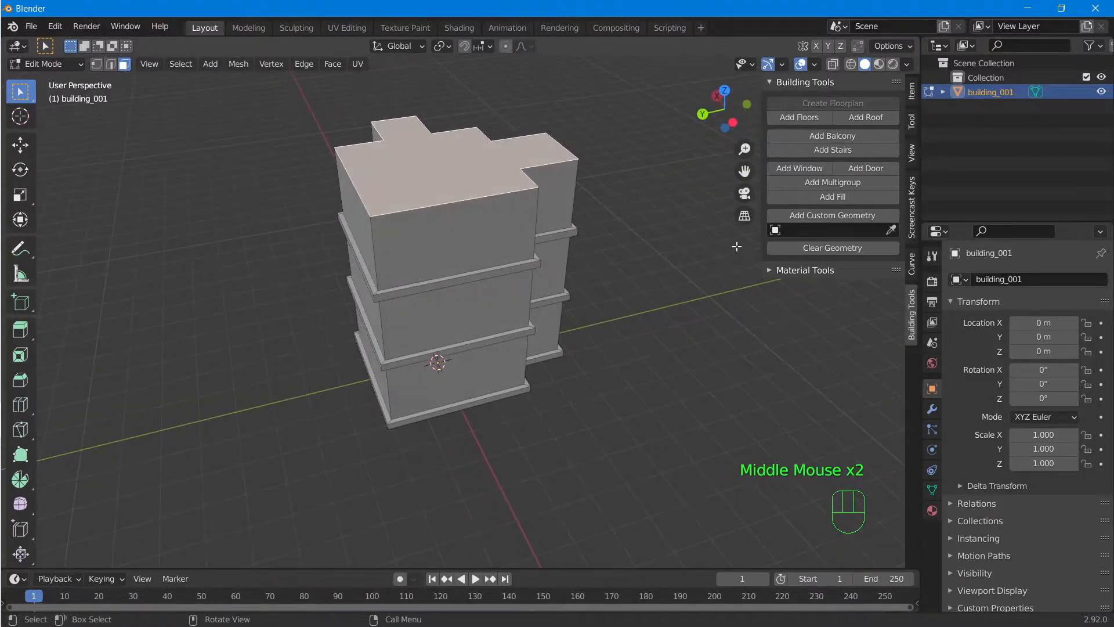
left_click(855, 120)
middle_click_drag(537, 278, 450, 300)
mouse_move(421, 307)
middle_mouse_down()
mouse_move(448, 305)
mouse_move(429, 302)
middle_mouse_up()
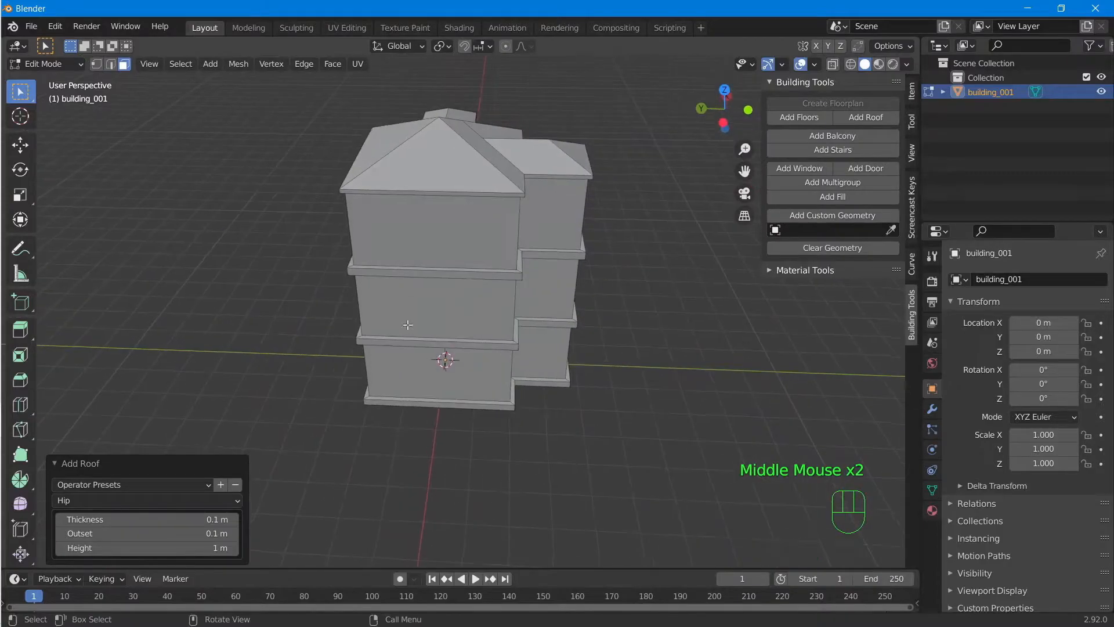
Try out the Flat and Gable roof types and return to Hip.
left_click(108, 502)
left_click(97, 517)
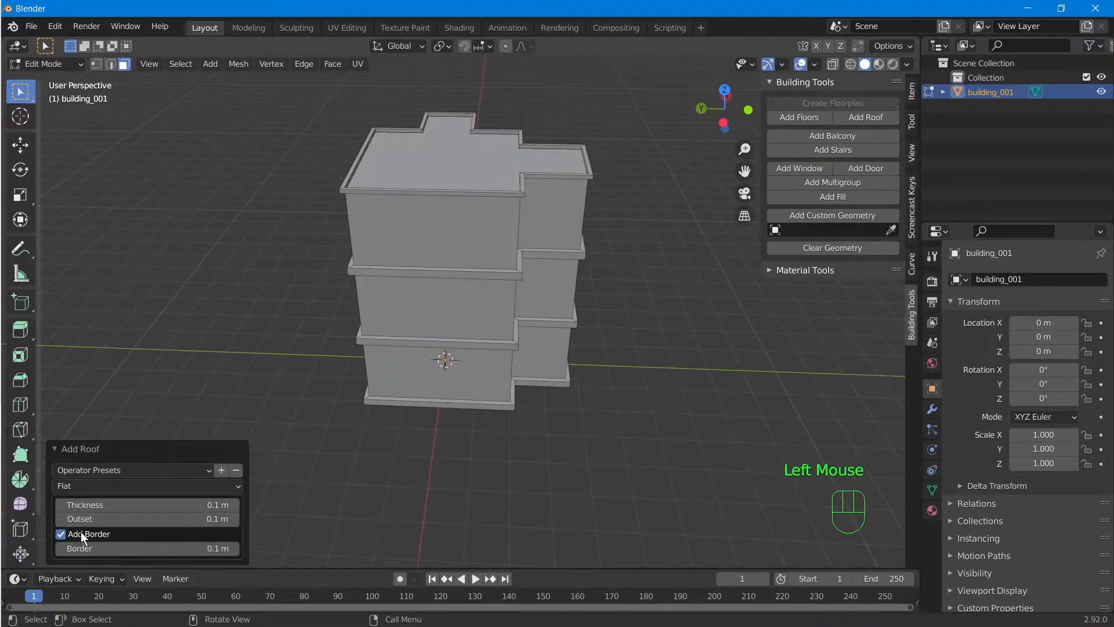
left_click(91, 505)
left_click(98, 490)
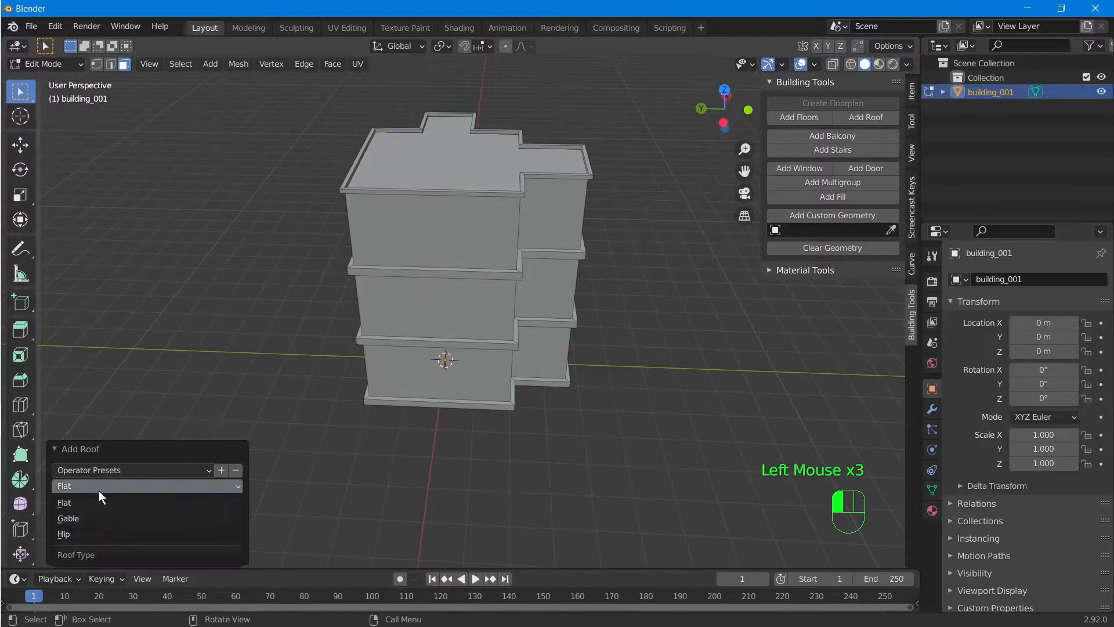
left_click(89, 520)
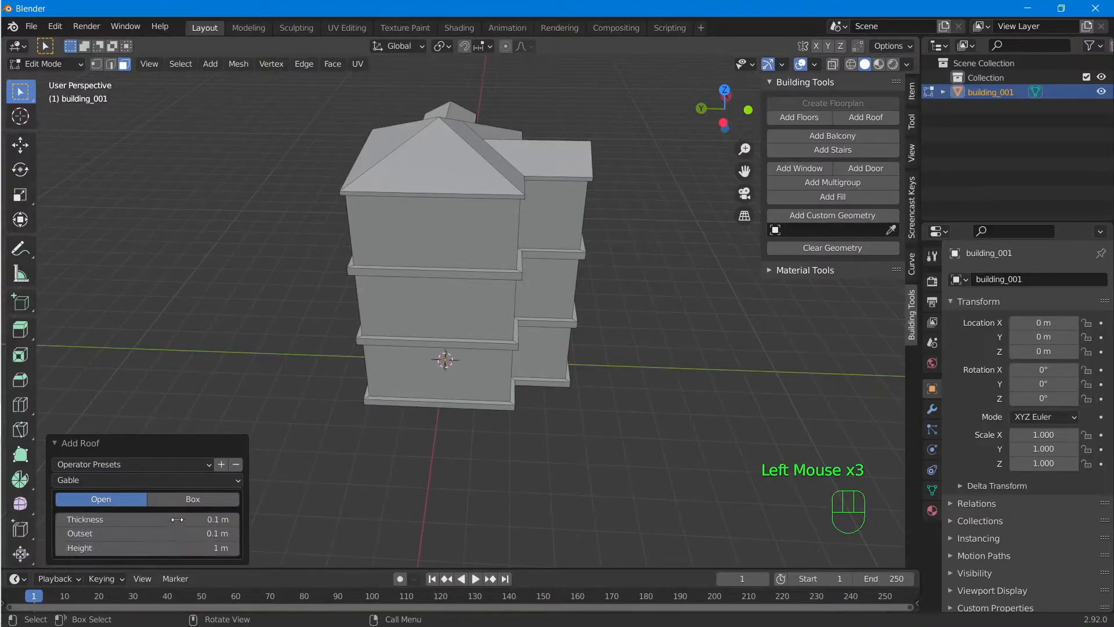
left_click(126, 478)
left_click(89, 529)
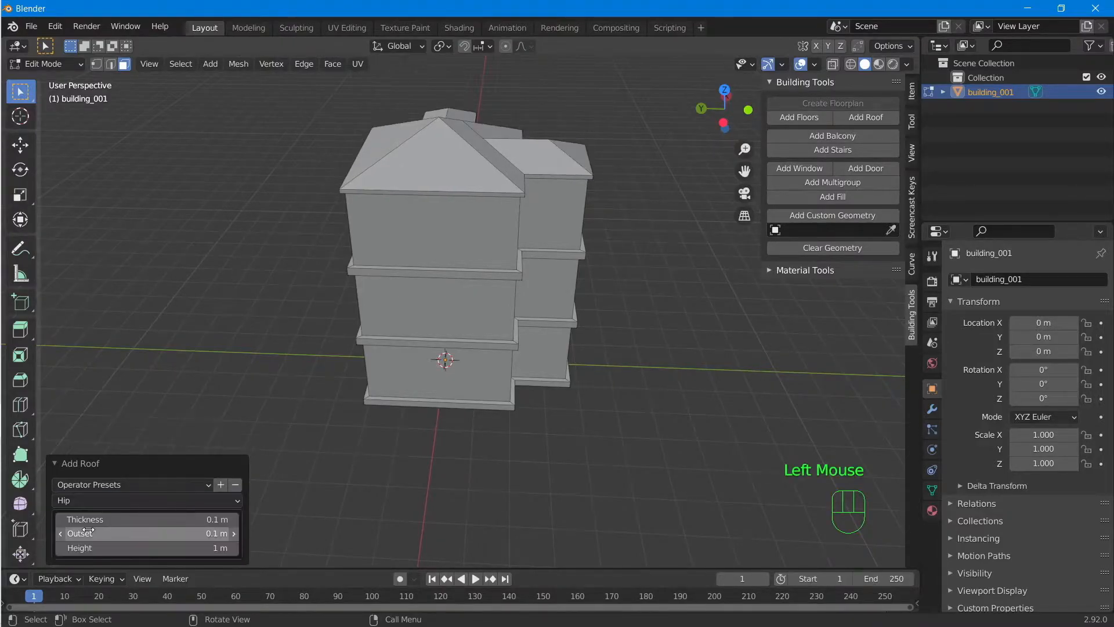
Set the hip roof's outset to 0.21 m and deselect the faces.
middle_click_drag(522, 227, 443, 307)
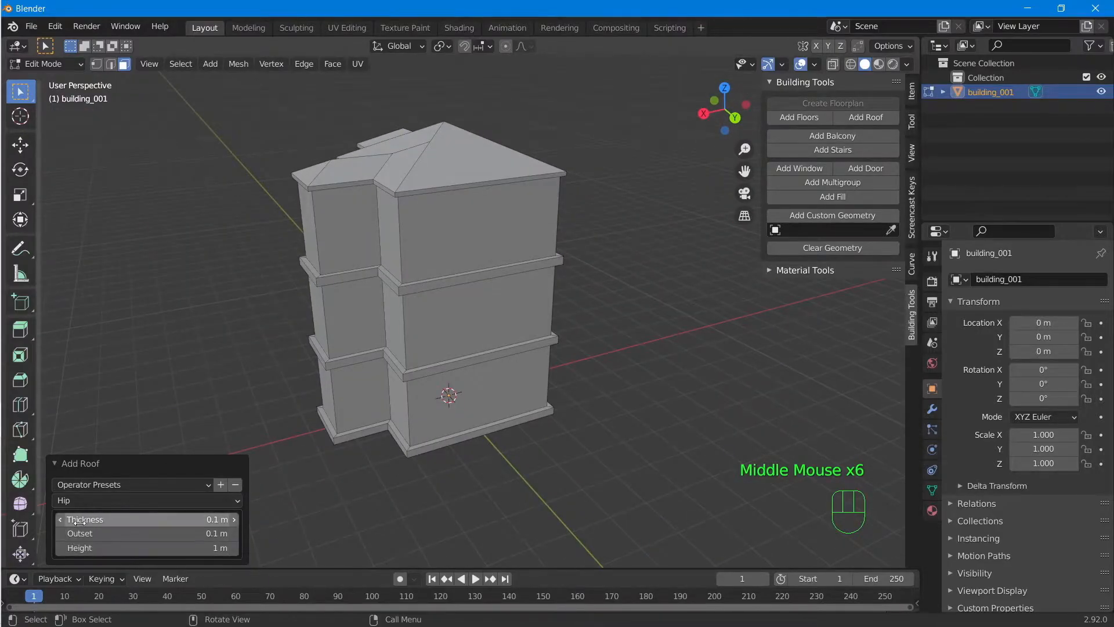
double_click(233, 533)
triple_click(234, 534)
triple_click(234, 534)
middle_click_drag(367, 475, 604, 319)
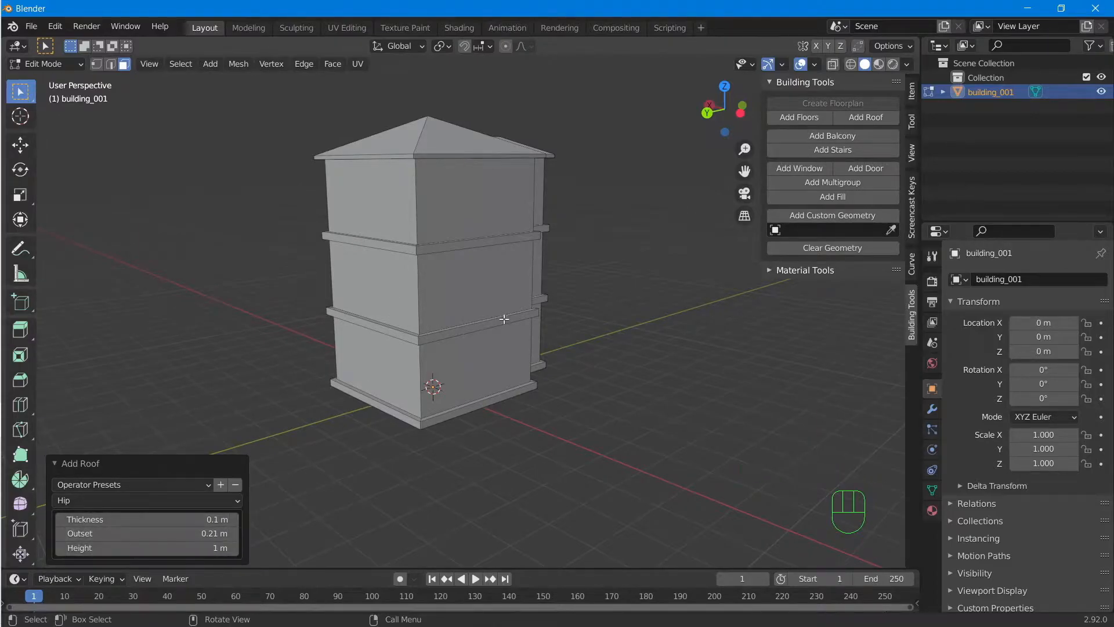
left_click(533, 295)
middle_click_drag(532, 295, 610, 281)
scroll(540, 362, "up", 2)
mouse_move(554, 336)
middle_mouse_down()
mouse_move(418, 389)
mouse_move(563, 330)
middle_mouse_up()
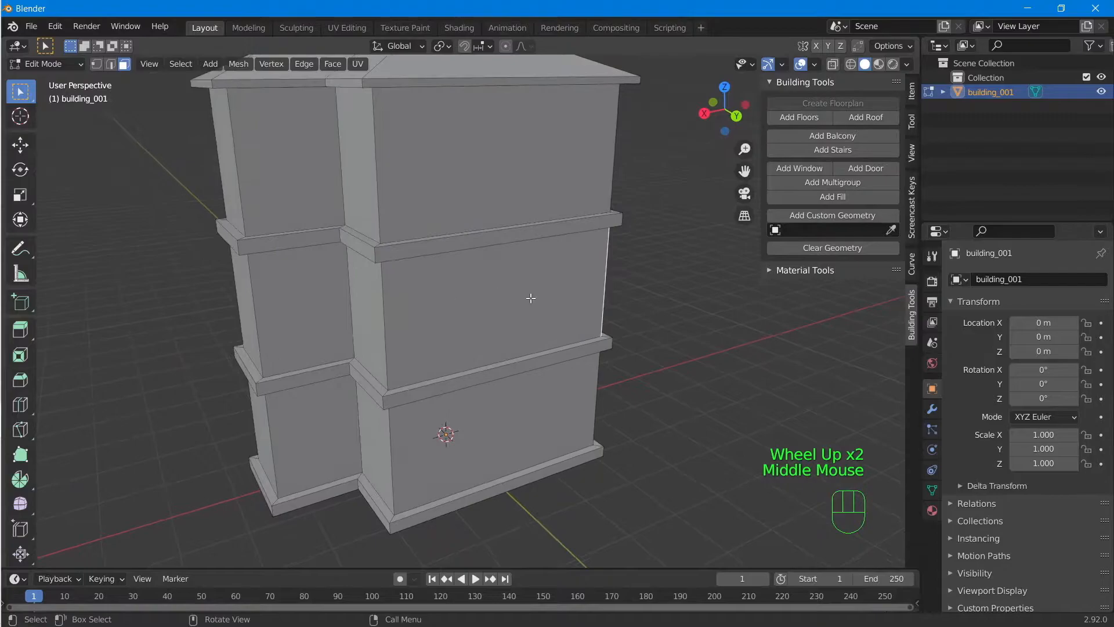
Select the outer edge faces of the first and second upper floor slabs on one side of the building.
left_click(529, 299)
middle_click_drag(669, 311, 627, 301)
left_click(627, 301)
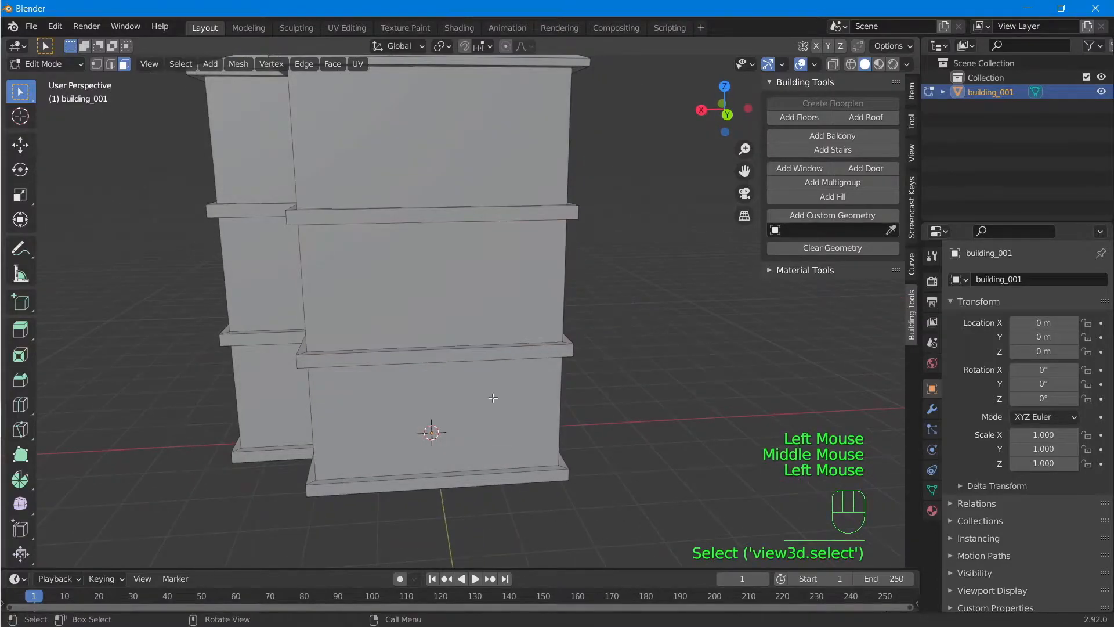
middle_click_drag(452, 473, 462, 381)
left_click(448, 304)
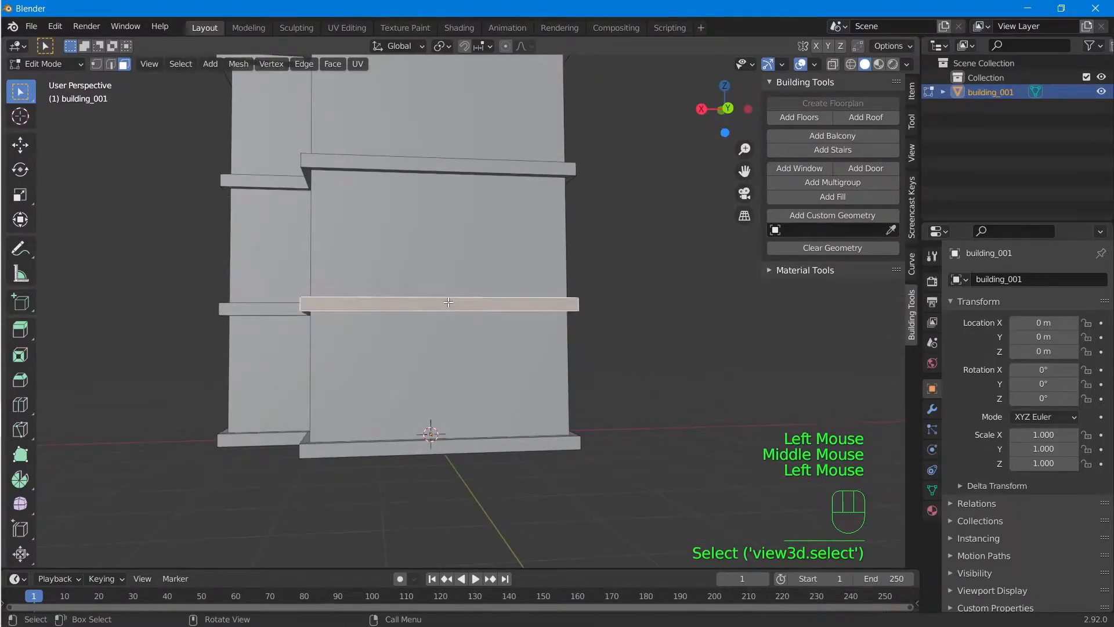
middle_click_drag(507, 326, 507, 352)
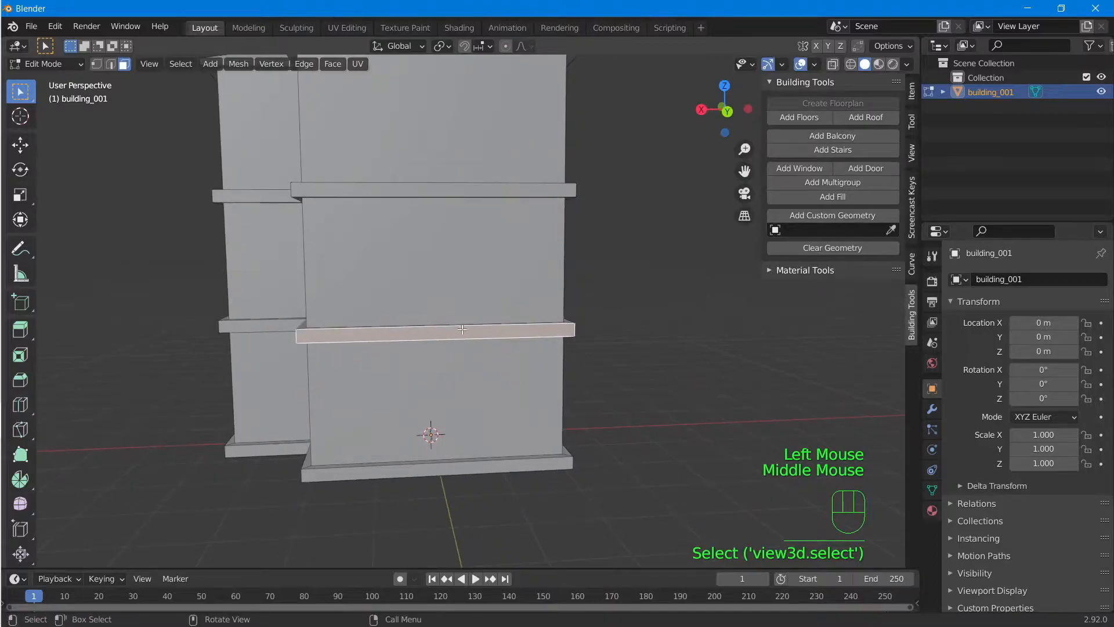
left_click(430, 189, "shift")
Extend the selection with the outer edge faces of the same two slabs on the adjacent side.
middle_click_drag(623, 187, 509, 241)
left_click(490, 237, "shift")
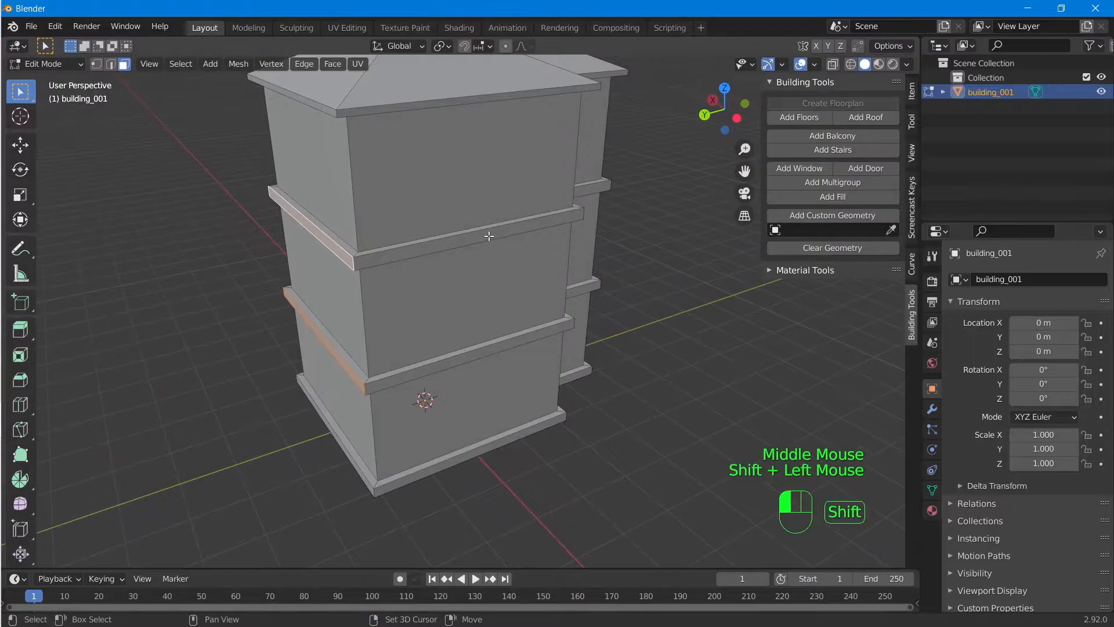
left_click(476, 352, "shift")
mouse_move(476, 352)
middle_mouse_down()
mouse_move(462, 368)
mouse_move(490, 385)
mouse_move(414, 315)
mouse_move(299, 321)
mouse_move(470, 338)
middle_mouse_up()
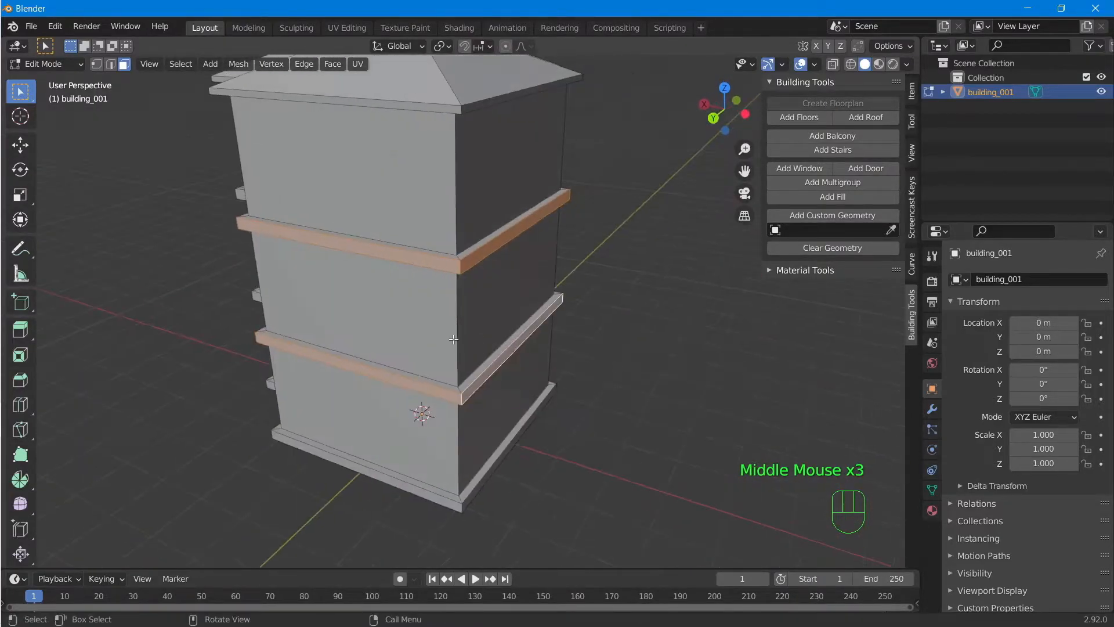
middle_click_drag(388, 298, 428, 319)
scroll(428, 319, "down", 1)
middle_click_drag(531, 297, 459, 300)
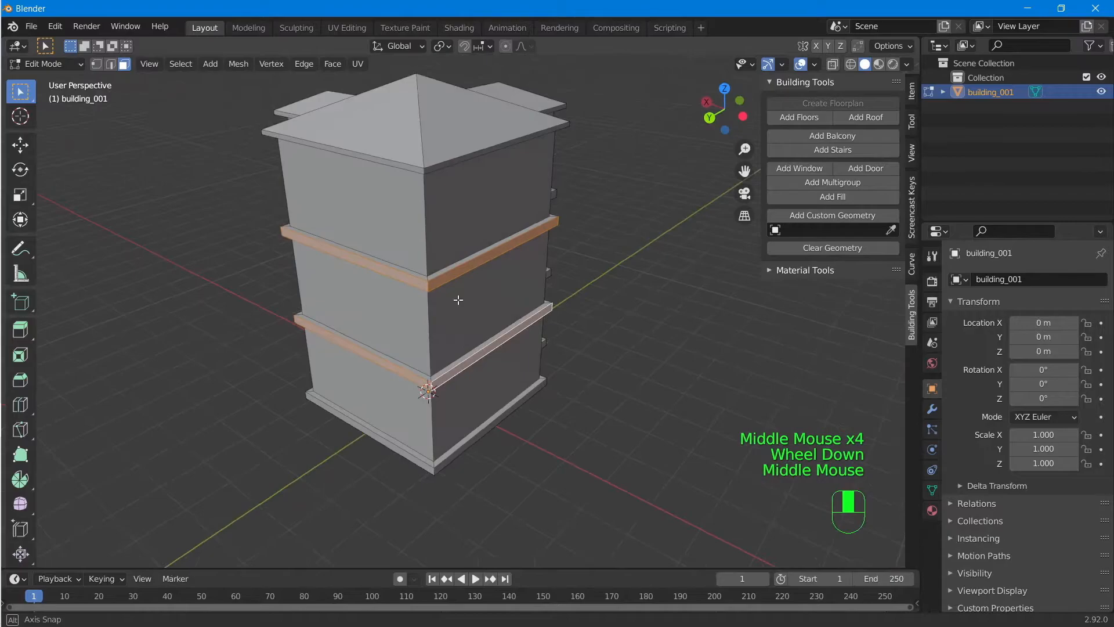
Add balconies with post railings to the selected slab faces.
left_click(836, 133)
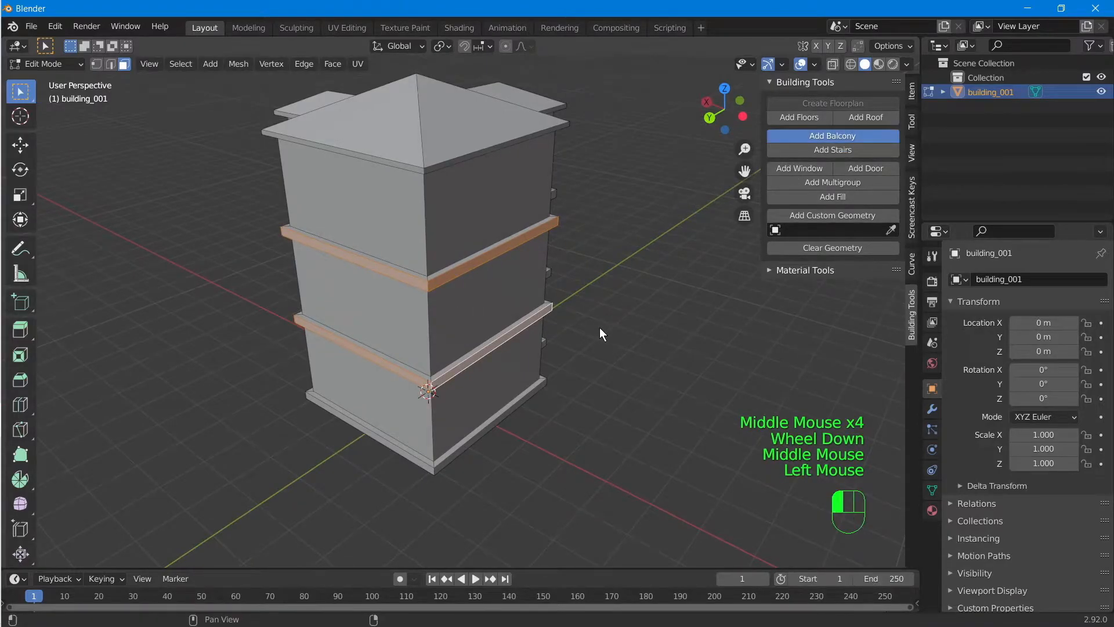
scroll(600, 325, "down", 2)
middle_click_drag(600, 325, 509, 351)
scroll(476, 308, "up", 2)
scroll(522, 302, "up", 2)
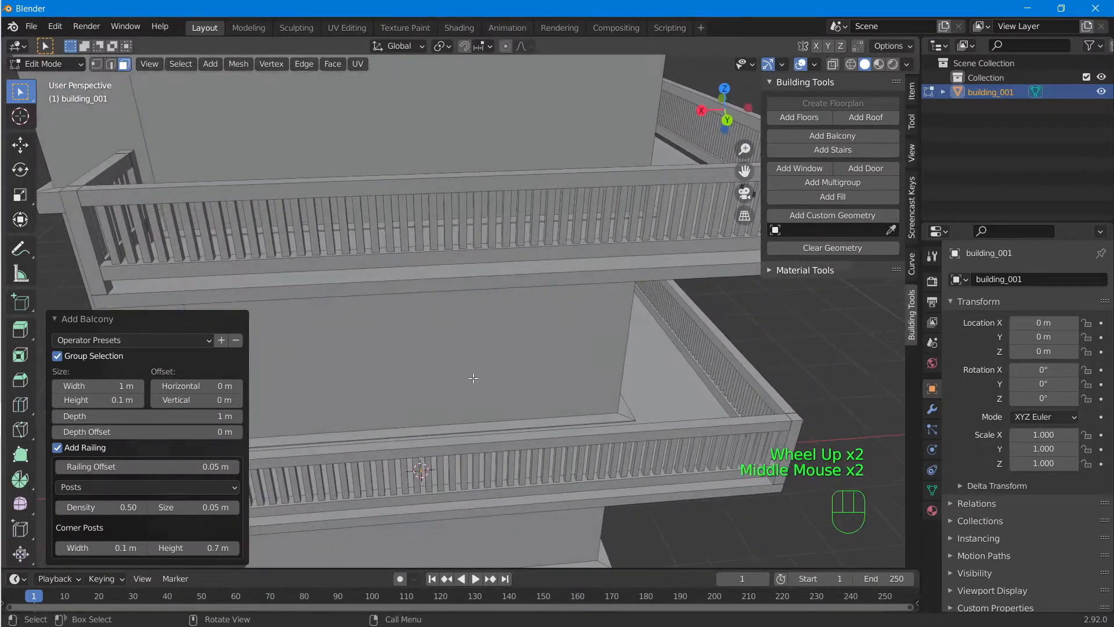
scroll(466, 228, "up", 1)
middle_click_drag(467, 228, 437, 184)
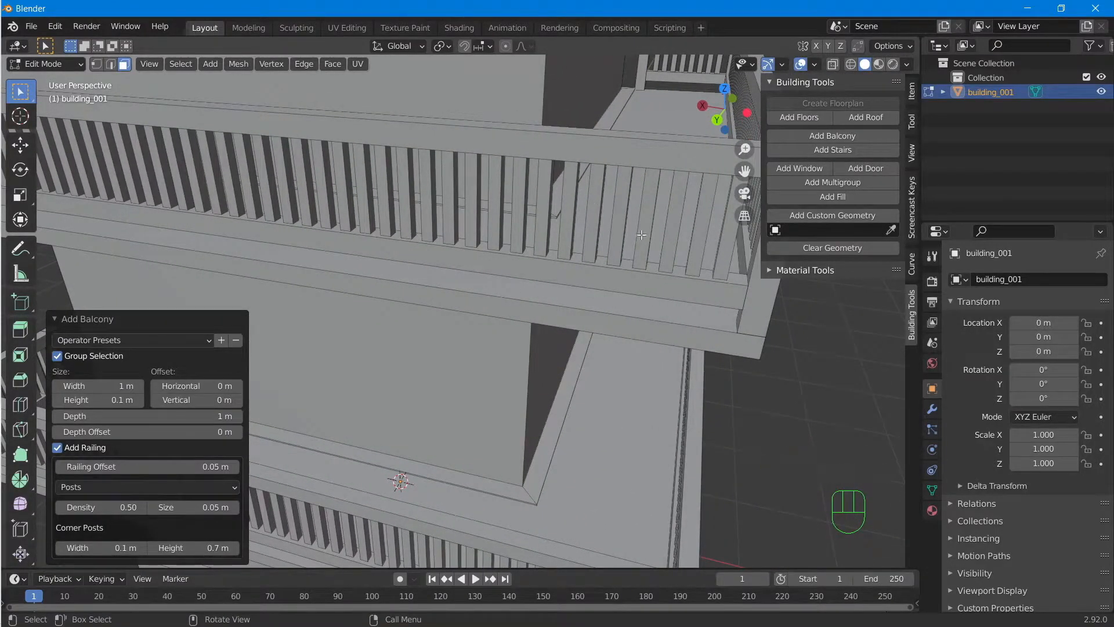
scroll(646, 278, "down", 1)
middle_click_drag(647, 278, 621, 276)
scroll(620, 276, "up", 1)
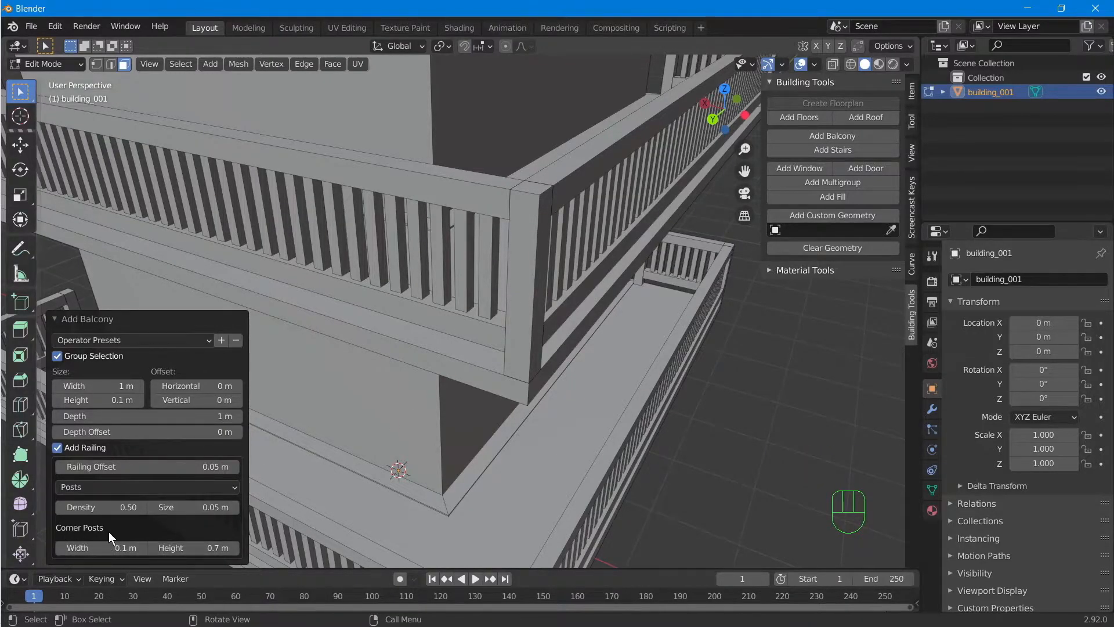
Set the width of the balcony railing's corner posts to 0.03 m.
left_click(59, 549)
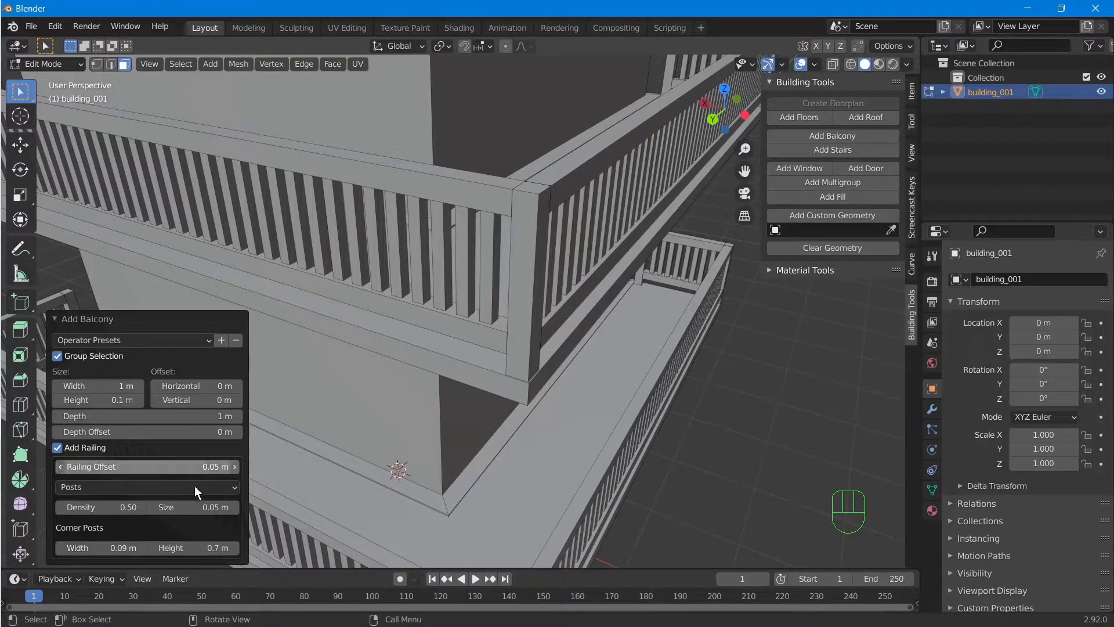
left_click(118, 548)
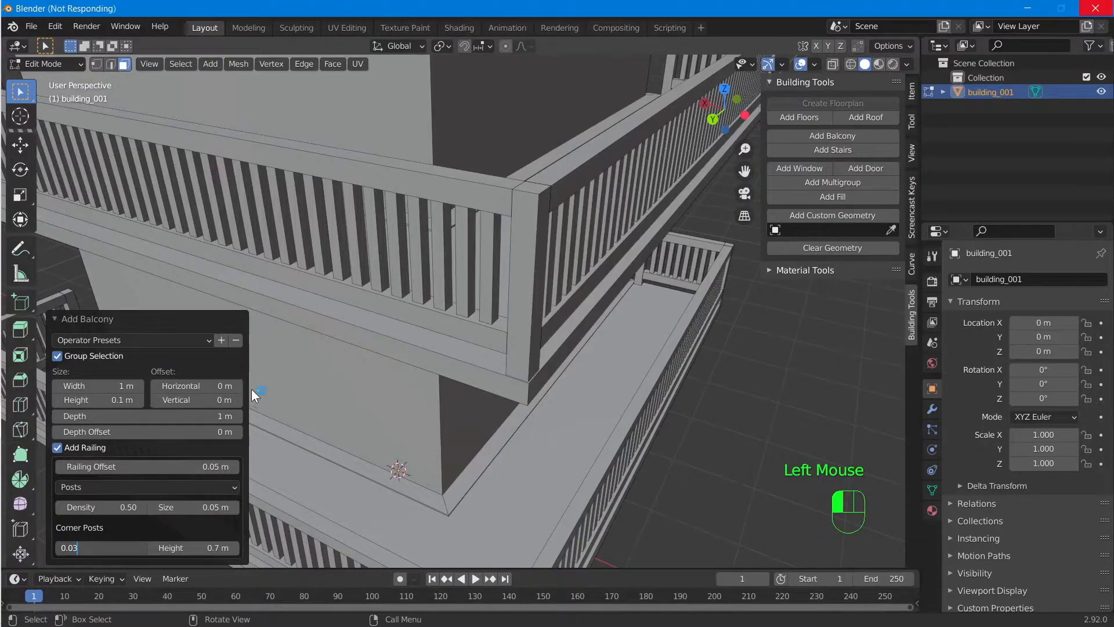
scroll(530, 239, "down", 1)
middle_click_drag(529, 238, 71, 545)
scroll(544, 210, "up", 1)
left_click(508, 202)
scroll(609, 218, "down", 1)
scroll(710, 211, "up", 2)
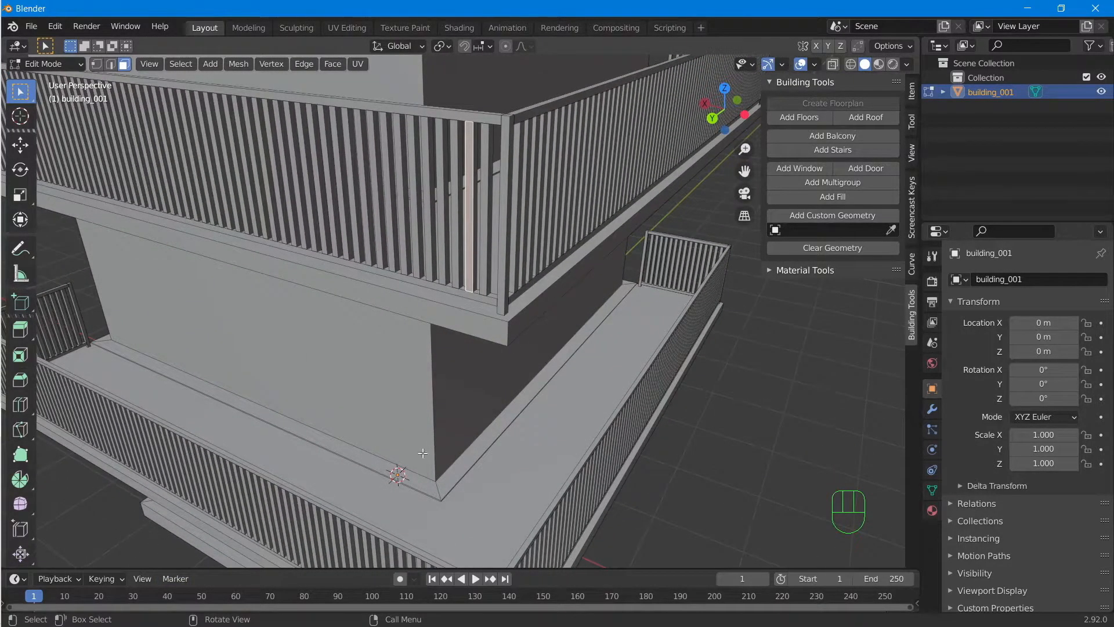
Examine the balcony railings and their posts up close and from several sides of the building.
scroll(515, 376, "down", 1)
middle_click_drag(409, 271, 188, 529)
scroll(383, 396, "down", 1)
middle_click_drag(454, 368, 371, 380)
middle_click_drag(630, 371, 516, 353)
scroll(400, 312, "up", 2)
middle_click_drag(401, 312, 520, 358)
scroll(519, 358, "up", 2)
scroll(519, 358, "down", 1)
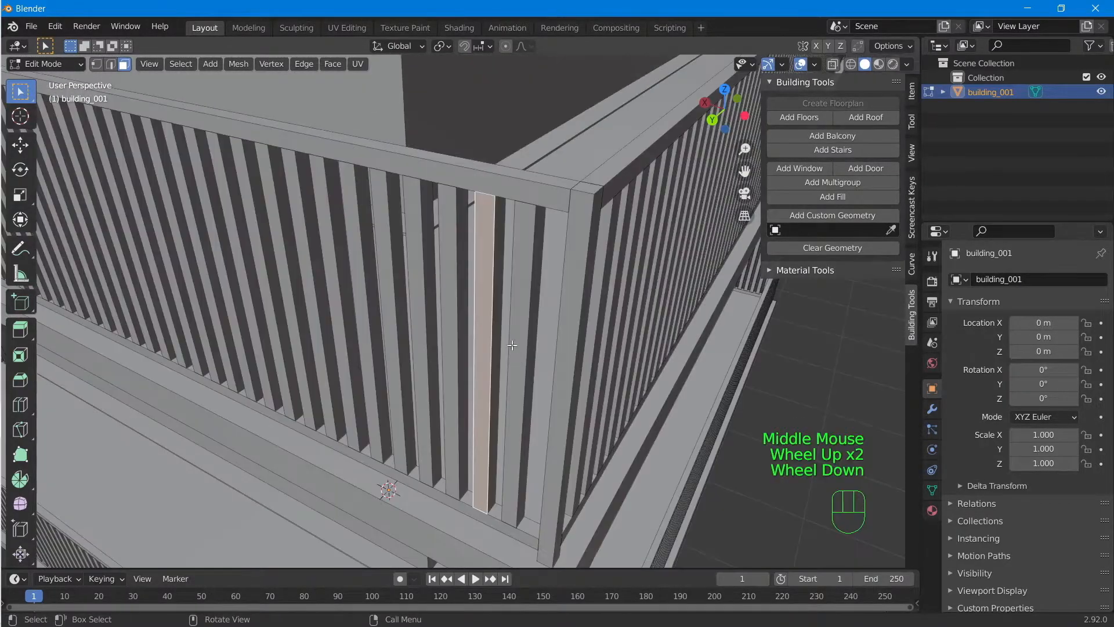
left_click(496, 322)
left_click(477, 315, "shift")
middle_click_drag(502, 311, 542, 346)
scroll(506, 331, "down", 1)
scroll(514, 355, "down", 1)
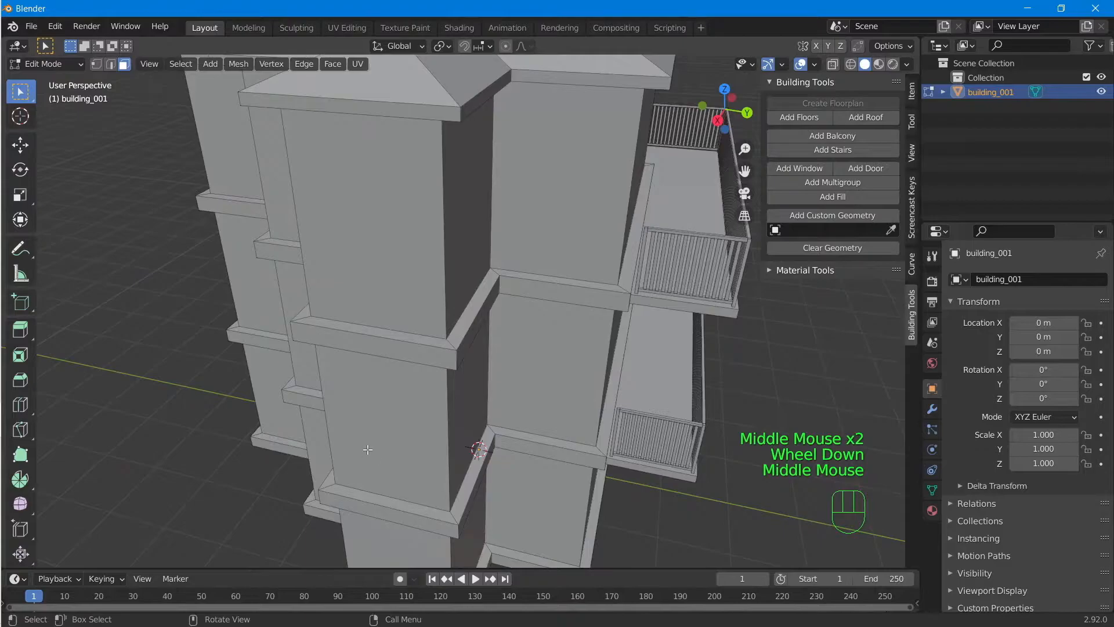
Select the wall faces on all three storeys along the two sides of the building that carry the balconies.
scroll(645, 328, "down", 1)
middle_click_drag(644, 328, 586, 340)
left_click(741, 350)
middle_click_drag(742, 350, 464, 232)
left_click(451, 203, "shift")
left_click(509, 190, "shift")
left_click(424, 337, "shift")
left_click(493, 340, "shift")
middle_click_drag(493, 340, 586, 354)
left_click(469, 431, "shift")
left_click(471, 432, "shift")
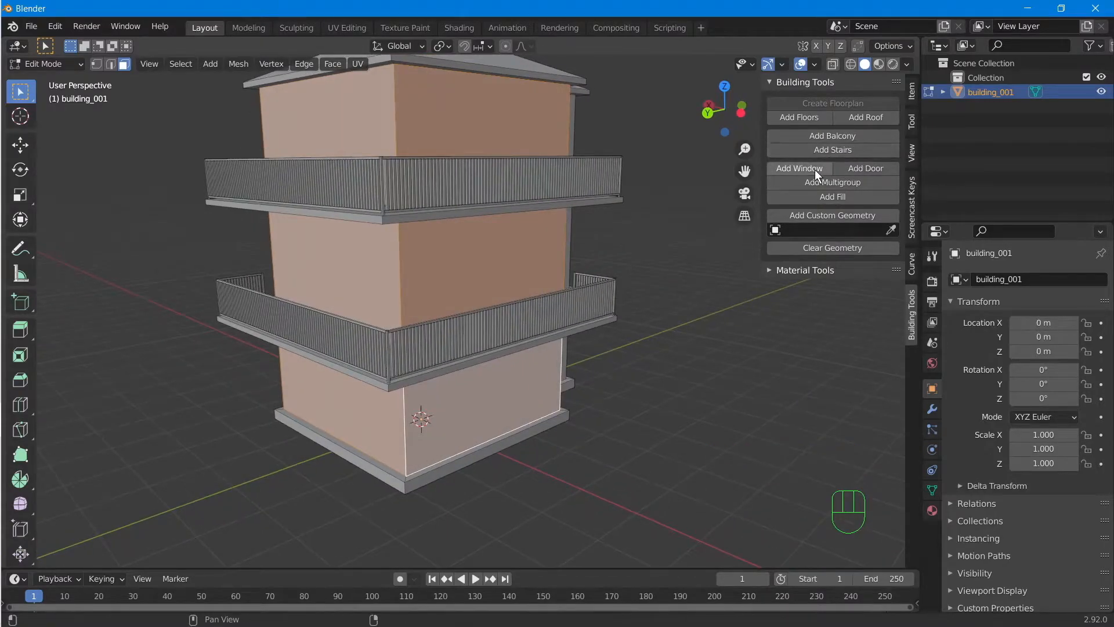
Add a door to each of the selected wall faces.
left_click(864, 167)
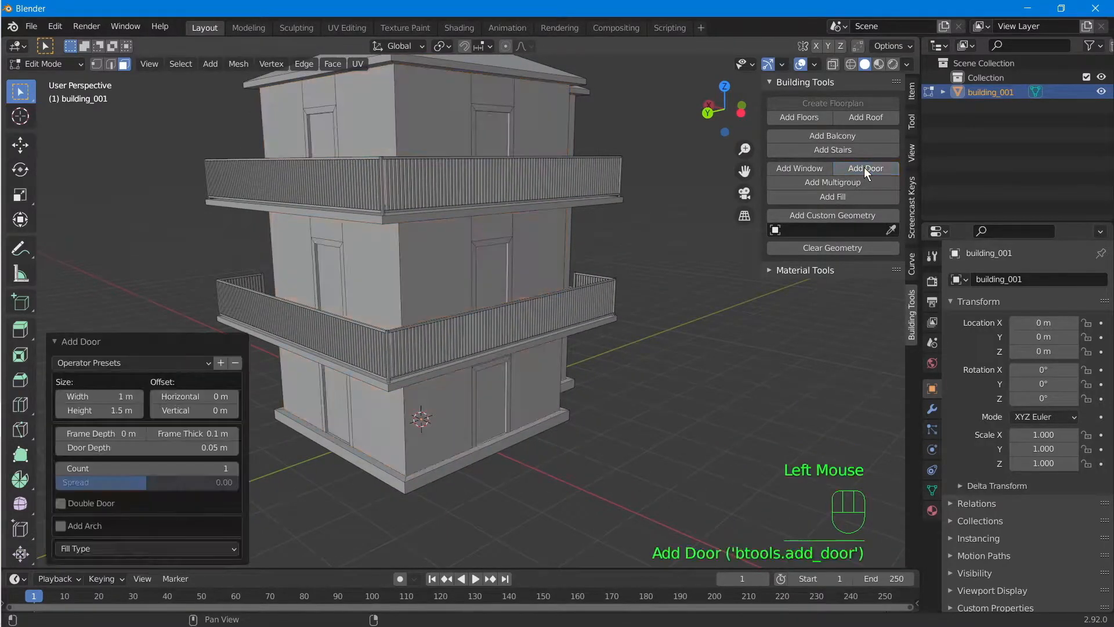
middle_click_drag(407, 192, 327, 179)
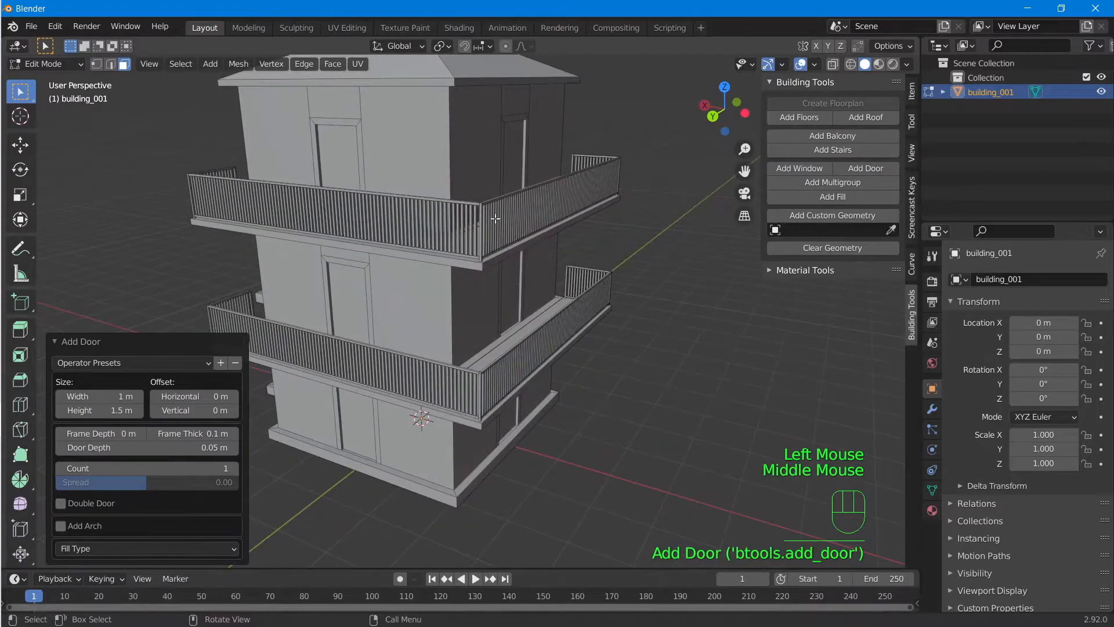
middle_click_drag(505, 206, 616, 367)
middle_click_drag(616, 368, 431, 395)
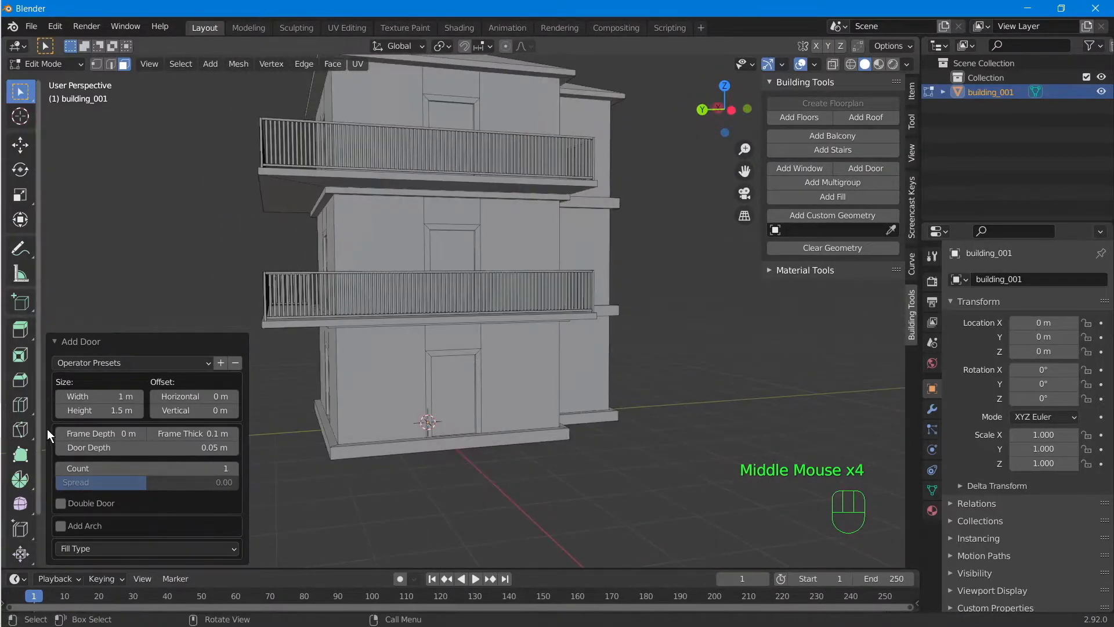
Set the doors' height to 1.6 m and their width to 0.96 m.
left_click(141, 410)
left_click(140, 409)
left_click(140, 409)
left_click(141, 409)
left_click(140, 409)
left_click(140, 409)
left_click(140, 410)
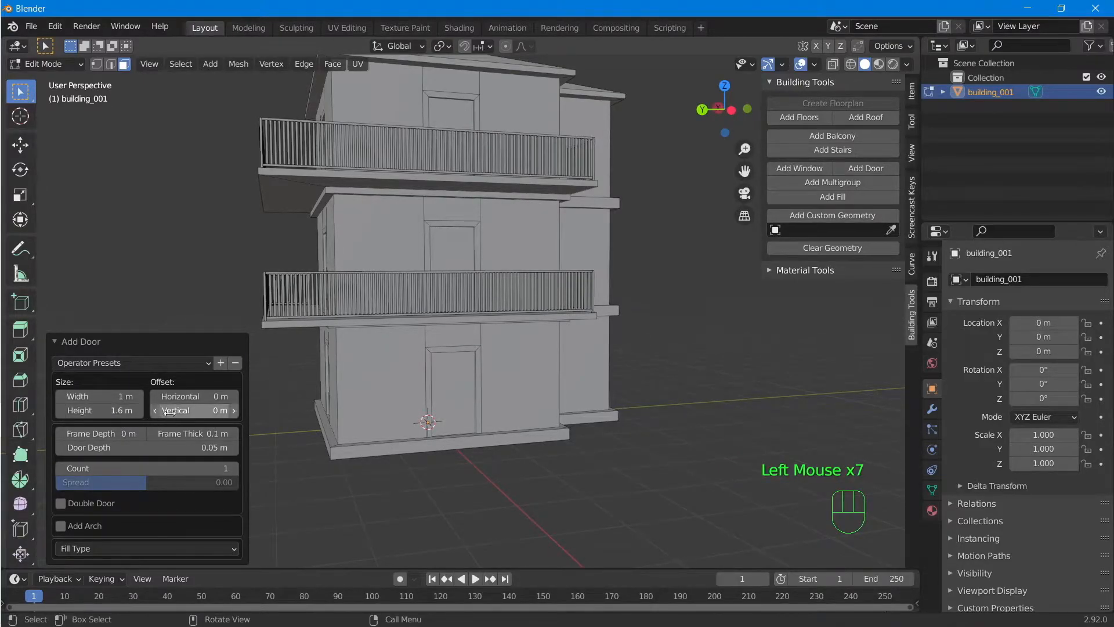
left_click(61, 396)
left_click(61, 397)
left_click(61, 397)
left_click(61, 397)
left_click(60, 397)
Turn the new doors into double doors, toggling the option to compare them with single doors.
middle_click_drag(348, 348, 403, 327)
scroll(406, 325, "up", 4)
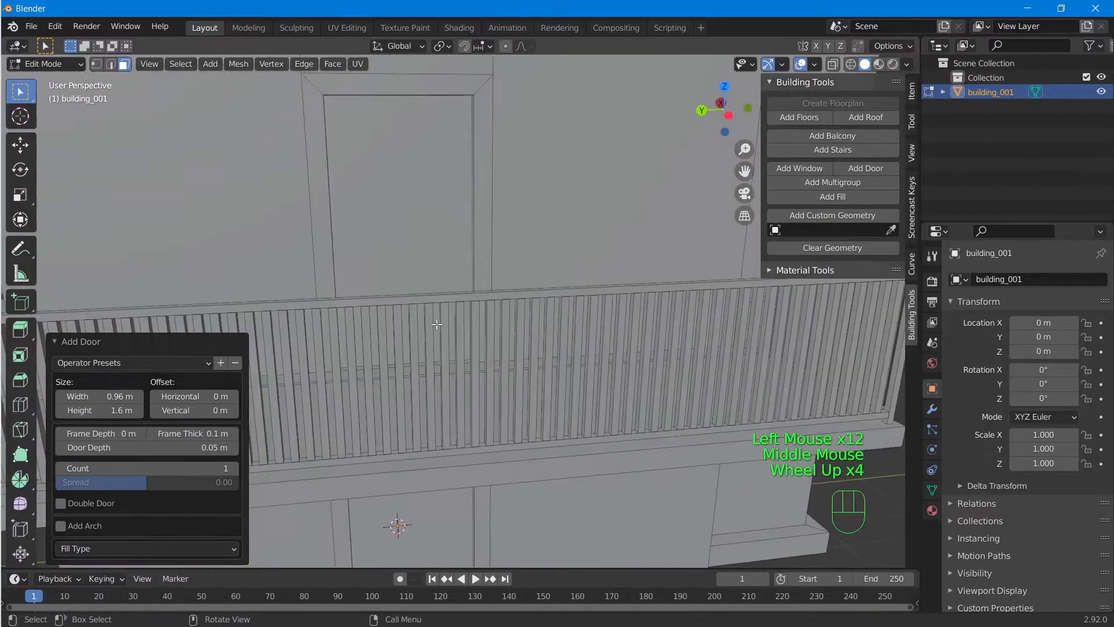
middle_click(423, 314)
scroll(425, 311, "down", 2, "shift")
scroll(425, 307, "down", 3, "shift")
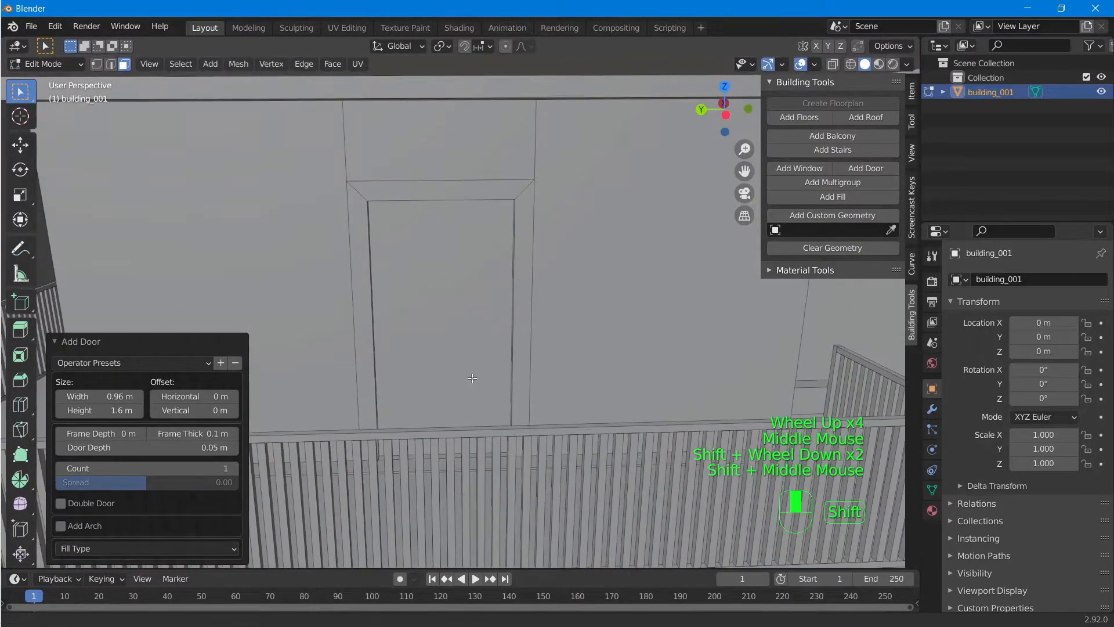
left_click(61, 503)
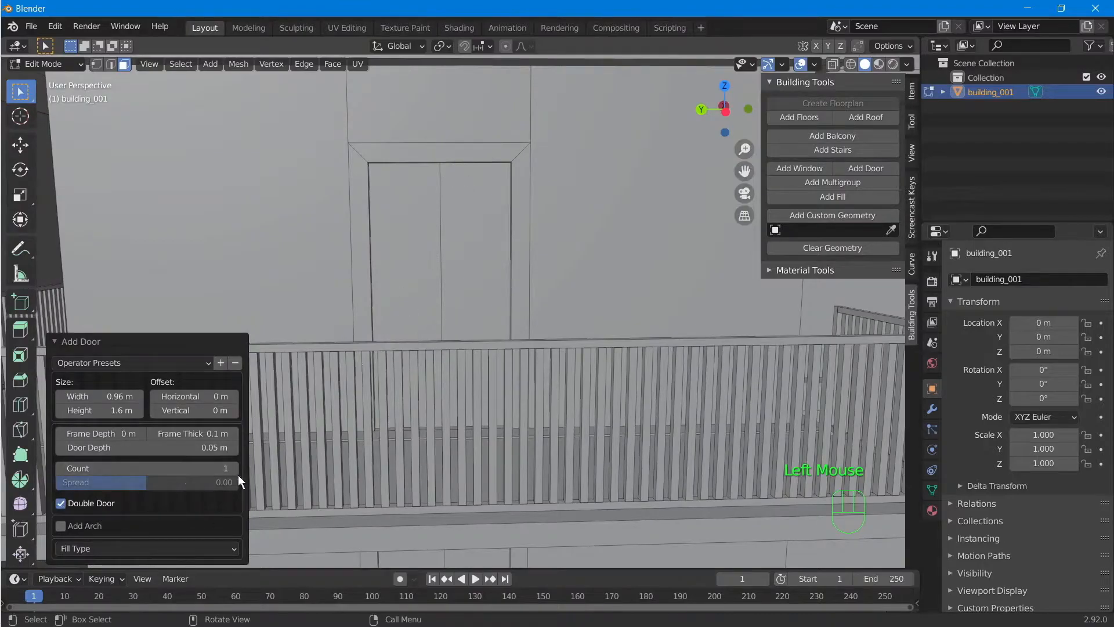
left_click(62, 507)
left_click(61, 503)
scroll(389, 315, "down", 1)
middle_click_drag(390, 314, 389, 329)
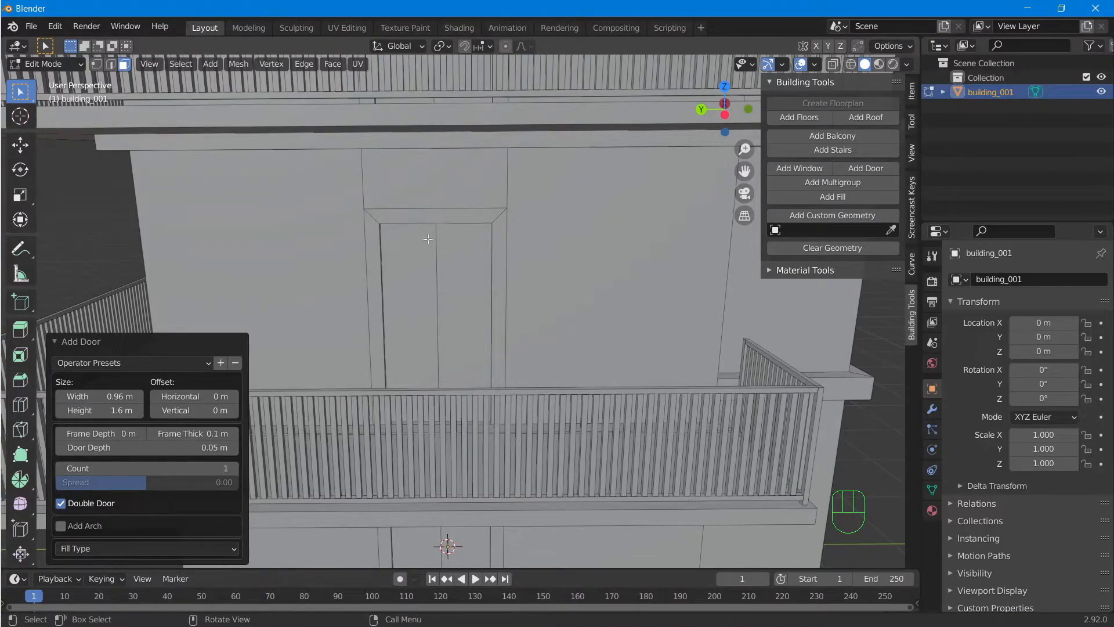
Set the doors' fill type to Panels and turn off the double door option.
left_click(101, 549)
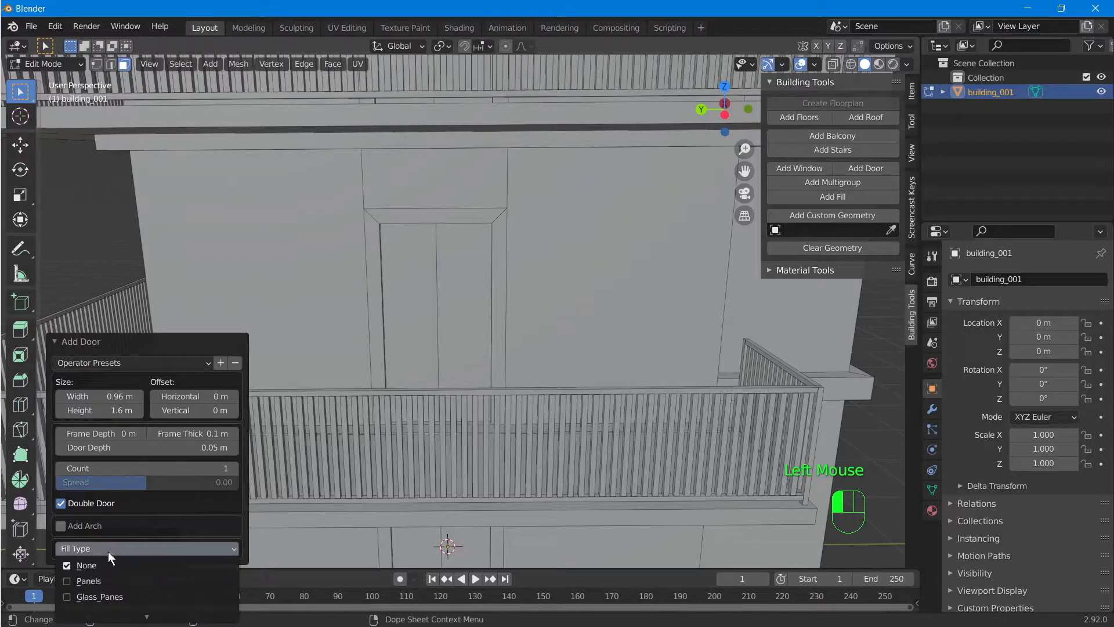
left_click(104, 581)
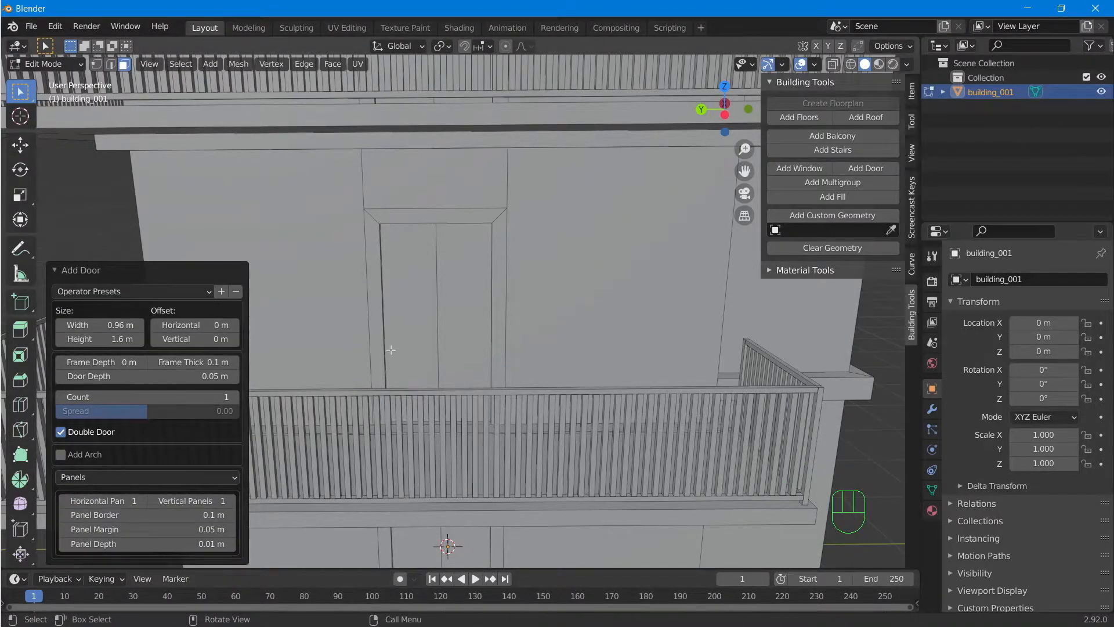
left_click(60, 432)
middle_click_drag(401, 342, 500, 360)
scroll(441, 348, "down", 2)
scroll(515, 343, "up", 1)
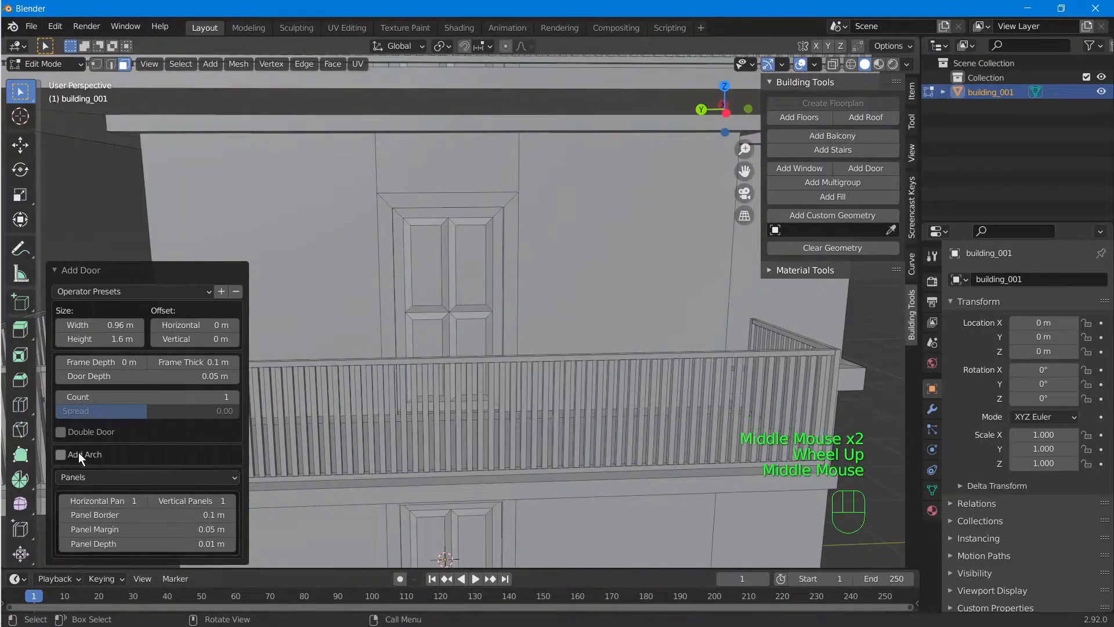
Try the Glass Panes fill type on the doors and return them to Panels.
left_click(80, 474)
left_click(85, 525)
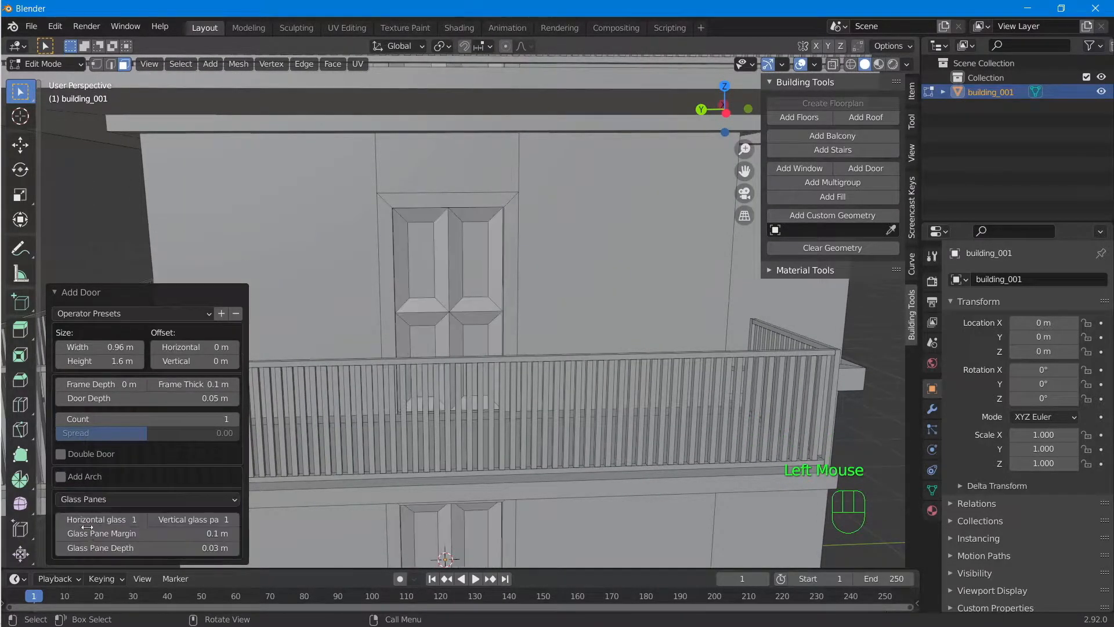
middle_click_drag(284, 483, 133, 502)
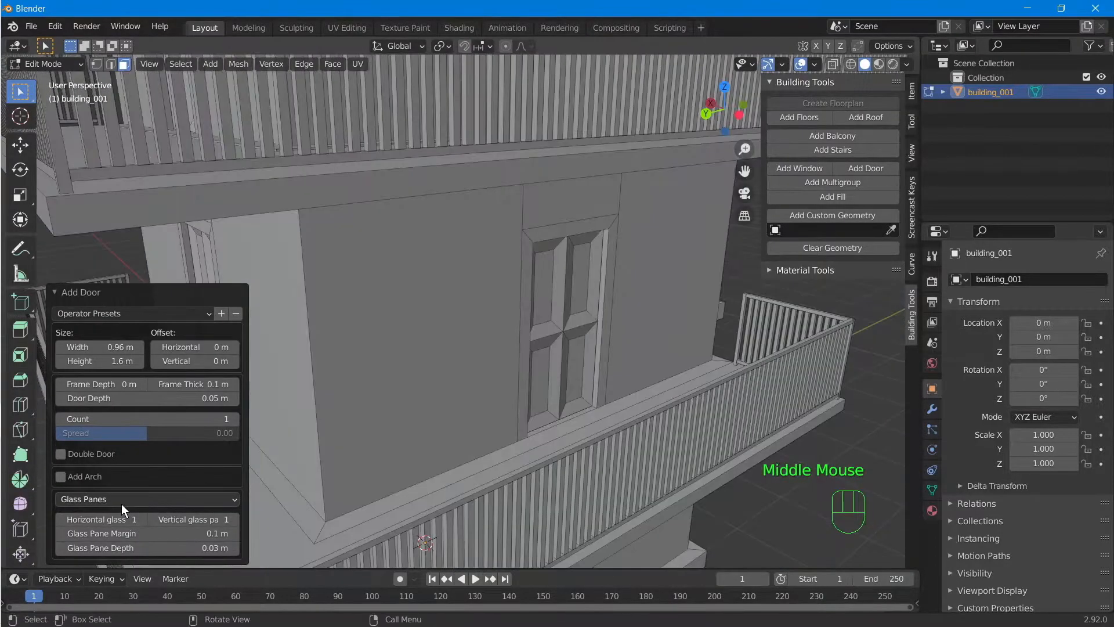
left_click(120, 500)
left_click(168, 533)
Set the door depth to 0.09 m.
middle_click_drag(441, 325, 527, 378)
scroll(484, 320, "down", 2)
scroll(527, 378, "up", 5)
left_click(232, 376)
left_click(232, 377)
left_click(232, 376)
left_click(232, 377)
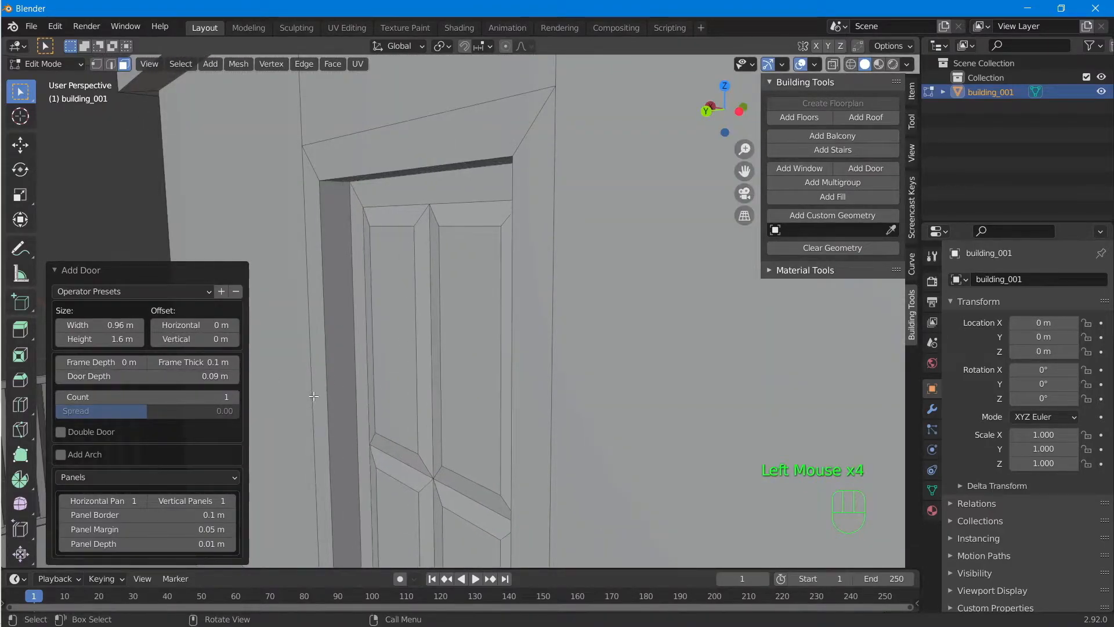
Select the three stacked front wall faces of the projecting bay on a side without balconies.
scroll(405, 260, "down", 3)
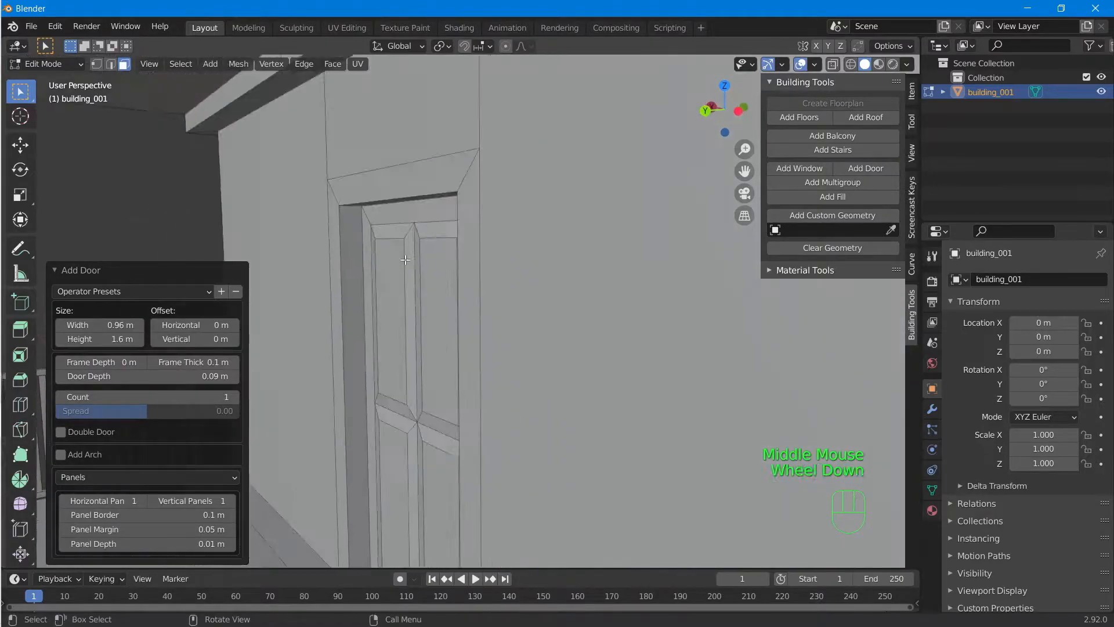
scroll(405, 259, "down", 3)
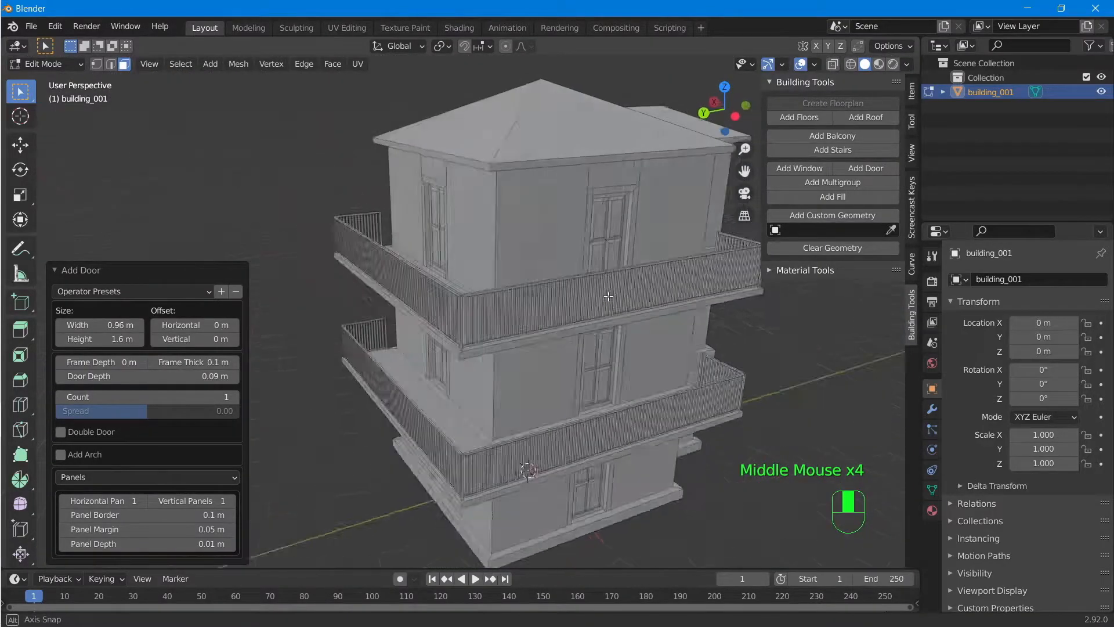
middle_click_drag(607, 296, 679, 302)
middle_click_drag(458, 314, 517, 317)
left_click(645, 367)
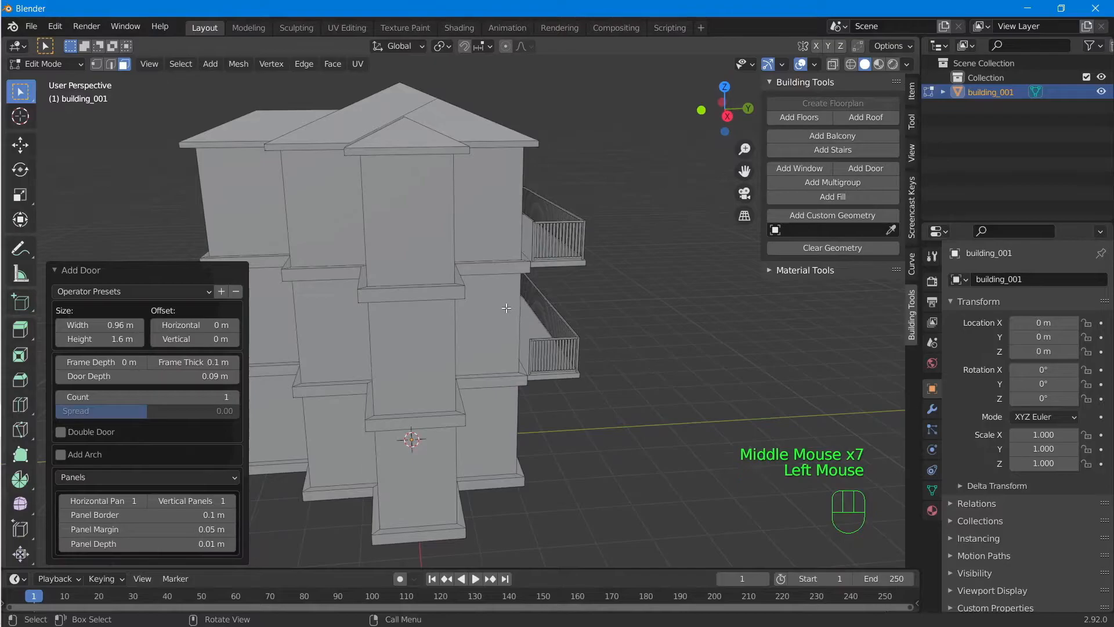
middle_click_drag(441, 308, 476, 306)
left_click(399, 249)
middle_click_drag(399, 249, 456, 285)
left_click(427, 264)
left_click(447, 385, "shift")
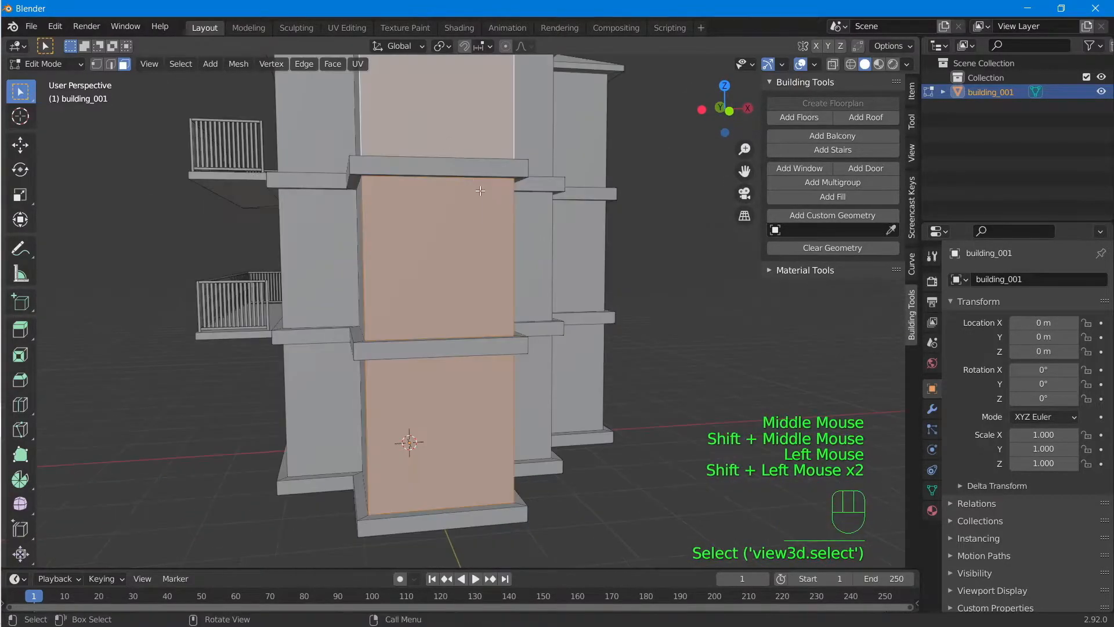
Add a rectangular window to each of the three selected bay faces.
middle_click_drag(485, 187, 484, 255)
scroll(626, 209, "down", 2)
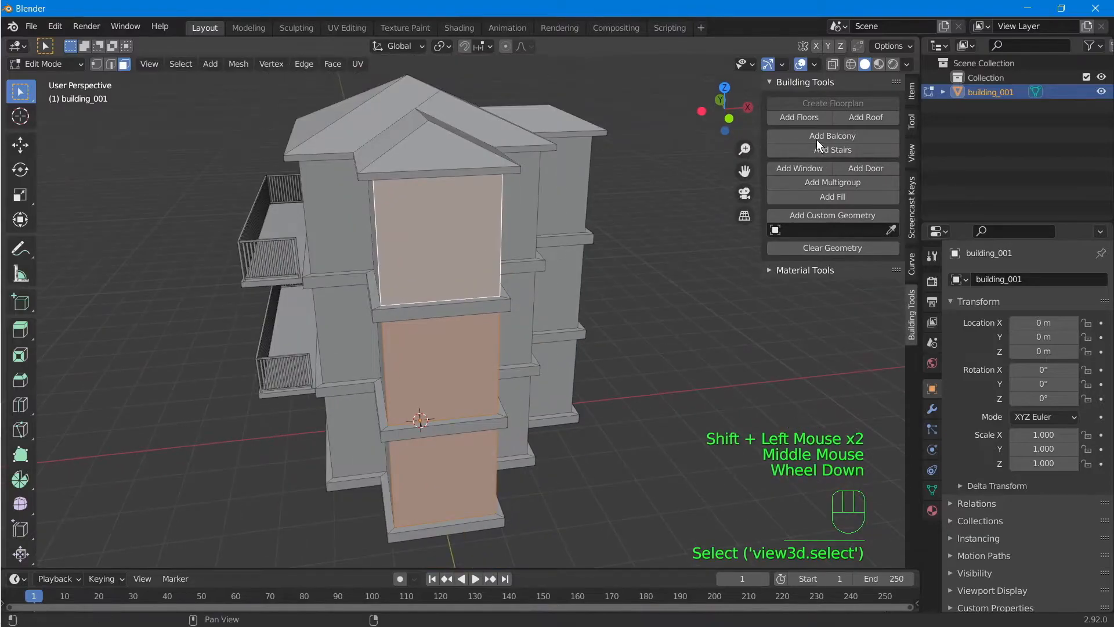
left_click(807, 168)
middle_click_drag(549, 279, 404, 290)
scroll(480, 284, "down", 3)
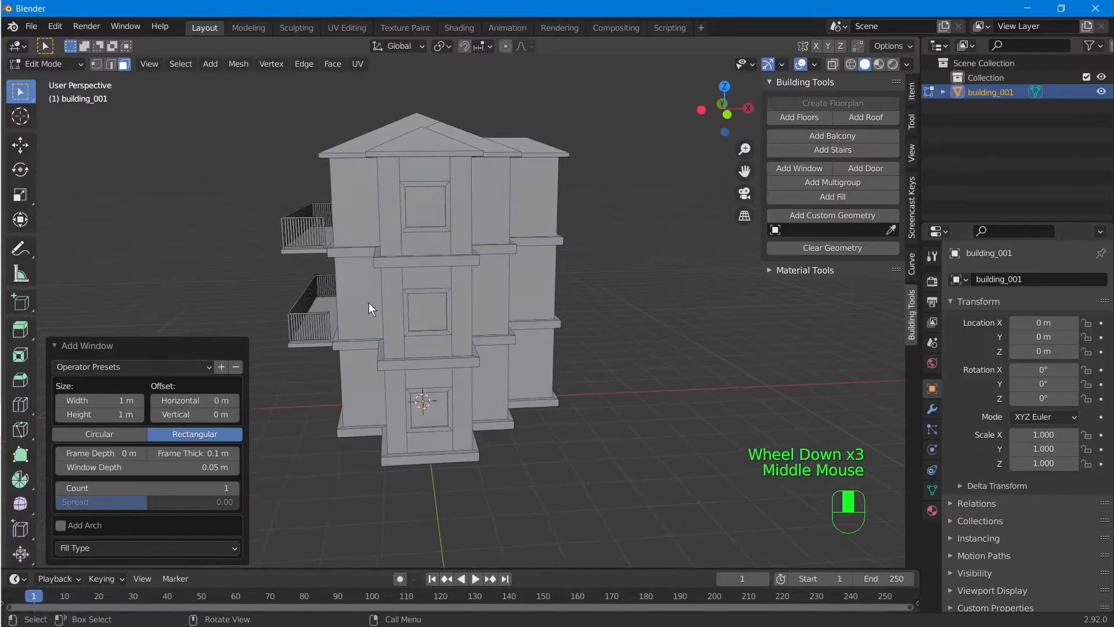
Set the windows' width to 0.79 m.
left_click(61, 399)
left_click(60, 400)
left_click(60, 399)
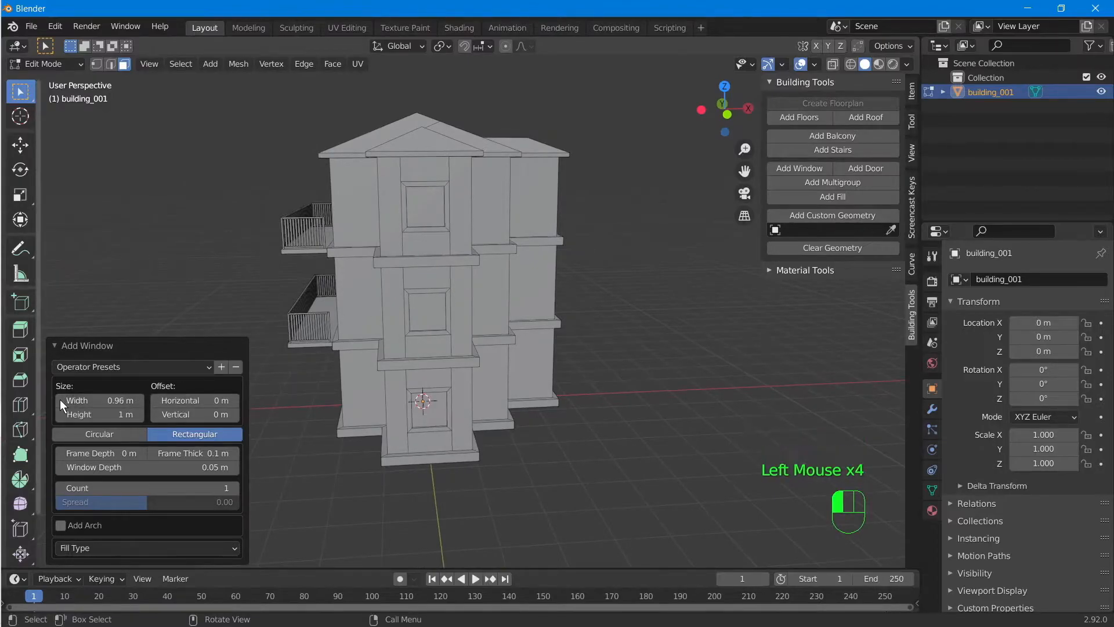
left_click(60, 399)
left_click(60, 399)
left_click(60, 400)
left_click(60, 400)
left_click(60, 399)
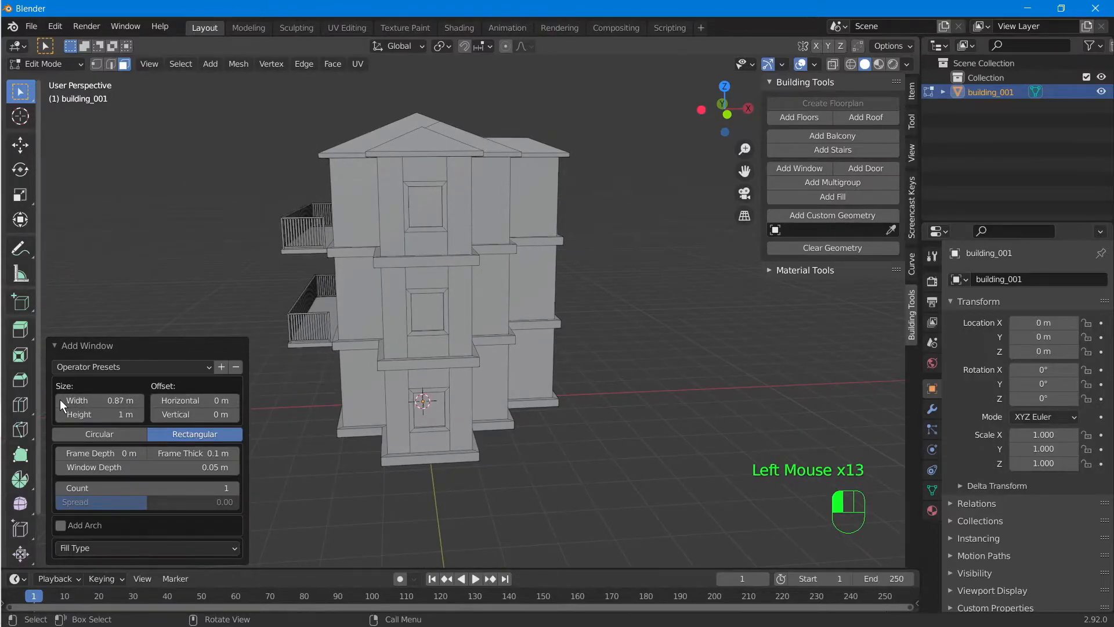
left_click(60, 399)
left_click(60, 400)
left_click(60, 399)
left_click(60, 399)
left_click(60, 399)
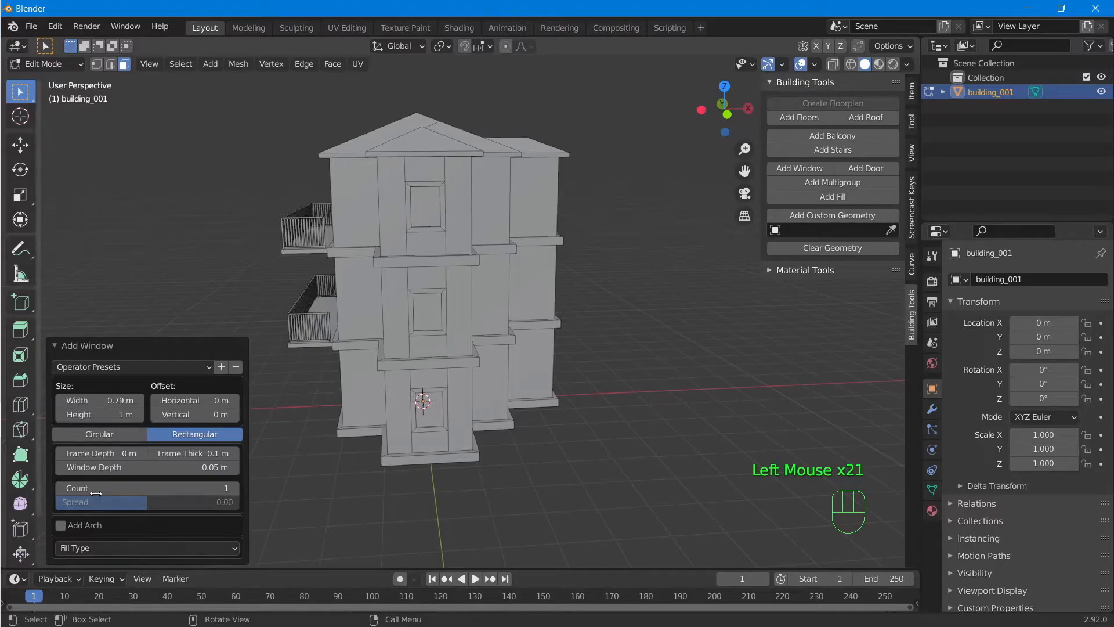
Add arches to the windows and set the window depth to 0.04 m.
left_click(64, 525)
left_click(64, 524)
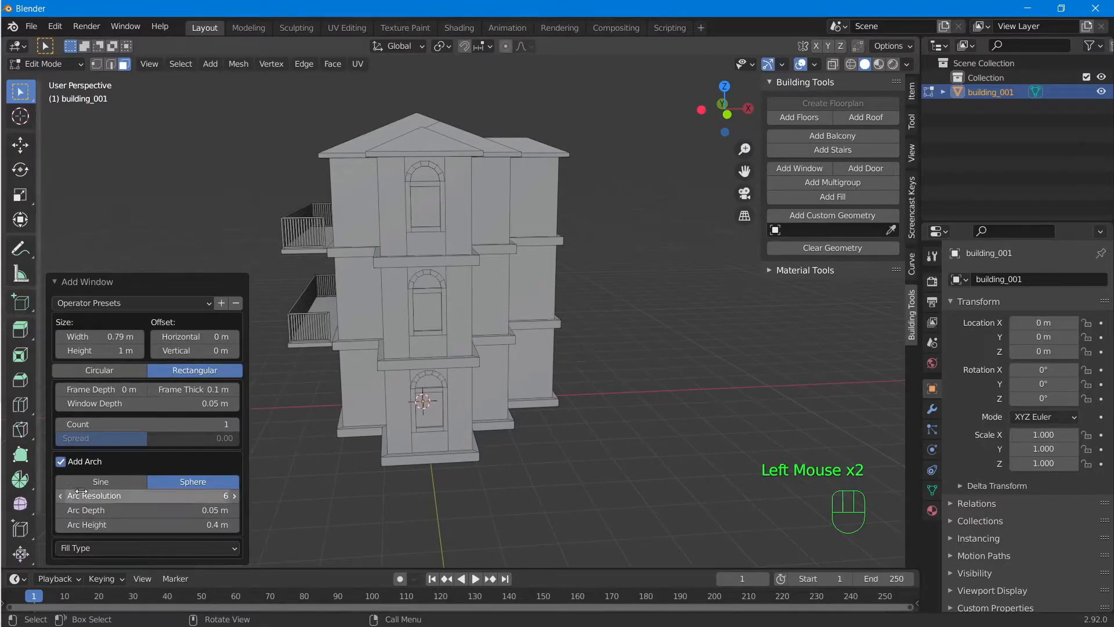
left_click(61, 462)
left_click(62, 461)
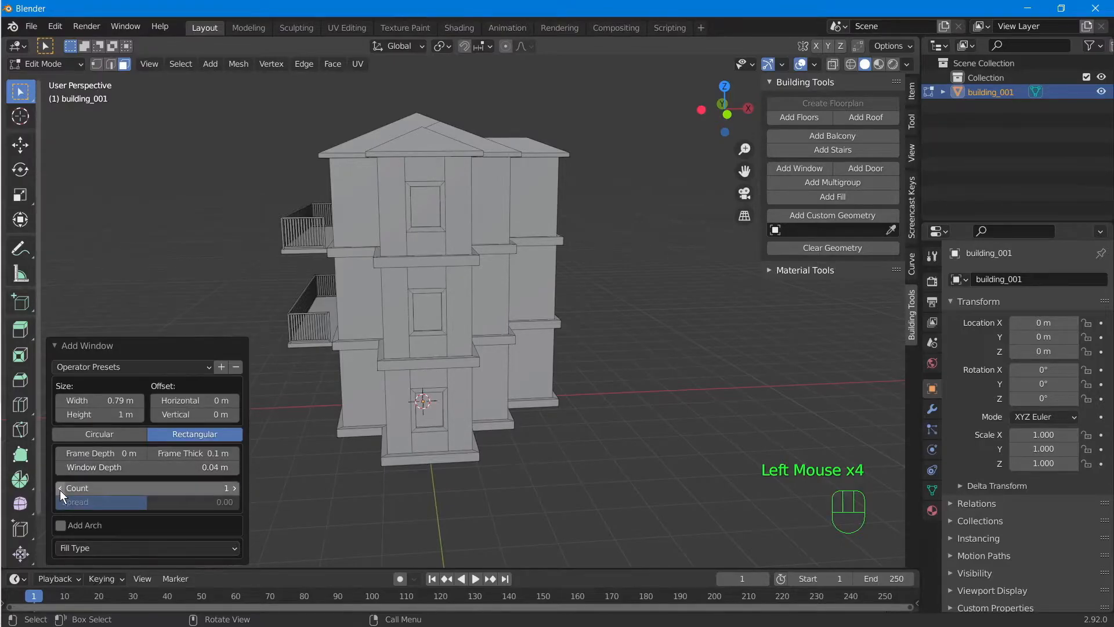
left_click(60, 526)
Set the arc resolution of the window arches to 16.
scroll(421, 277, "up", 2)
middle_click_drag(421, 278, 481, 276)
scroll(464, 279, "up", 1)
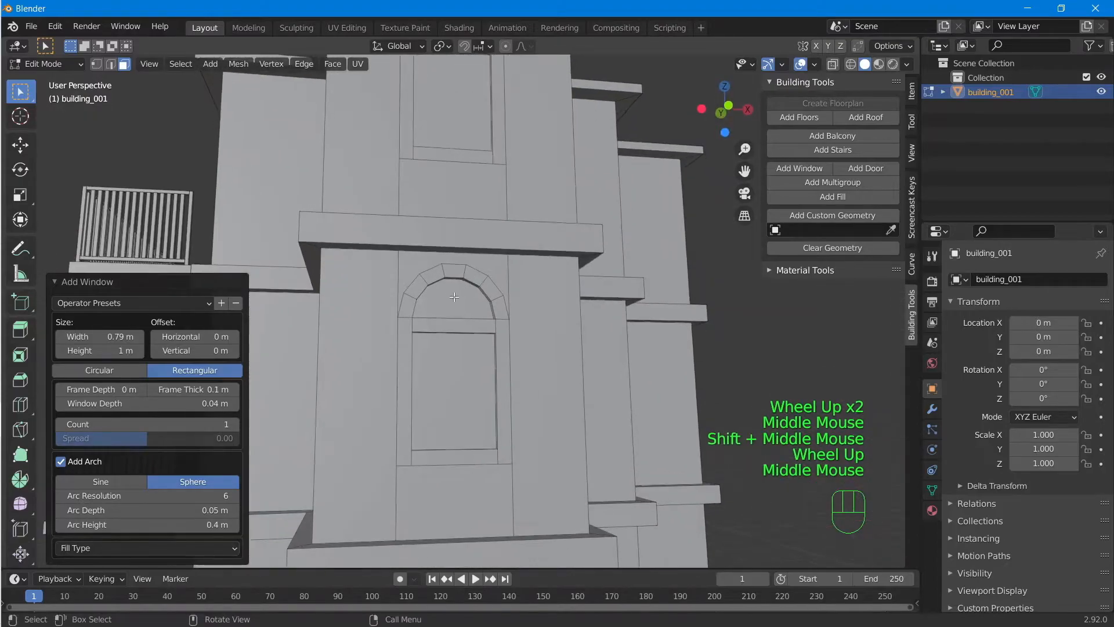
scroll(482, 294, "up", 2)
middle_click_drag(426, 251, 488, 285)
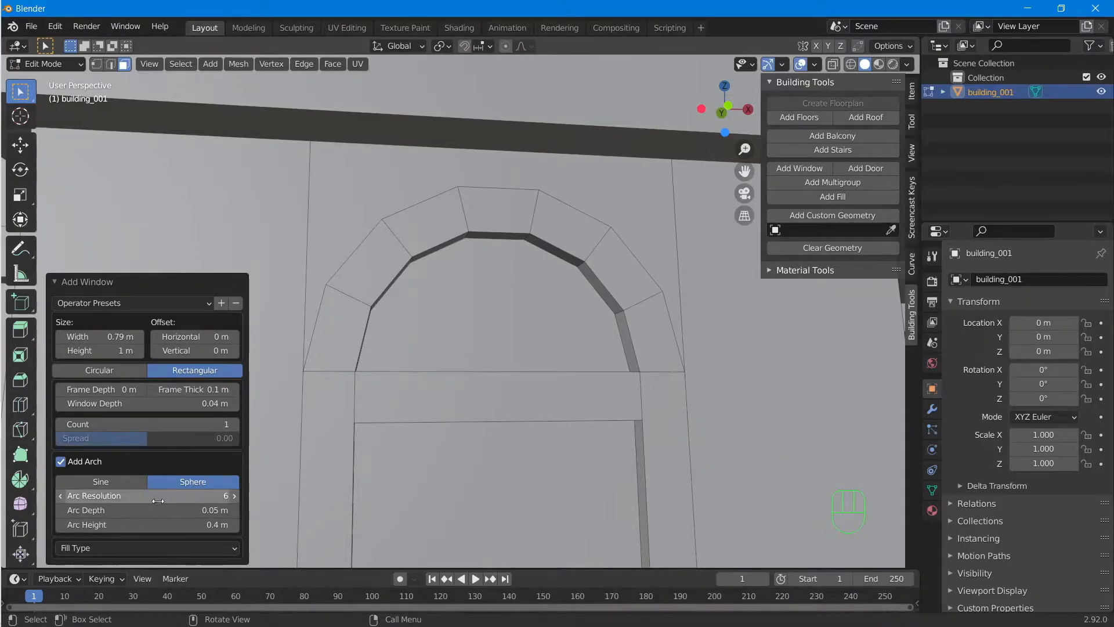
left_click(233, 496)
left_click(233, 496)
left_click(233, 496)
left_click(233, 497)
left_click(234, 496)
left_click(233, 496)
left_click(234, 496)
left_click(233, 496)
left_click(233, 497)
left_click(234, 496)
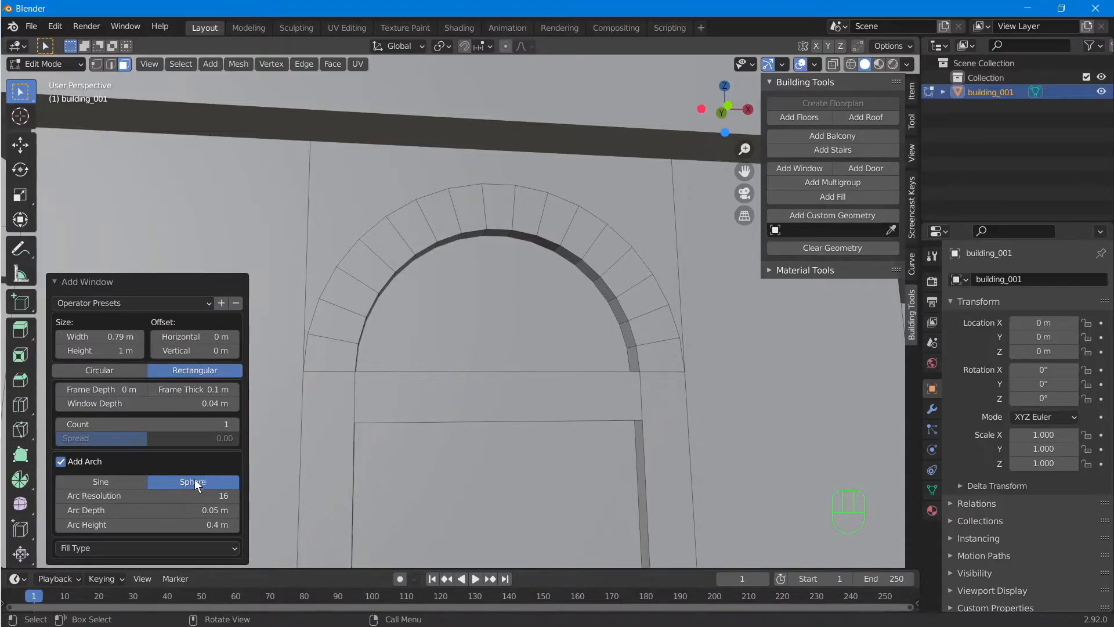
Try the Sine shape on the window arches and return them to Sphere.
left_click(118, 481)
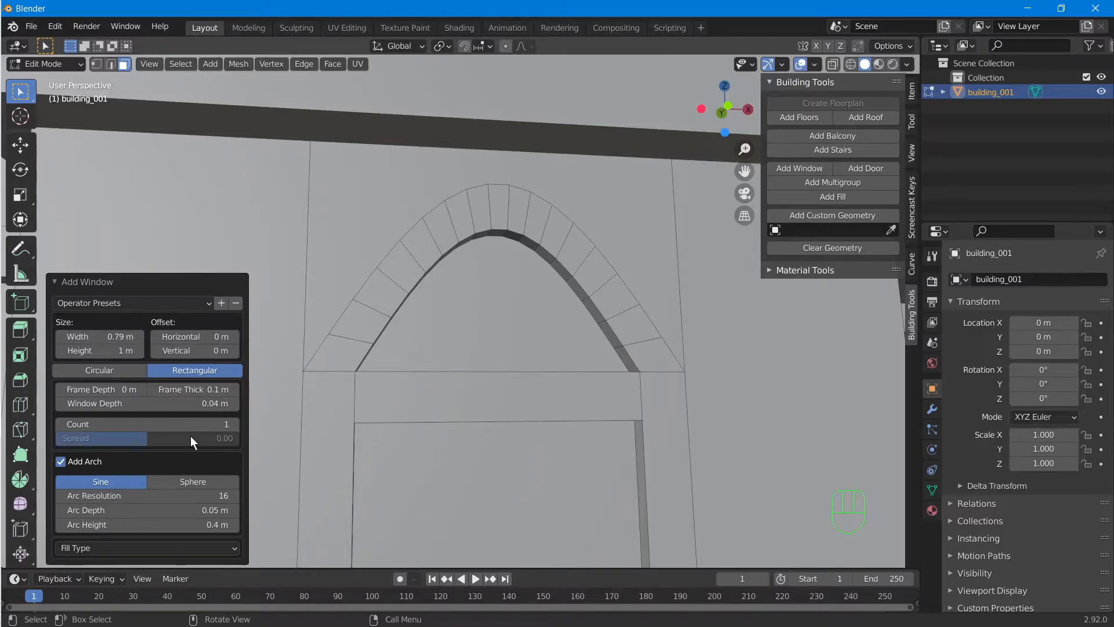
left_click(185, 485)
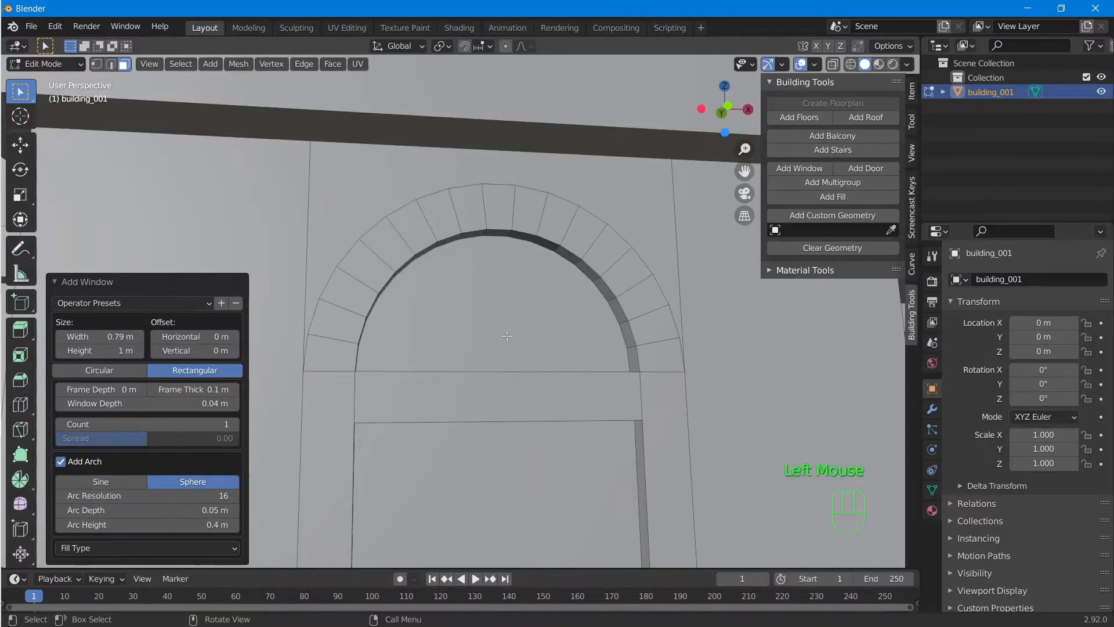
scroll(506, 334, "down", 5)
scroll(549, 325, "down", 2)
Try the Bar fill type on the windows and change it to Glass Panes.
middle_click_drag(549, 326, 542, 368)
scroll(542, 368, "down", 2)
middle_click_drag(633, 334, 507, 330)
middle_click_drag(679, 308, 522, 331)
middle_click_drag(523, 330, 438, 347)
scroll(403, 352, "up", 3)
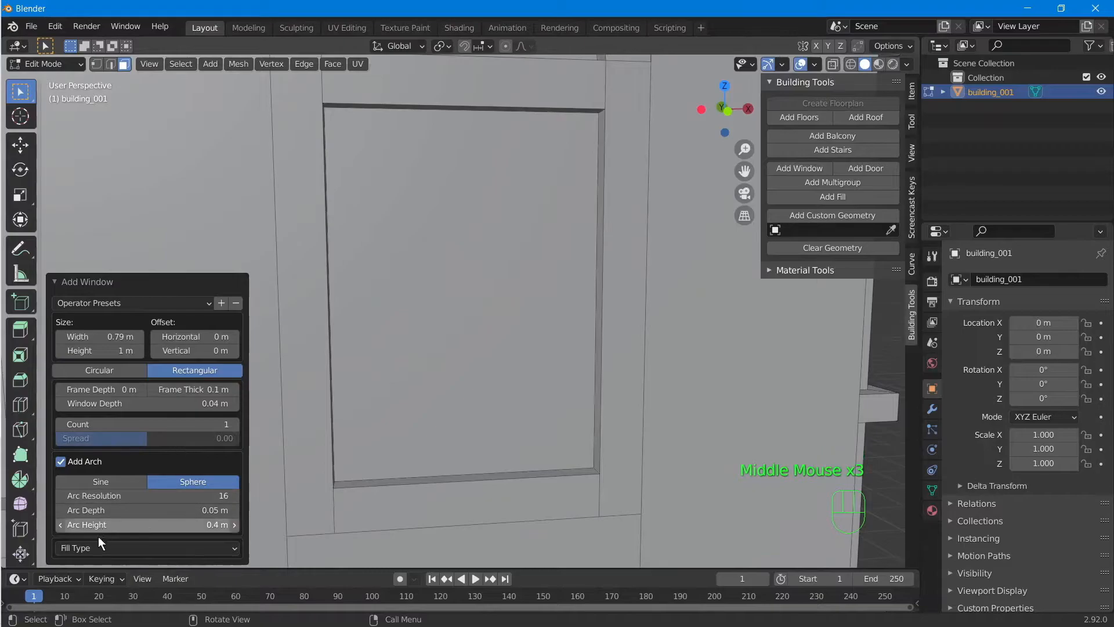
left_click(87, 548)
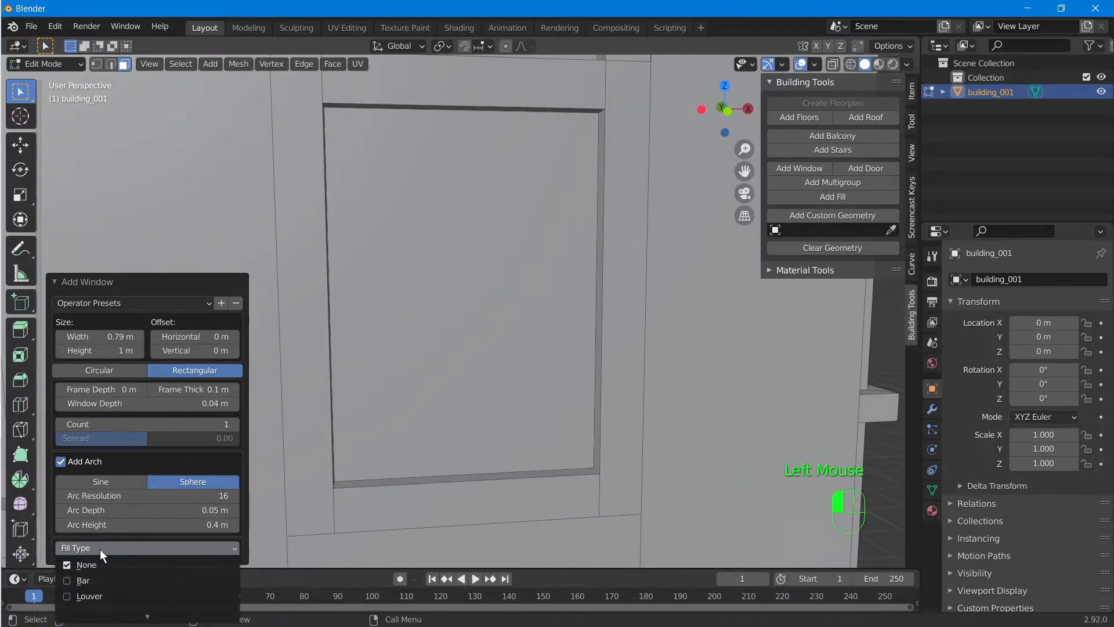
left_click(88, 583)
left_click(89, 498)
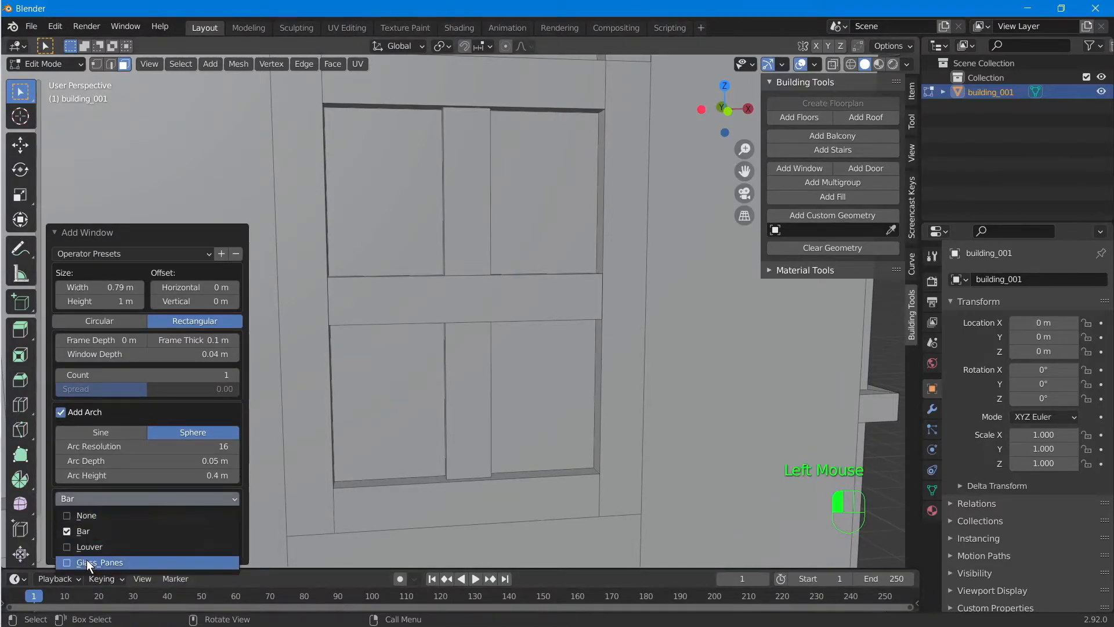
left_click(86, 560)
scroll(468, 354, "down", 3)
scroll(469, 354, "up", 2)
scroll(468, 354, "down", 2)
Add windows to the three stacked front wall faces of the narrow projecting wing without openings.
middle_click_drag(486, 353, 406, 319)
left_click(431, 322)
left_click(396, 305)
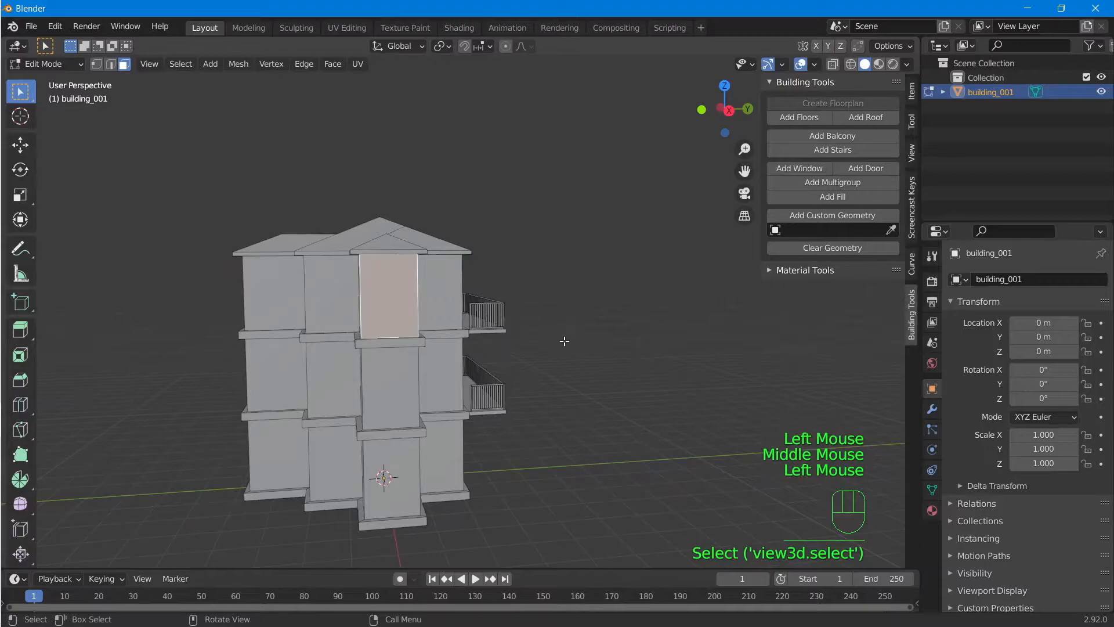
middle_click_drag(563, 342, 413, 374)
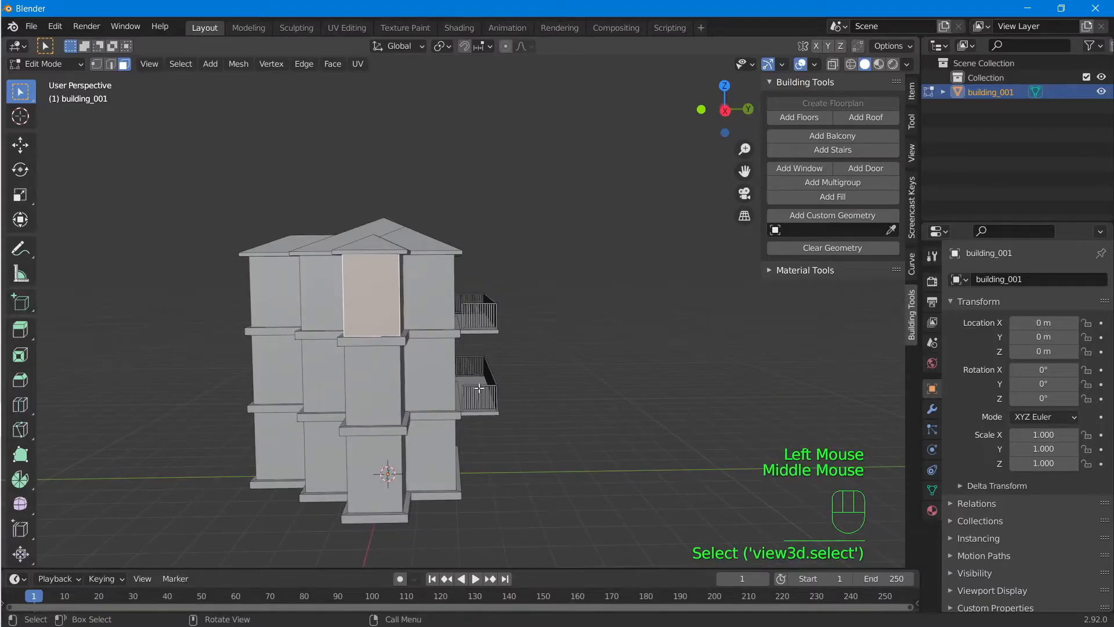
left_click(372, 386, "shift")
left_click(374, 473, "shift")
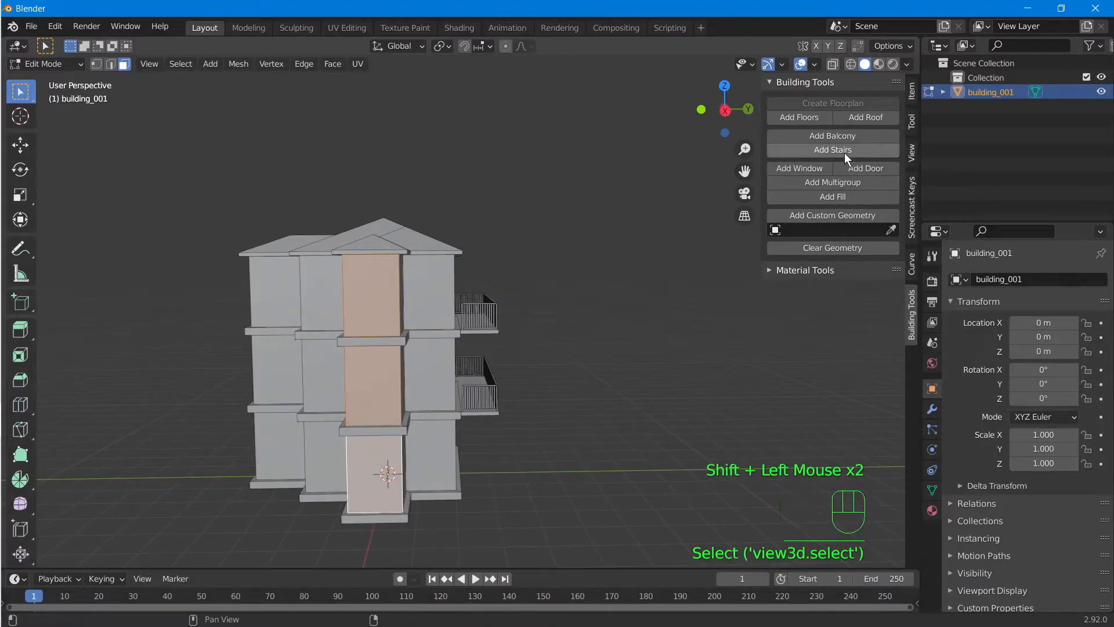
left_click(802, 167)
scroll(524, 376, "up", 2)
middle_click_drag(524, 376, 487, 348)
scroll(409, 375, "down", 1)
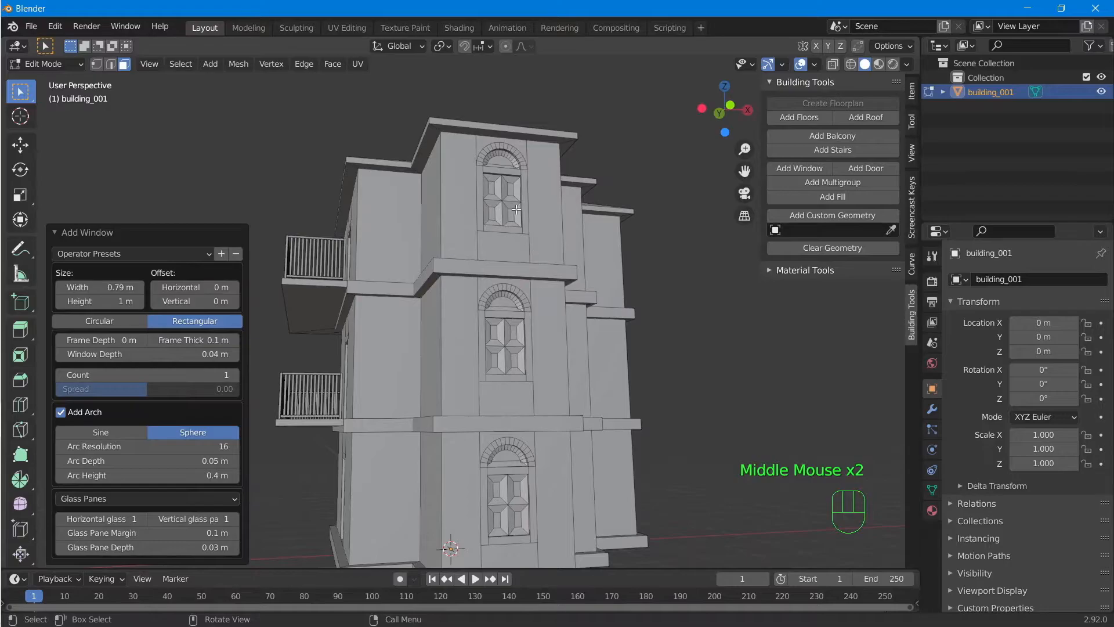
Remove the arches from the newly added windows.
middle_click_drag(529, 311, 474, 210)
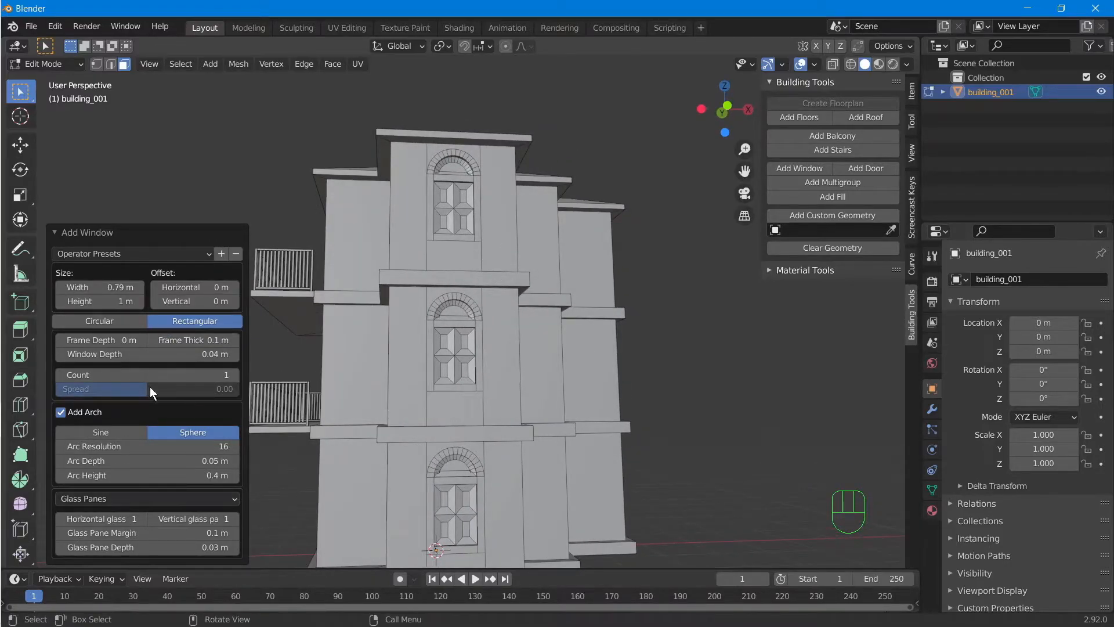
middle_click_drag(550, 352, 534, 397)
scroll(482, 359, "up", 2)
scroll(551, 359, "up", 3)
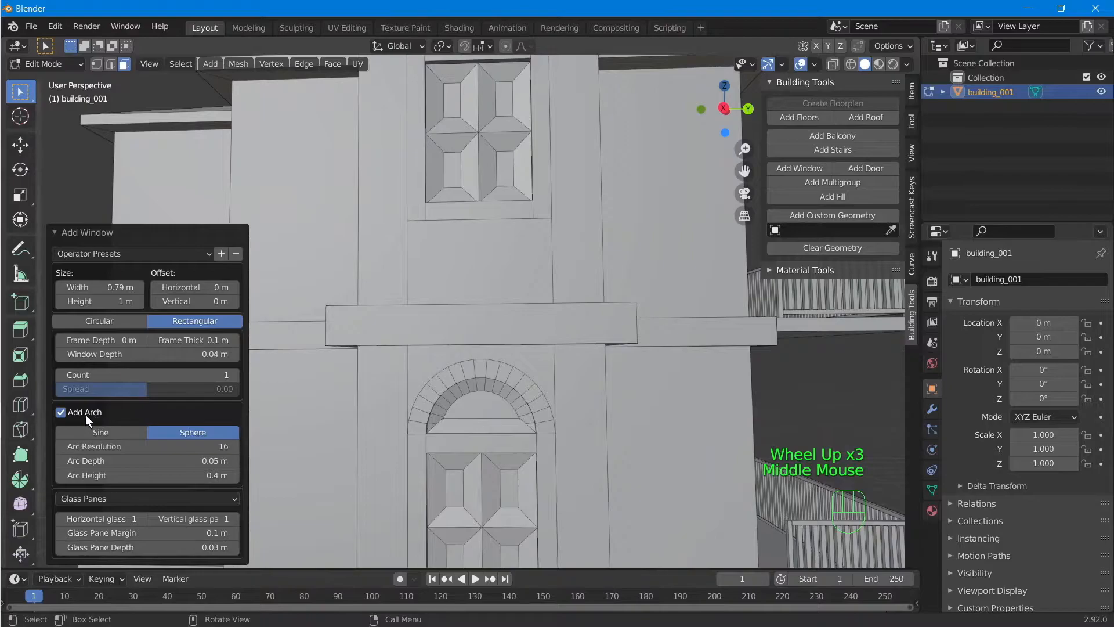
left_click(61, 412)
scroll(429, 375, "down", 4)
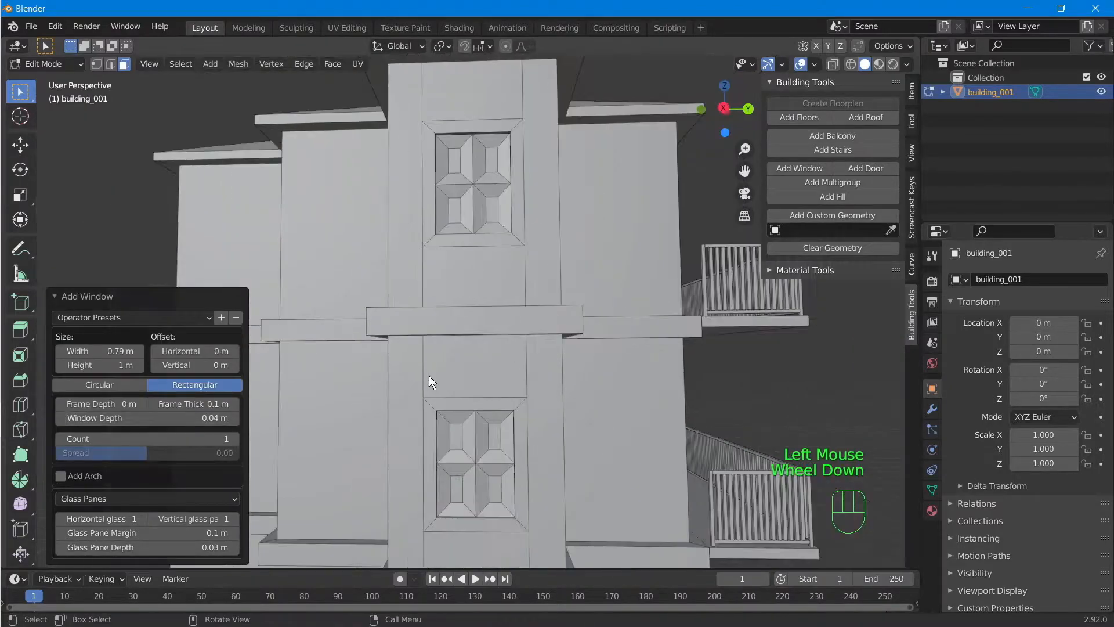
scroll(539, 427, "down", 1)
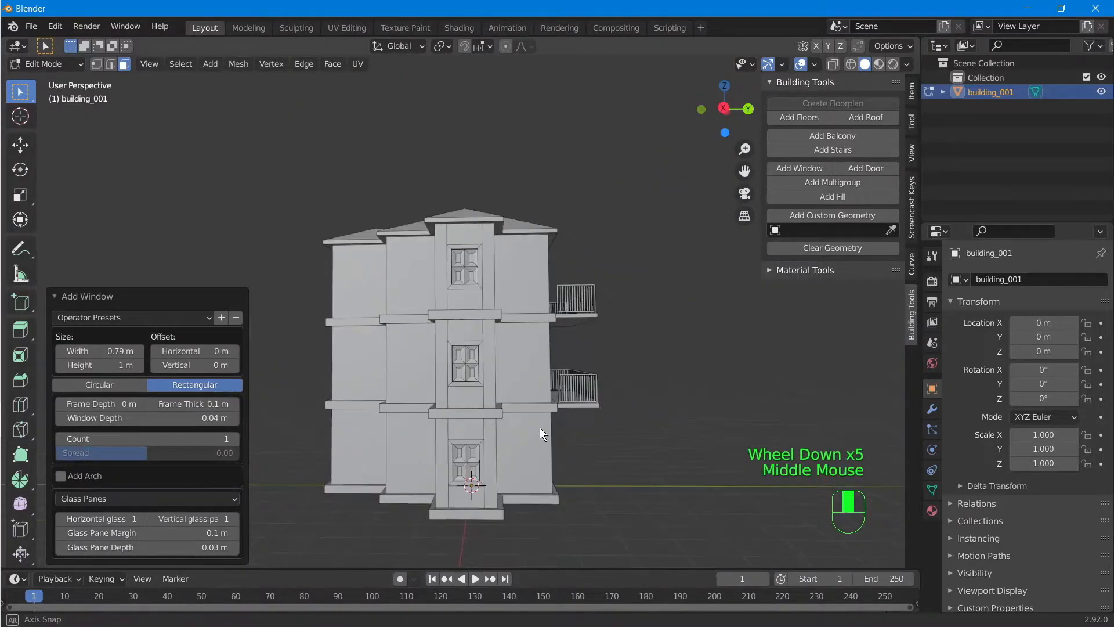
Set the new windows' width to 0.72 m and height to 0.9 m.
middle_click_drag(540, 427, 543, 420)
scroll(543, 420, "up", 1)
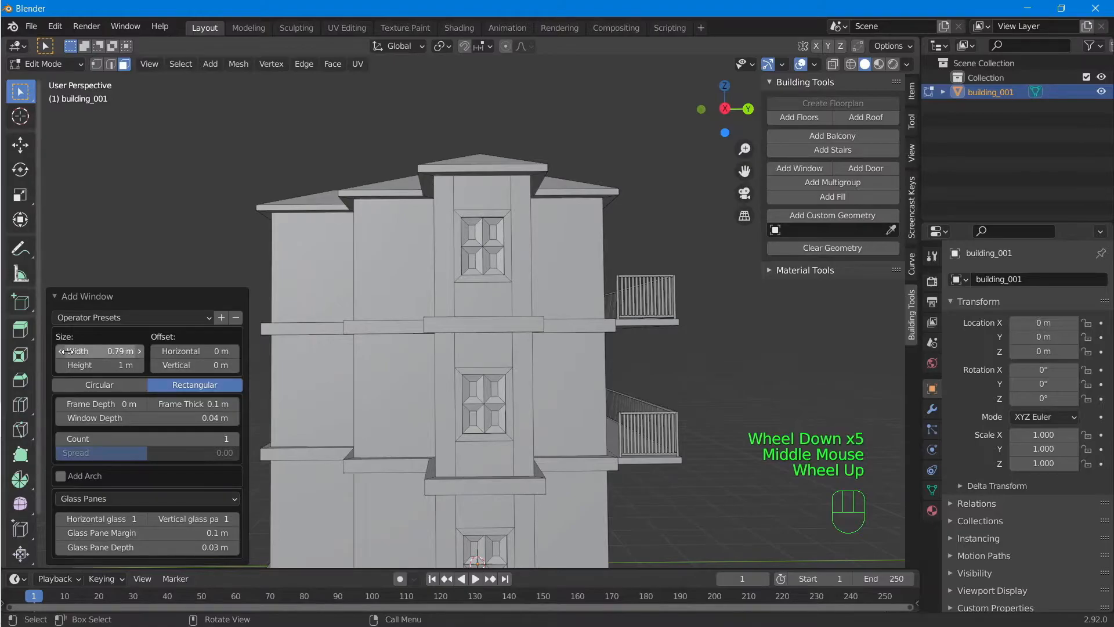
left_click(61, 351)
left_click(60, 351)
left_click(60, 351)
left_click(61, 351)
left_click(61, 352)
left_click(61, 351)
left_click(62, 364)
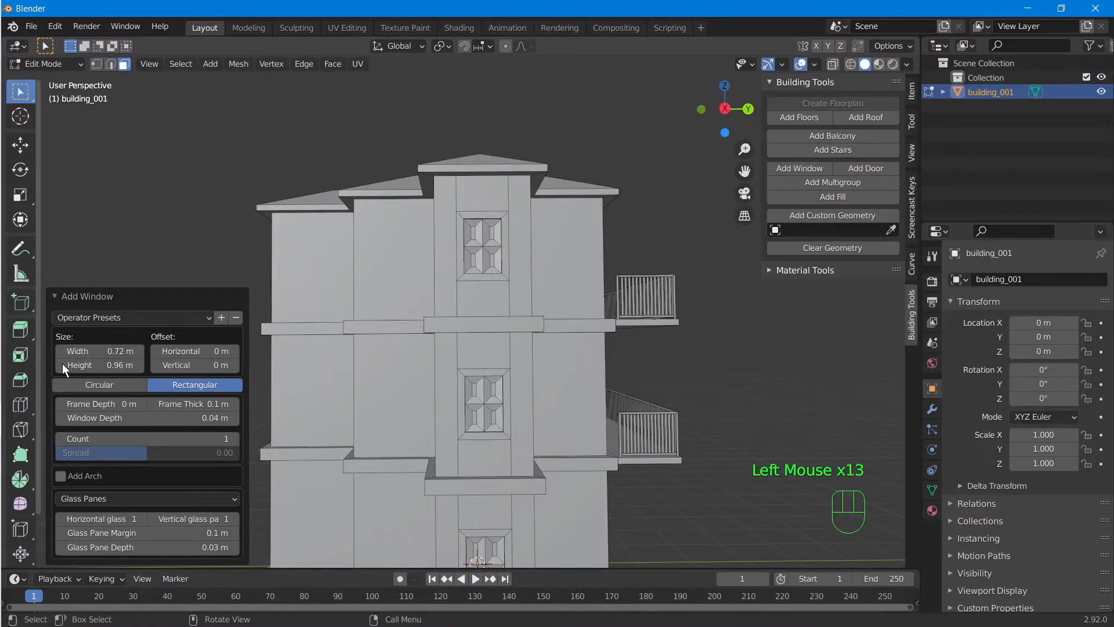
left_click(61, 364)
left_click(62, 364)
scroll(606, 348, "down", 1)
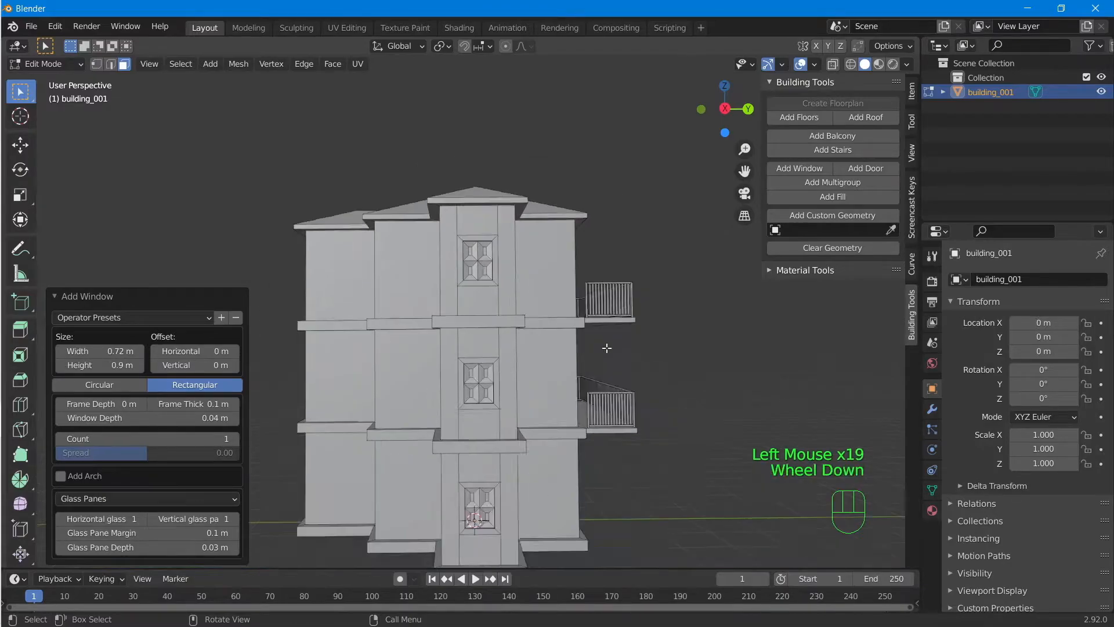
Change the fill type of the new windows to Bar.
left_click(90, 500)
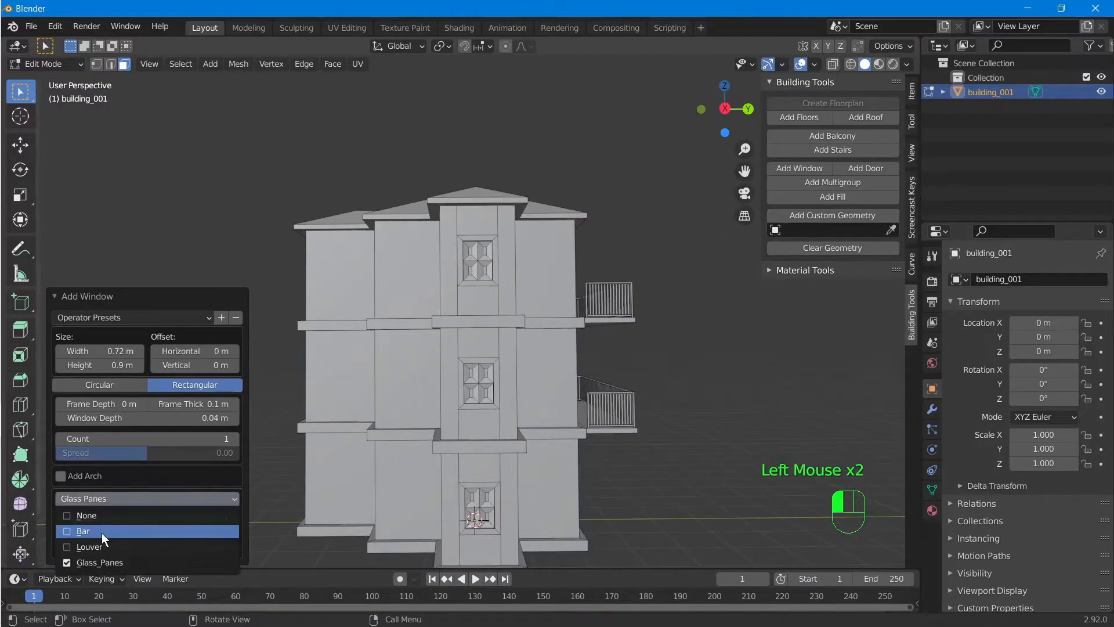
left_click(107, 532)
scroll(609, 256, "up", 1)
middle_click_drag(610, 256, 491, 248)
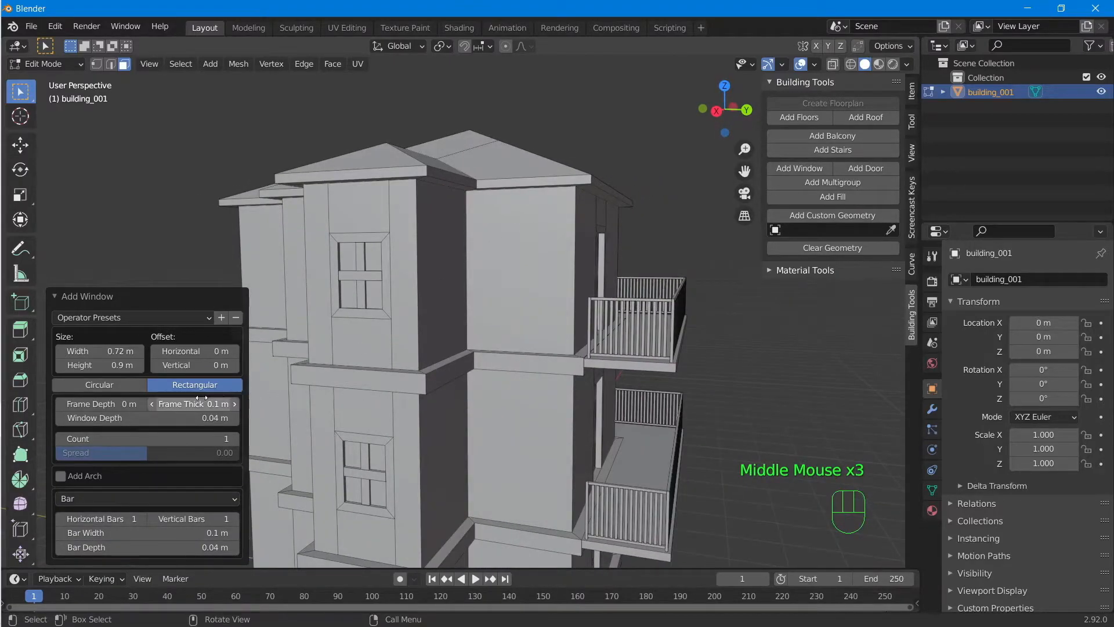
Set the window depth of the barred windows to 0.09 m.
scroll(465, 286, "up", 1)
scroll(385, 281, "up", 1)
middle_click_drag(385, 281, 406, 273, "shift")
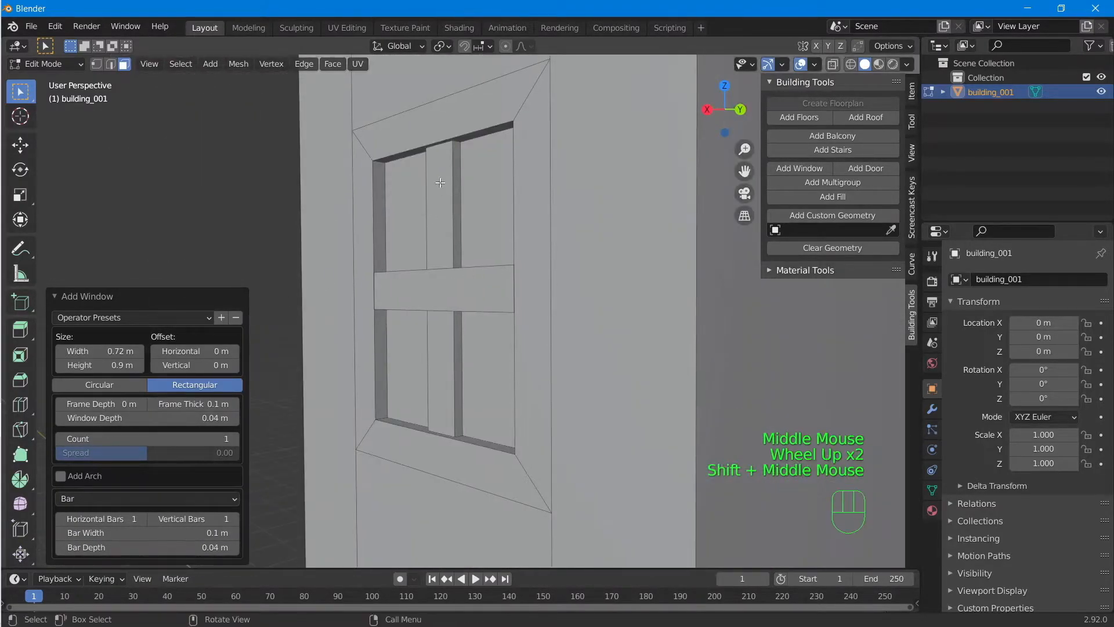
left_click(235, 419)
left_click(235, 418)
left_click(234, 418)
left_click(235, 418)
left_click(235, 419)
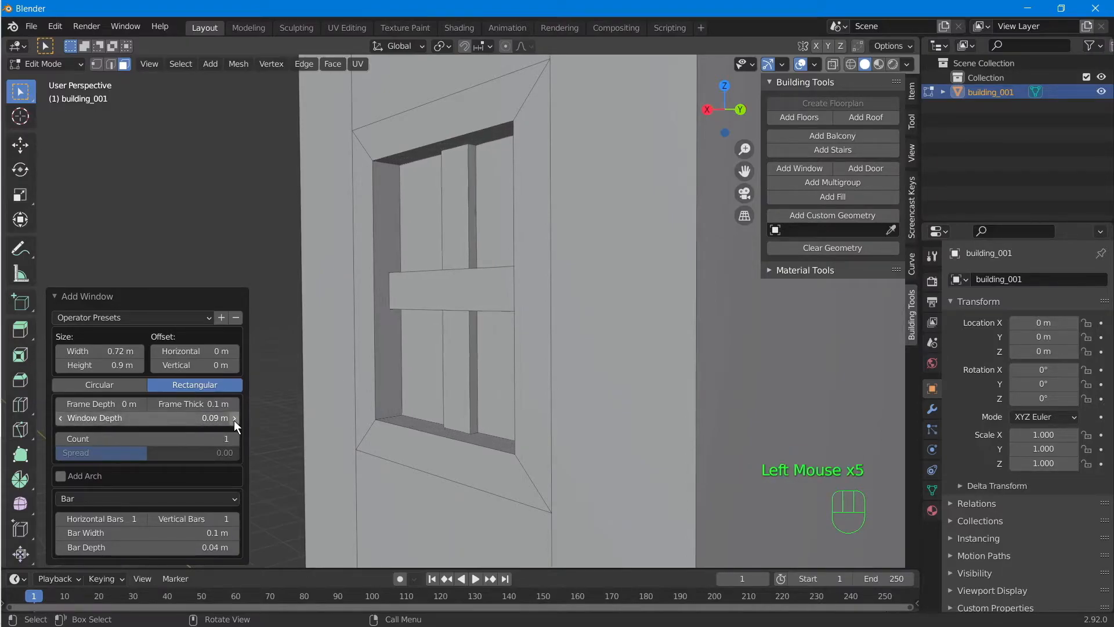
Select the underside faces of the ground-floor slab around the building's whole perimeter.
scroll(505, 267, "down", 1)
middle_click_drag(505, 267, 533, 348)
scroll(558, 261, "down", 2)
left_click(477, 289)
scroll(584, 323, "down", 2)
scroll(487, 367, "up", 1)
scroll(533, 348, "up", 1)
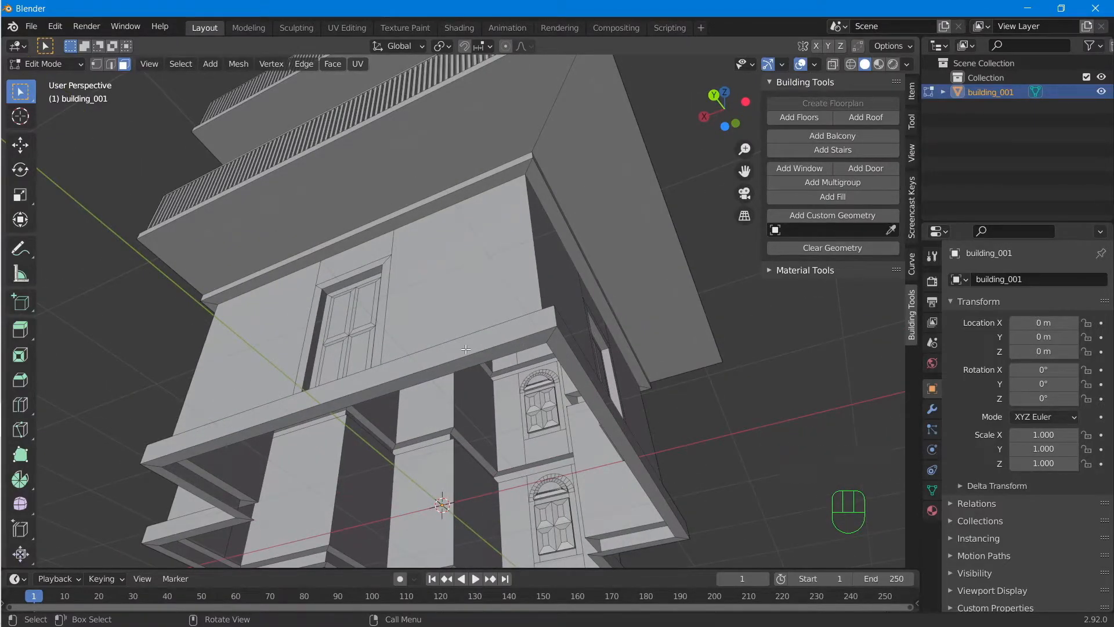
scroll(632, 413, "down", 1)
middle_click_drag(639, 412, 675, 381)
left_click(695, 328)
left_click(443, 162, "shift")
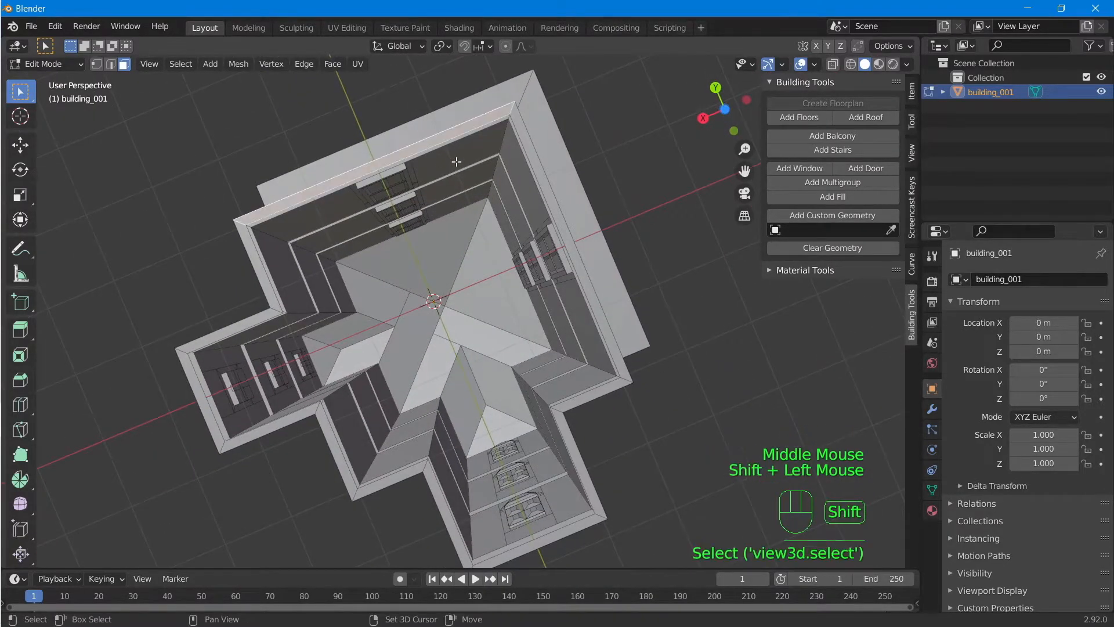
left_click(581, 286, "shift")
left_click(598, 392, "shift")
left_click(573, 446, "shift")
left_click(546, 540, "shift")
left_click(452, 514, "shift")
left_click(396, 478, "shift")
left_click(328, 441, "shift")
left_click(282, 423, "shift")
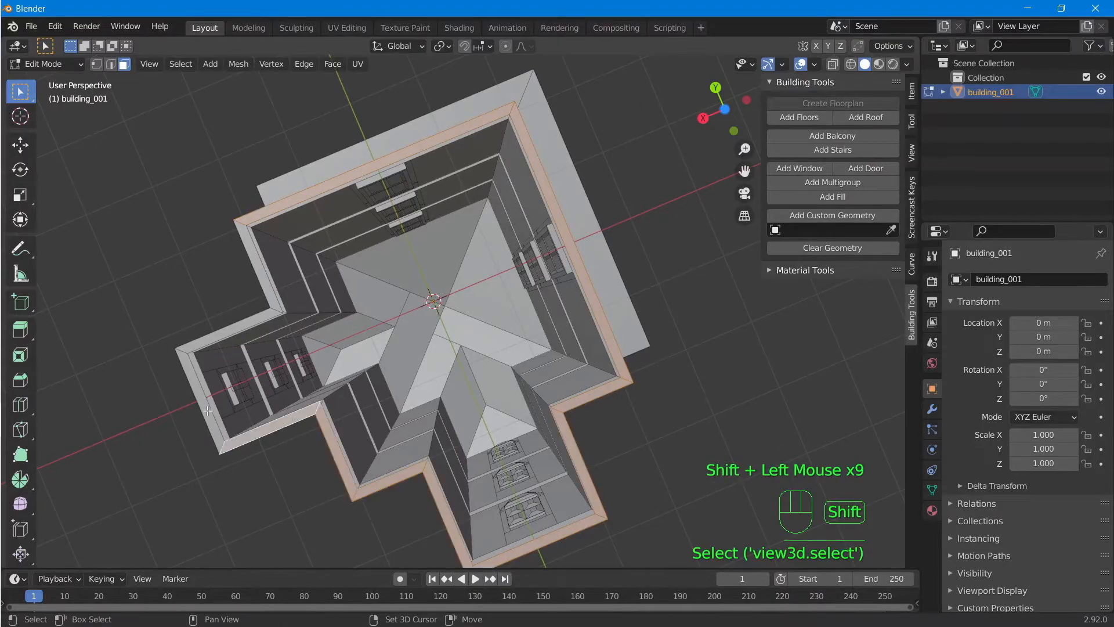
left_click(203, 392, "shift")
left_click(232, 330, "shift")
Extrude the selected underside faces downward about 0.477 m with Dissolve Orthogonal Edges enabled.
middle_click_drag(265, 277, 467, 336)
scroll(441, 395, "down", 2)
middle_click_drag(479, 427, 435, 393)
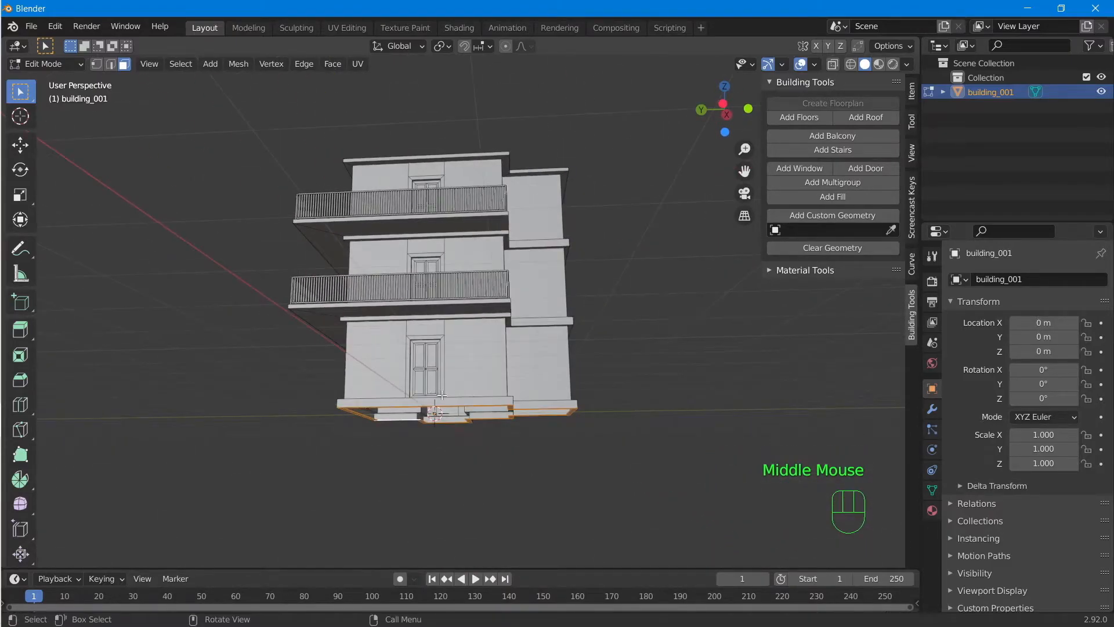
key("e")
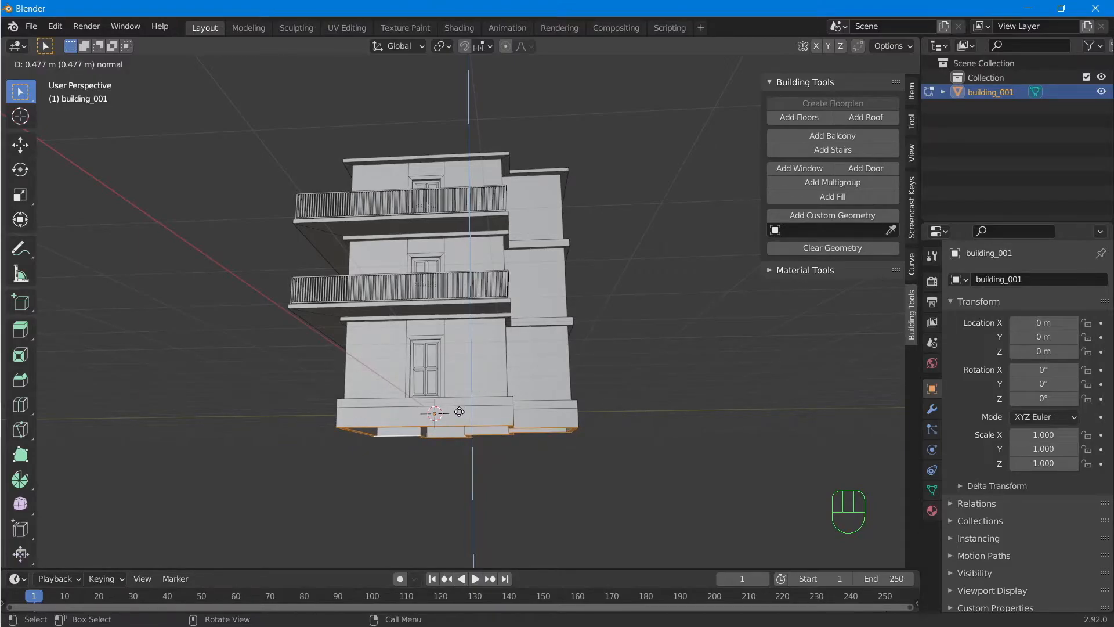
left_click(459, 411)
mouse_move(594, 453)
middle_mouse_down()
mouse_move(549, 458)
mouse_move(598, 439)
middle_mouse_up()
scroll(574, 450, "up", 2)
scroll(490, 474, "up", 2)
middle_click_drag(490, 475, 445, 480)
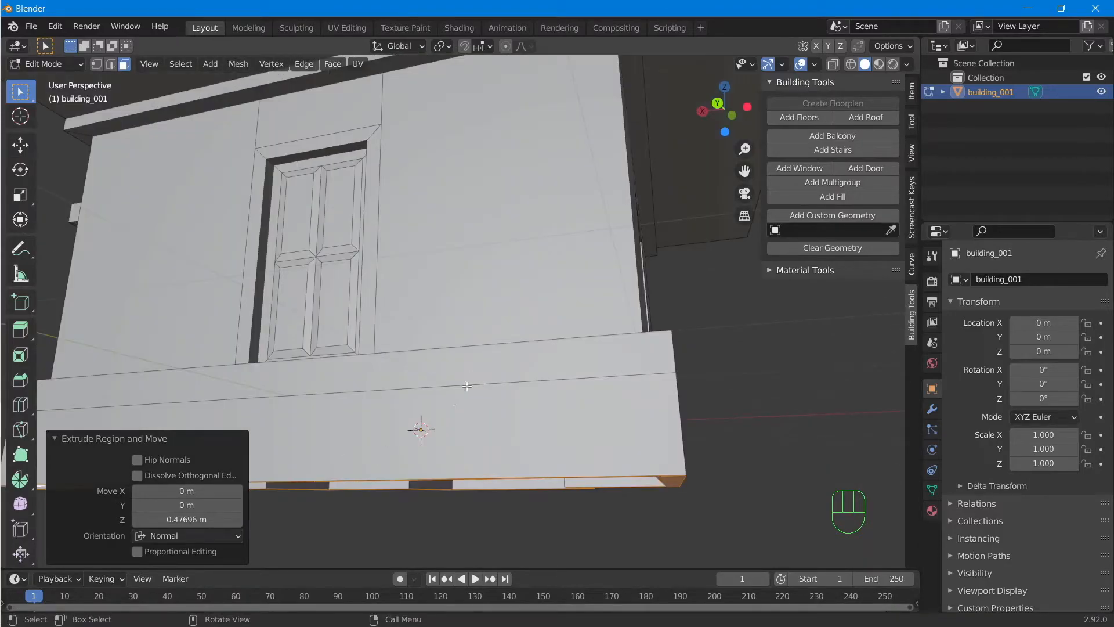
left_click(136, 476)
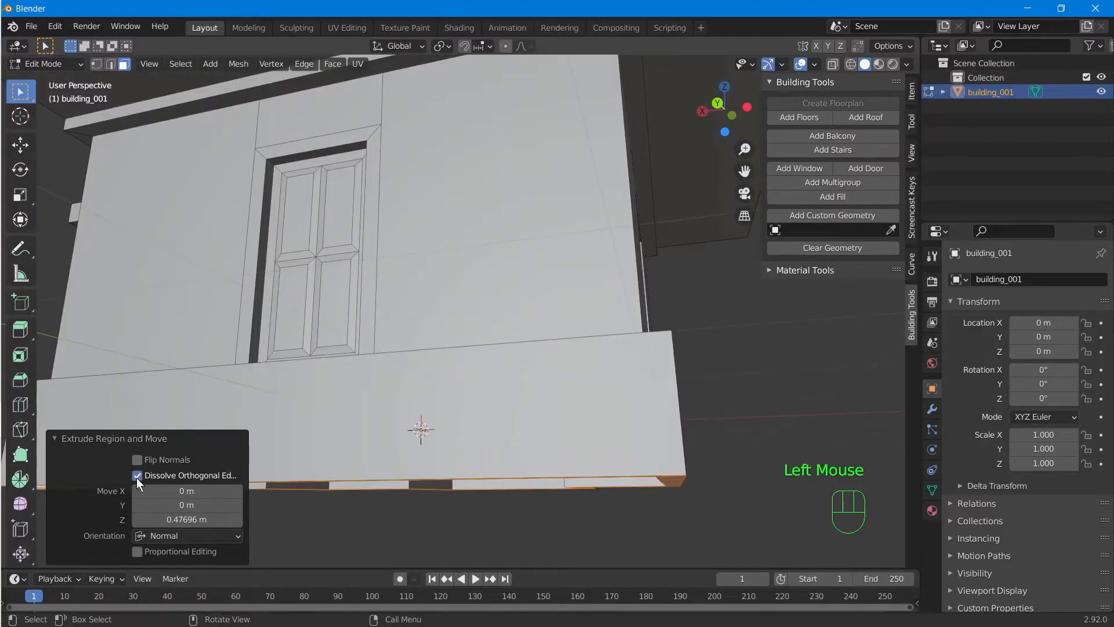
Examine the extruded base below the ground-floor walls and doors from several sides.
middle_click_drag(681, 367, 564, 378)
scroll(622, 381, "down", 1)
middle_click_drag(439, 362, 714, 377)
scroll(497, 350, "up", 1)
scroll(486, 355, "down", 1)
scroll(557, 418, "down", 1)
scroll(714, 351, "down", 2)
scroll(455, 369, "up", 2)
middle_click_drag(714, 377, 725, 361)
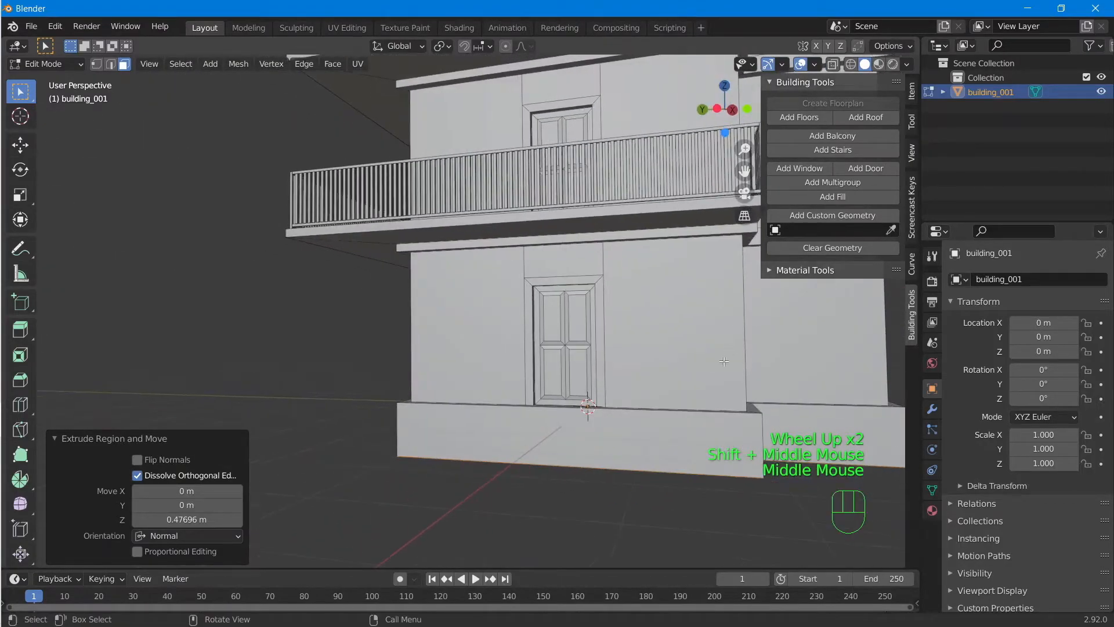
Add stairs to the two adjoining base faces below the ground-floor doors.
left_click(636, 363)
middle_click_drag(637, 363, 534, 333, "shift")
left_click(527, 398)
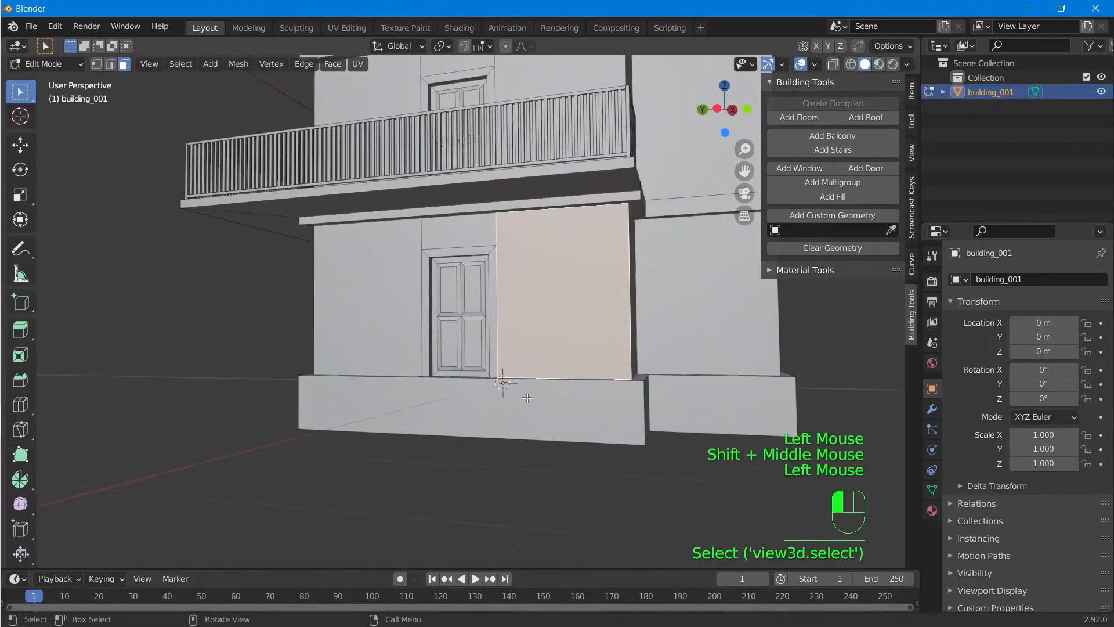
middle_click_drag(527, 397, 600, 414)
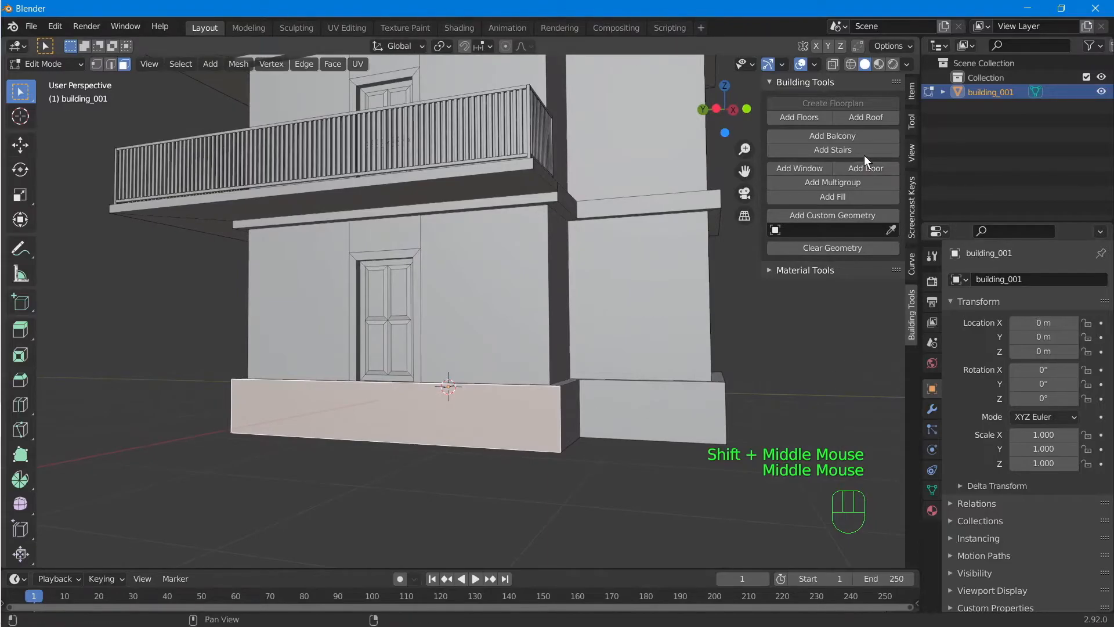
mouse_move(420, 413)
middle_mouse_down()
mouse_move(406, 413)
mouse_move(430, 413)
middle_mouse_up()
left_click(638, 414, "shift")
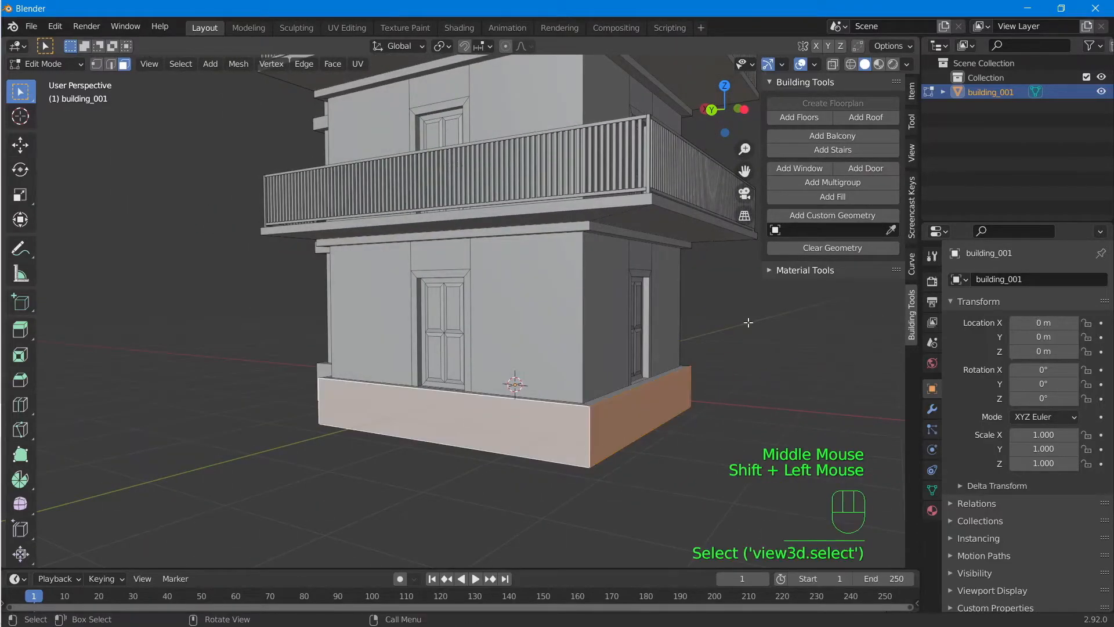
left_click(846, 152)
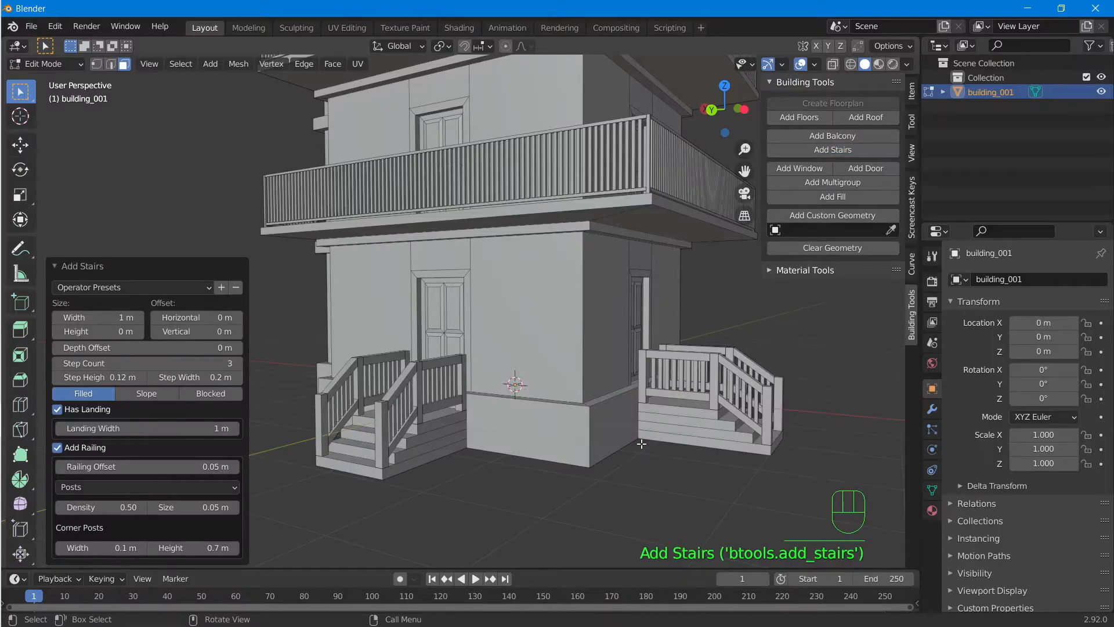
Set the step count of the door stairs to 4.
middle_click_drag(550, 329, 500, 409)
scroll(500, 408, "up", 2)
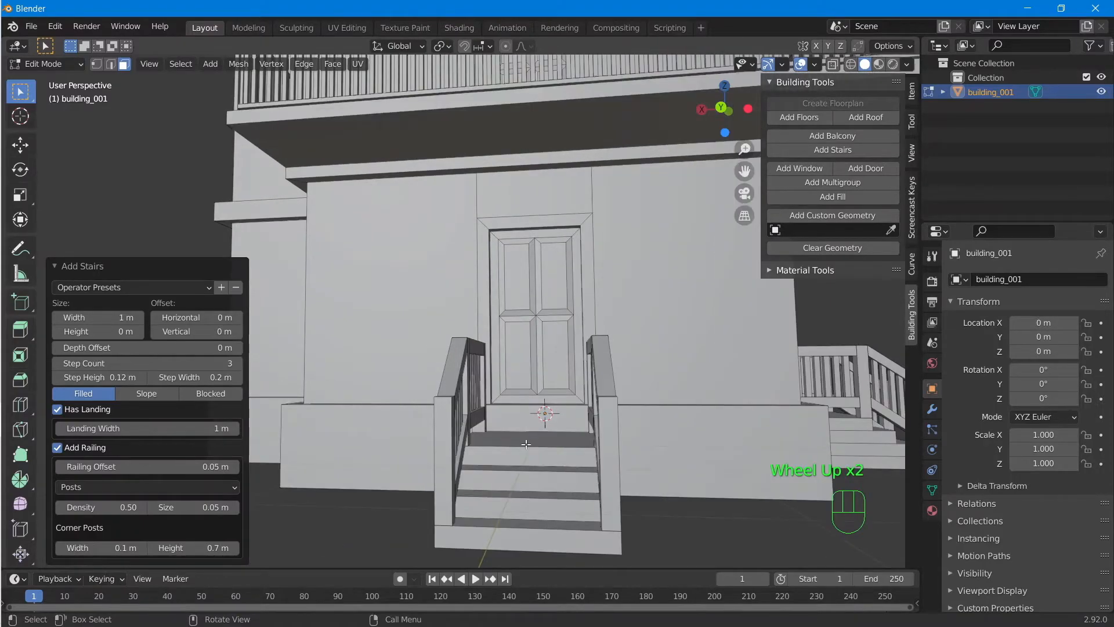
scroll(527, 422, "up", 1)
middle_click_drag(527, 421, 603, 399, "shift")
scroll(588, 372, "down", 2)
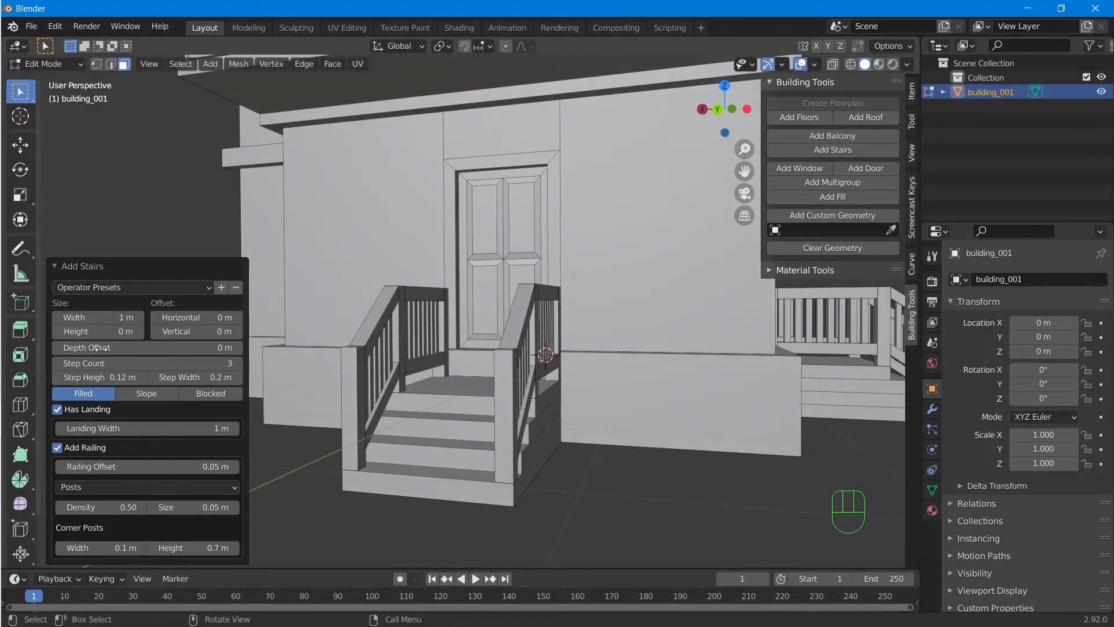
left_click(242, 366)
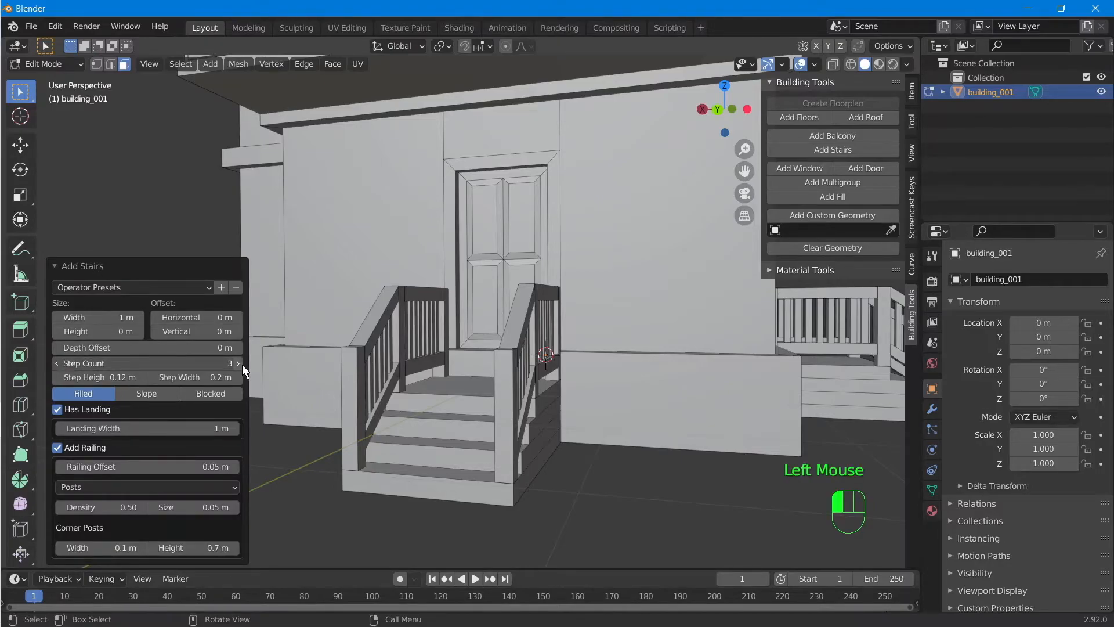
left_click(333, 393)
Examine the stairs and railings at both ground-floor doors from several sides.
middle_click_drag(548, 383, 575, 388)
scroll(565, 389, "up", 1)
scroll(602, 378, "down", 1)
scroll(513, 385, "down", 2)
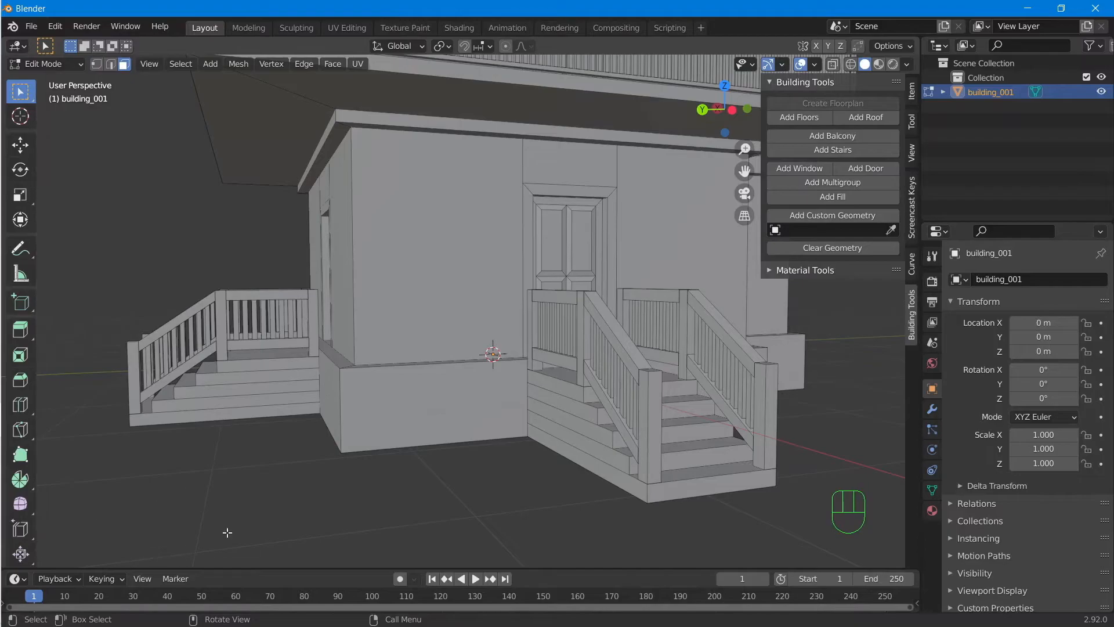
scroll(618, 355, "up", 1)
middle_click_drag(679, 342, 572, 336)
scroll(572, 336, "down", 2)
scroll(559, 331, "down", 2)
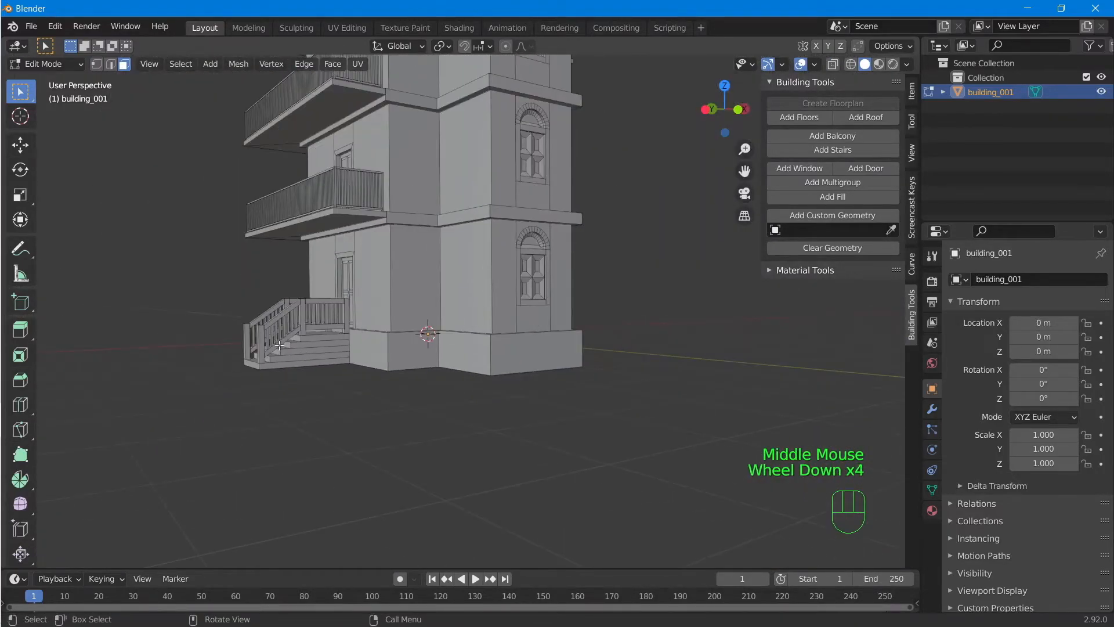
Add stairs to the base face below the barred ground-floor window of the projecting wing.
middle_click_drag(286, 365, 599, 400)
scroll(313, 360, "up", 2)
left_click(484, 403)
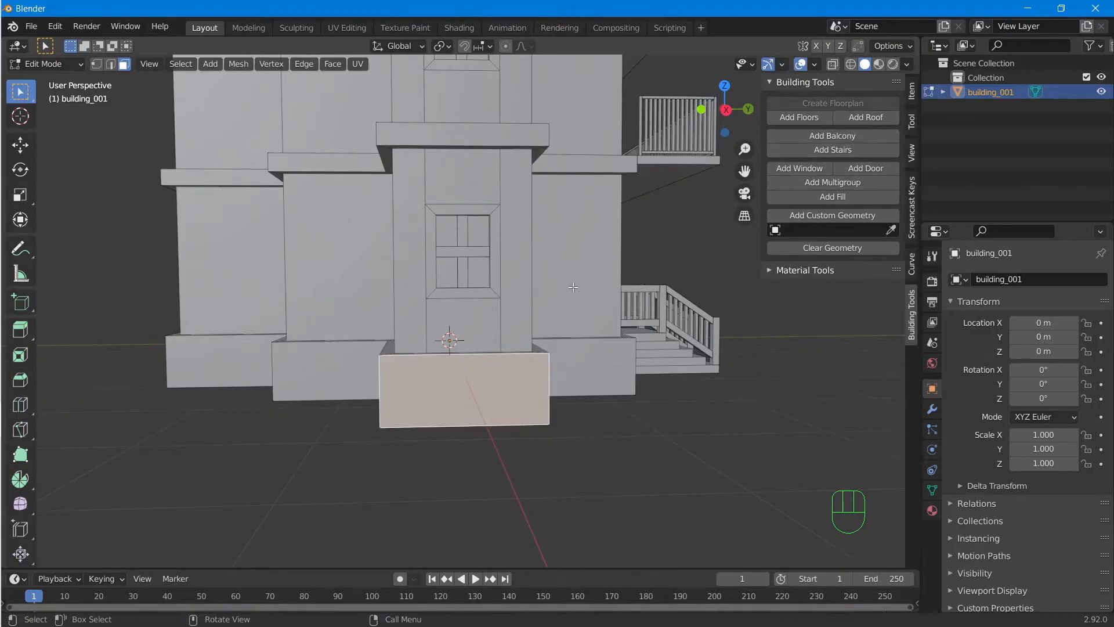
left_click(822, 153)
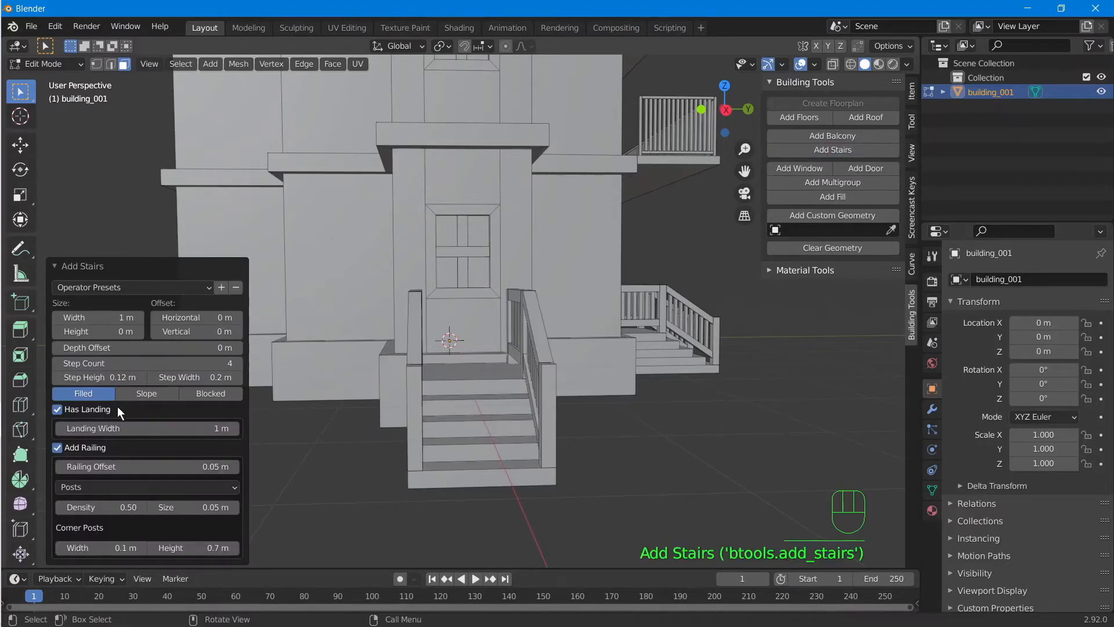
middle_click_drag(581, 418, 567, 391)
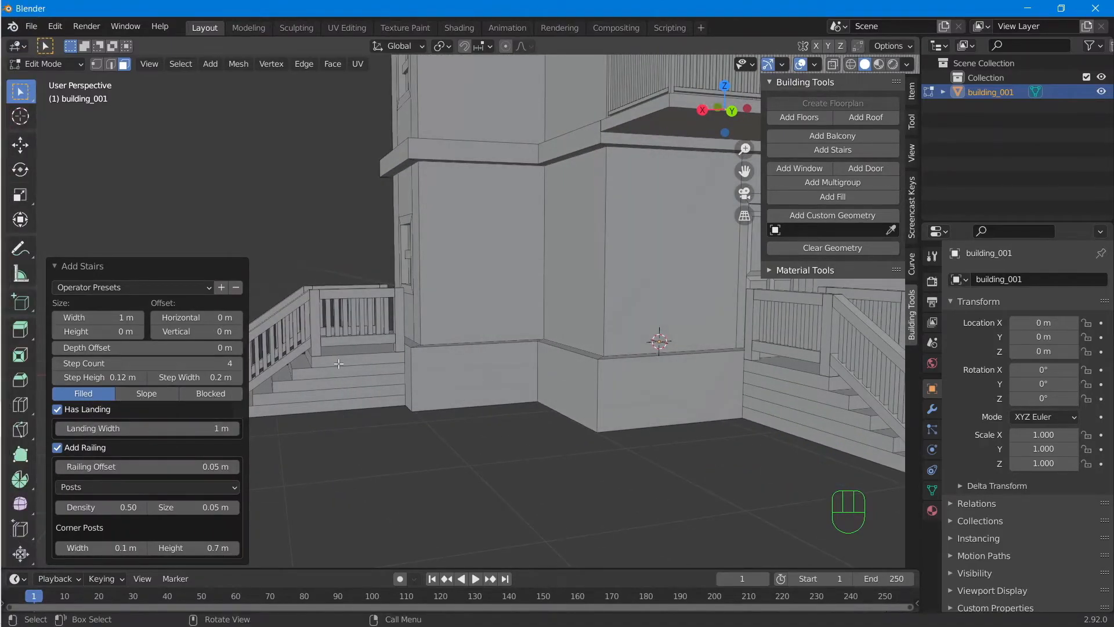
Try the Slope bottom type on the new stairs and examine their underside.
left_click(146, 394)
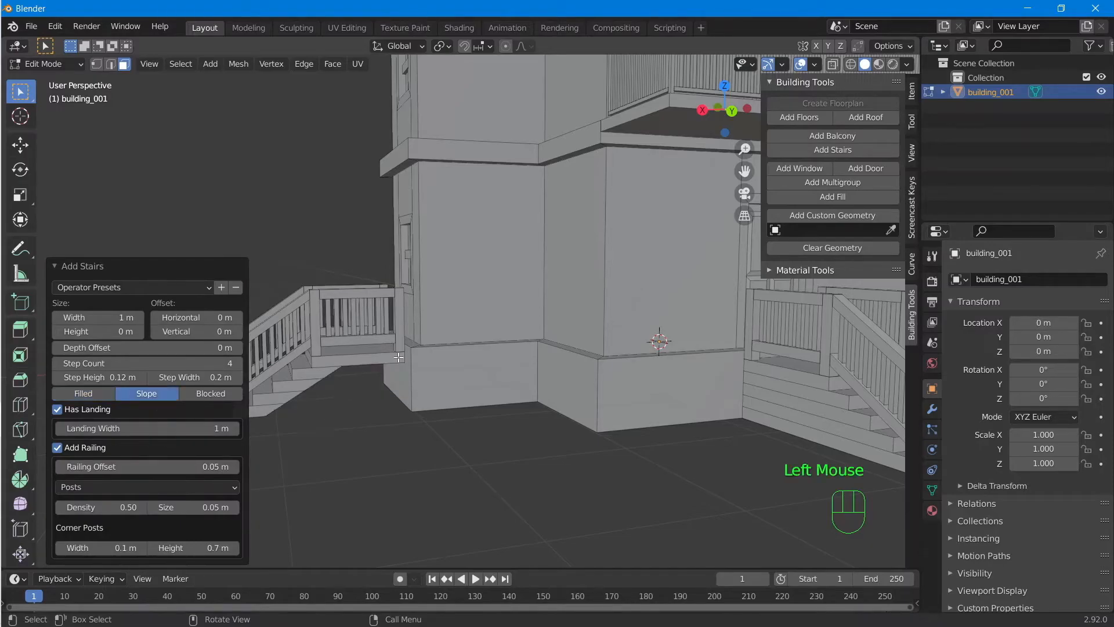
middle_click_drag(418, 372, 438, 389, "shift")
scroll(442, 381, "up", 2)
scroll(442, 381, "up", 1)
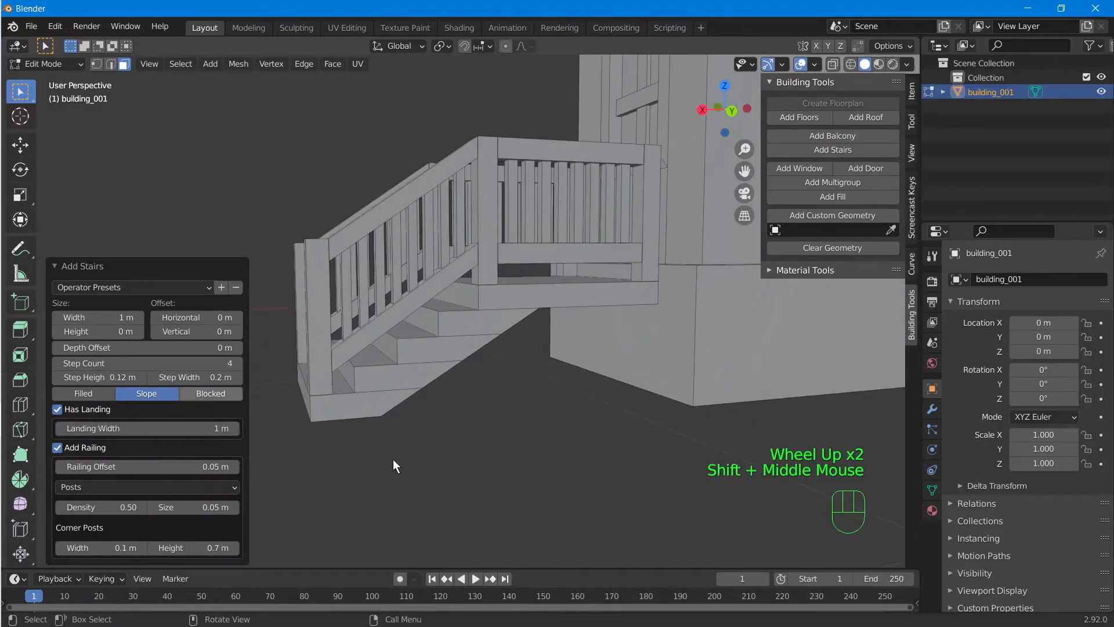
Try the Blocked bottom type on the stairs, view it from the side, and return the bottom type to Filled.
left_click(210, 394)
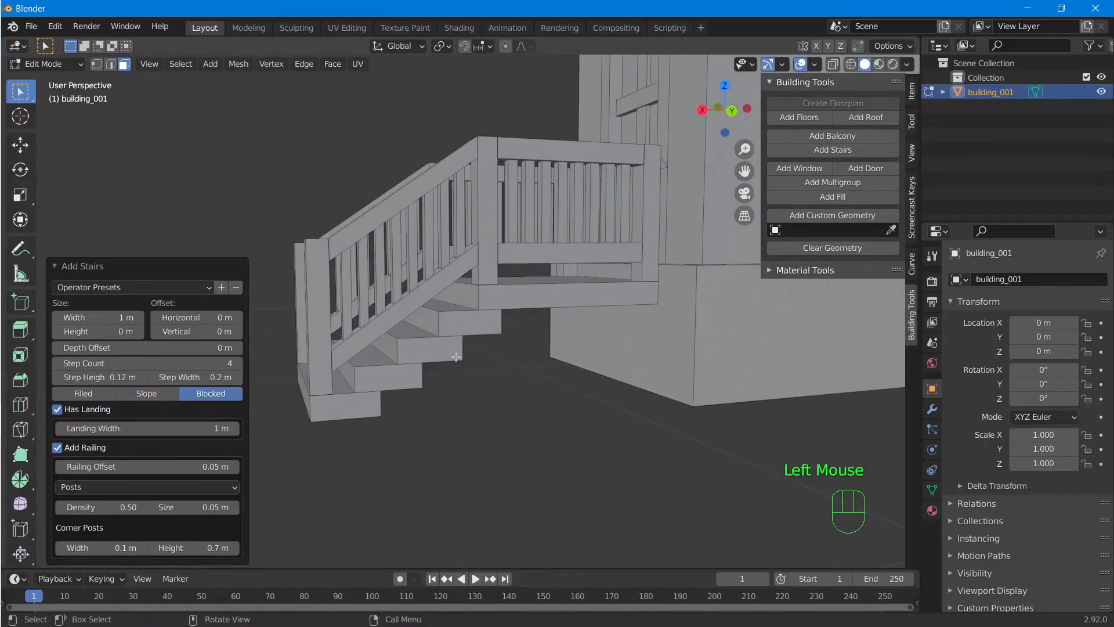
scroll(380, 397, "down", 1)
middle_click_drag(380, 396, 604, 395)
scroll(621, 391, "up", 1)
middle_click_drag(696, 383, 565, 299)
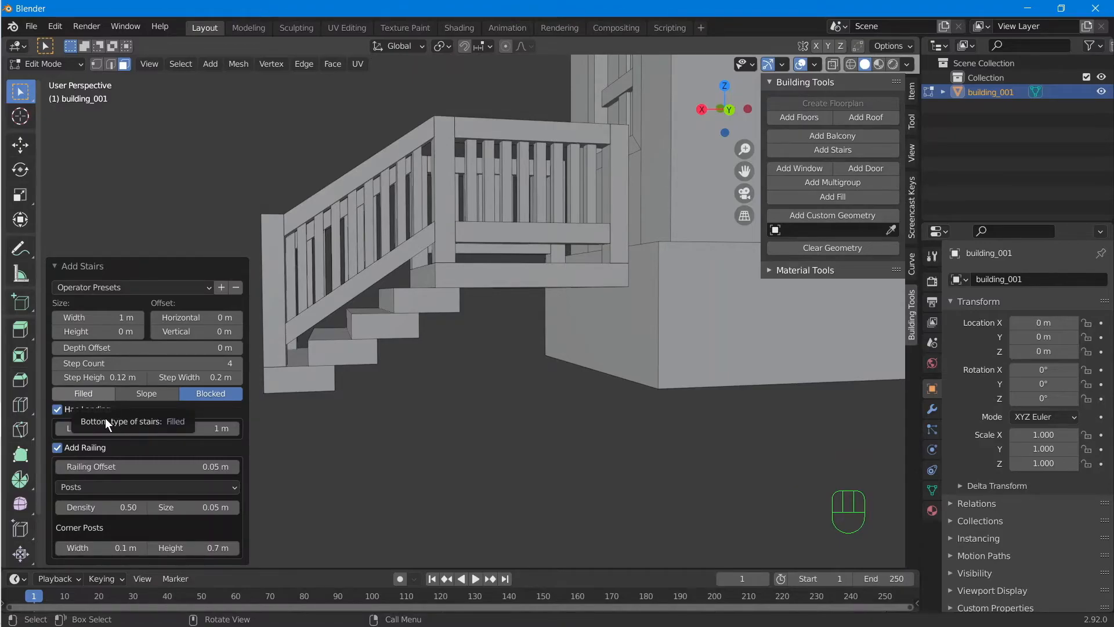
left_click(93, 395)
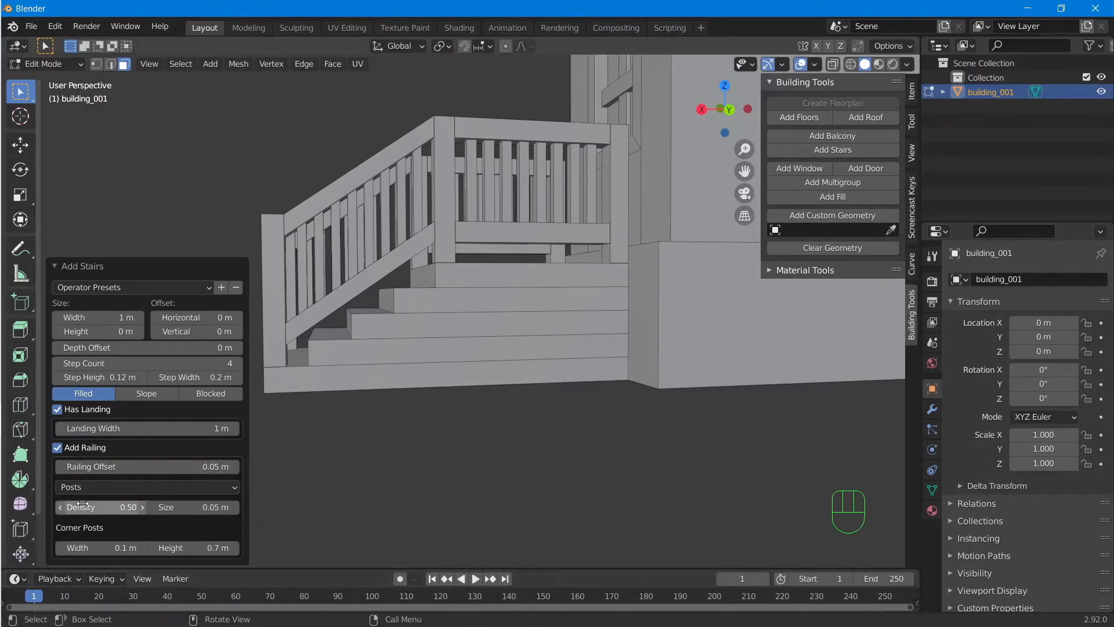
Set the stair railing's post density to 0.53 and its corner post height to 0.72 m.
left_click(140, 511)
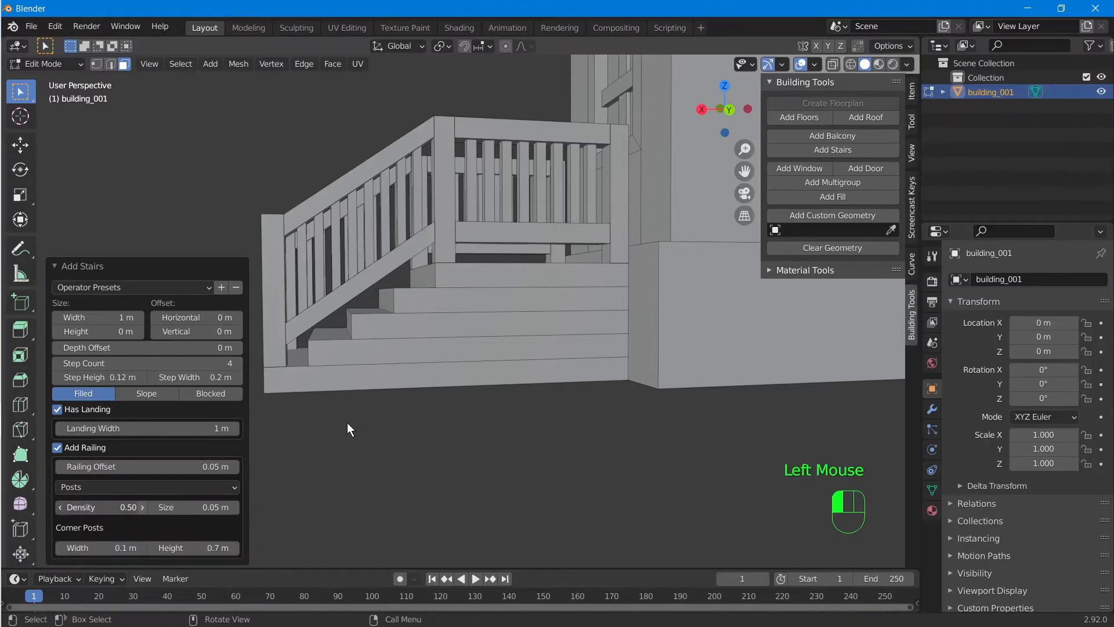
left_click_drag(285, 486, 318, 413)
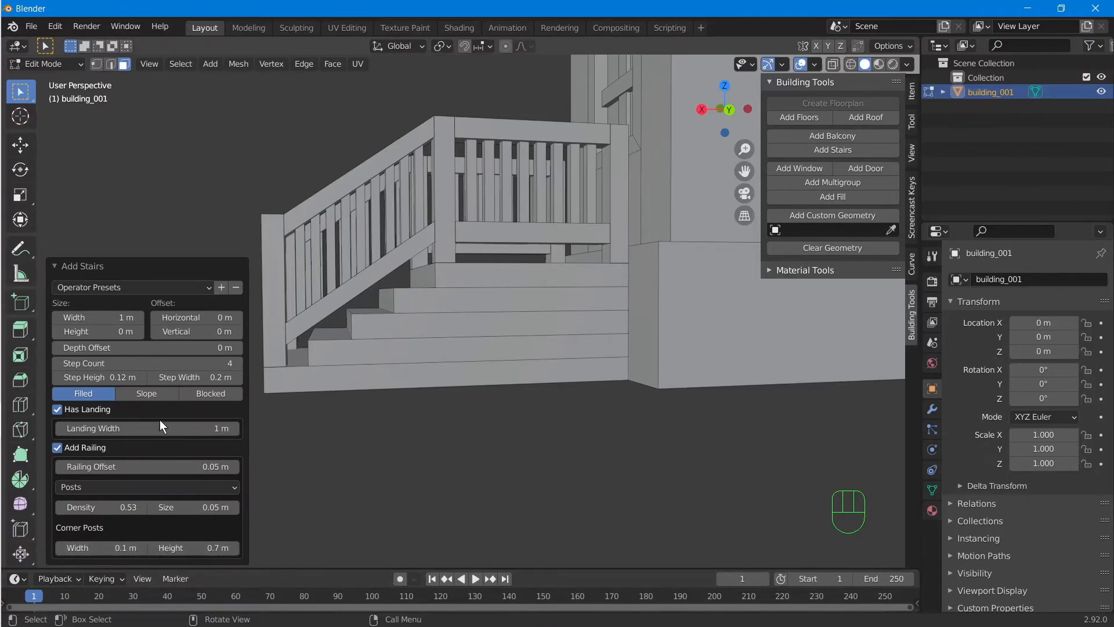
left_click(234, 550)
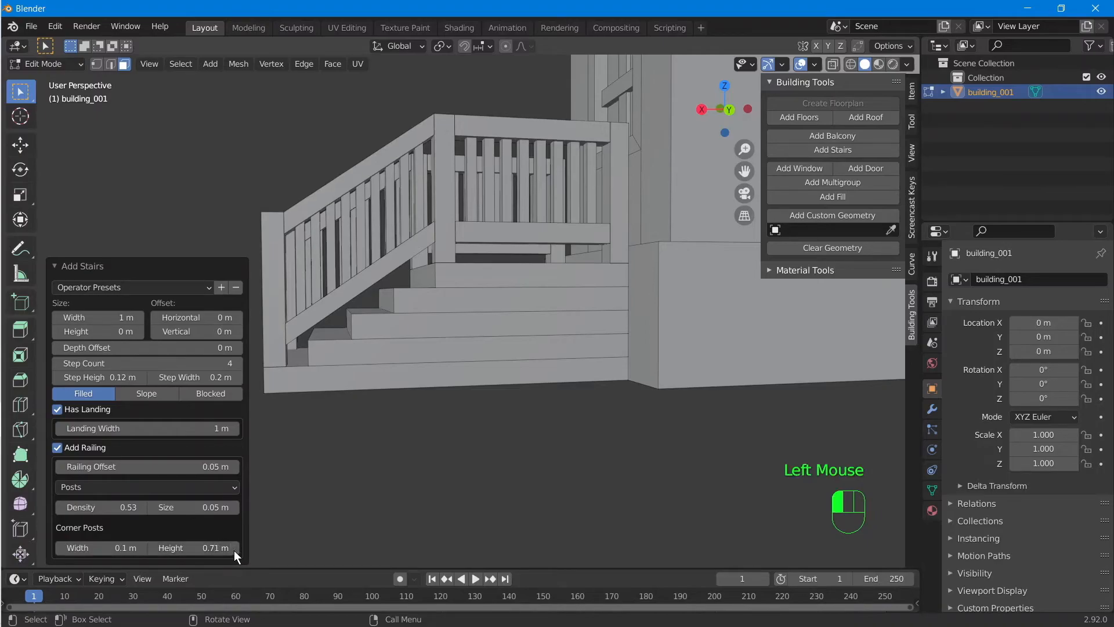
left_click(234, 548)
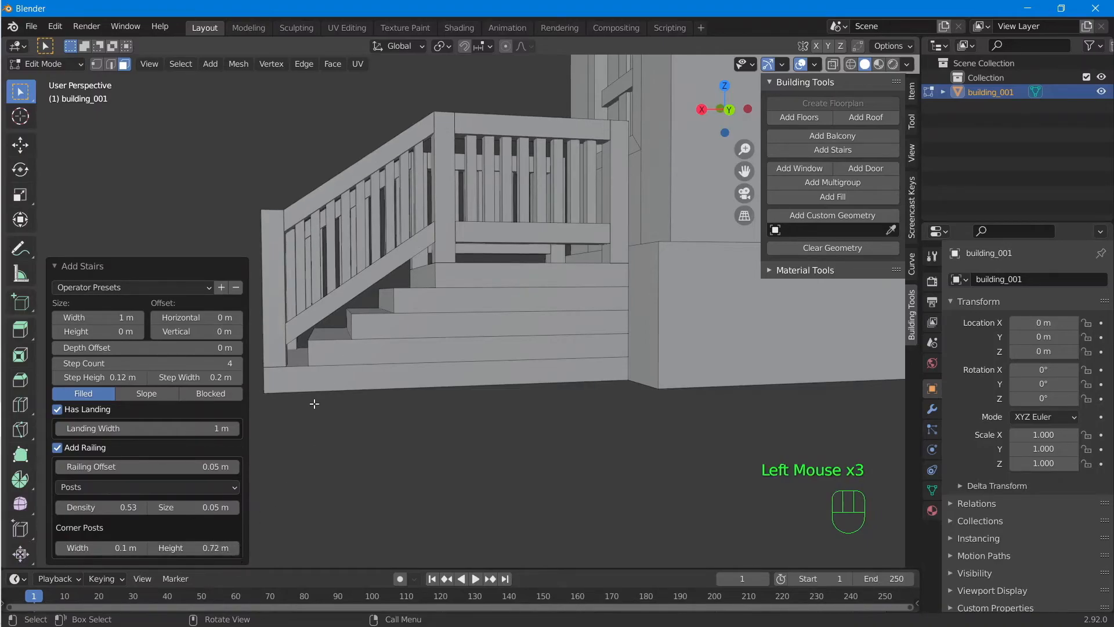
Examine the whole building from several sides, including its roof, balconies, raised base and entrance stairs.
middle_click_drag(381, 367, 511, 273)
scroll(450, 244, "down", 2)
scroll(451, 243, "down", 2)
middle_click_drag(372, 226, 458, 238)
middle_click_drag(377, 229, 389, 321)
scroll(418, 220, "down", 1)
scroll(445, 207, "down", 1)
left_click(452, 175)
left_click(452, 175)
scroll(528, 273, "up", 2)
scroll(535, 275, "down", 2)
middle_click_drag(562, 308, 537, 326)
scroll(551, 331, "up", 2)
scroll(472, 342, "down", 1)
scroll(574, 334, "down", 1)
middle_click_drag(626, 296, 494, 324)
left_click(617, 314)
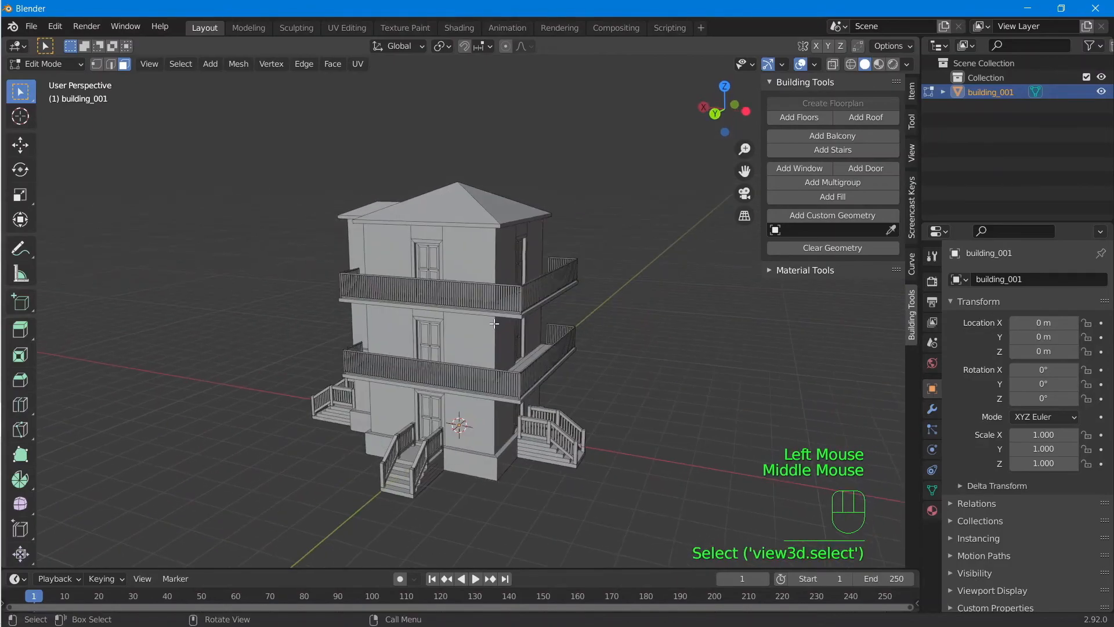
scroll(494, 324, "up", 2)
scroll(610, 240, "down", 1)
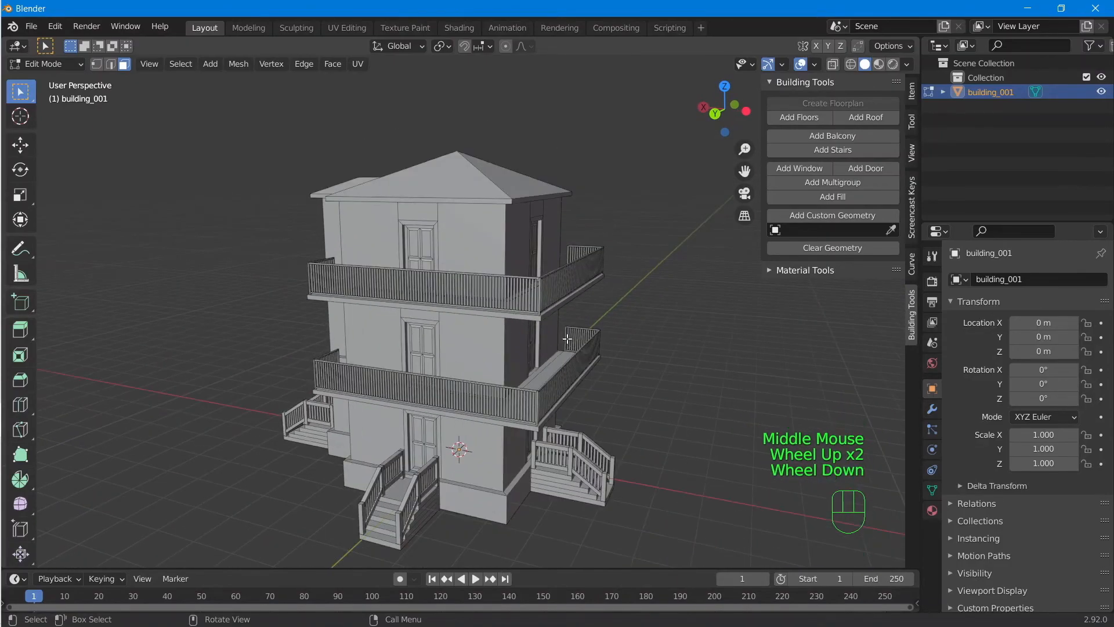
middle_click_drag(722, 238, 713, 218, "shift")
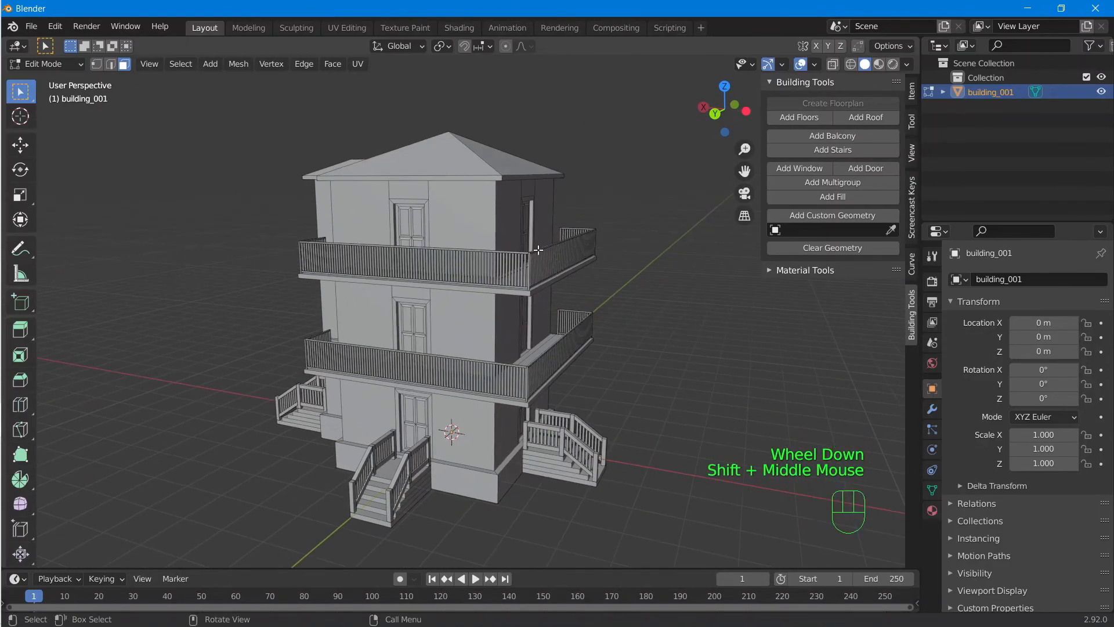